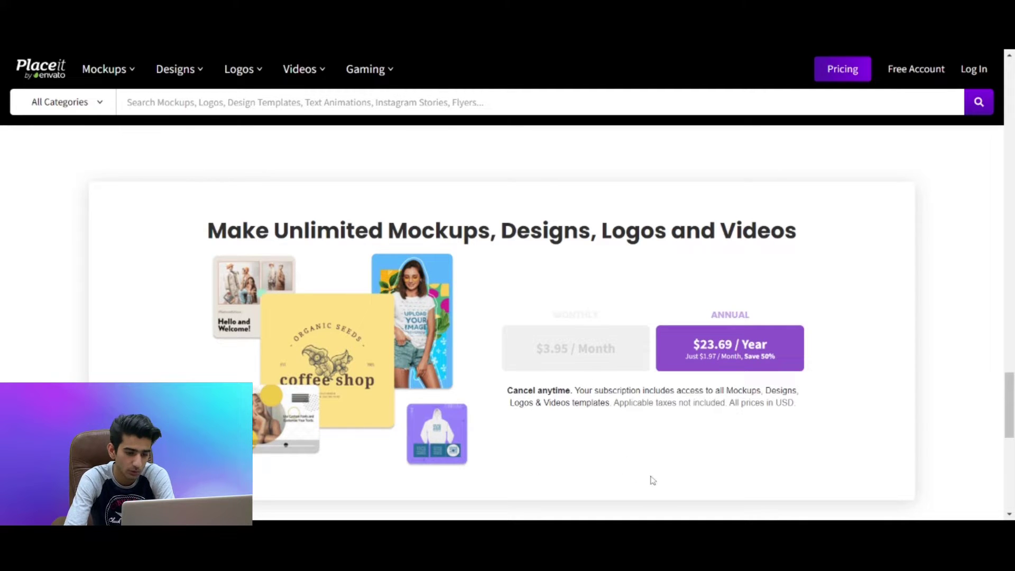
# Return to the start of the home page and look over the mockup, design and logo categories.
pyautogui.scroll(15, 652, 482)
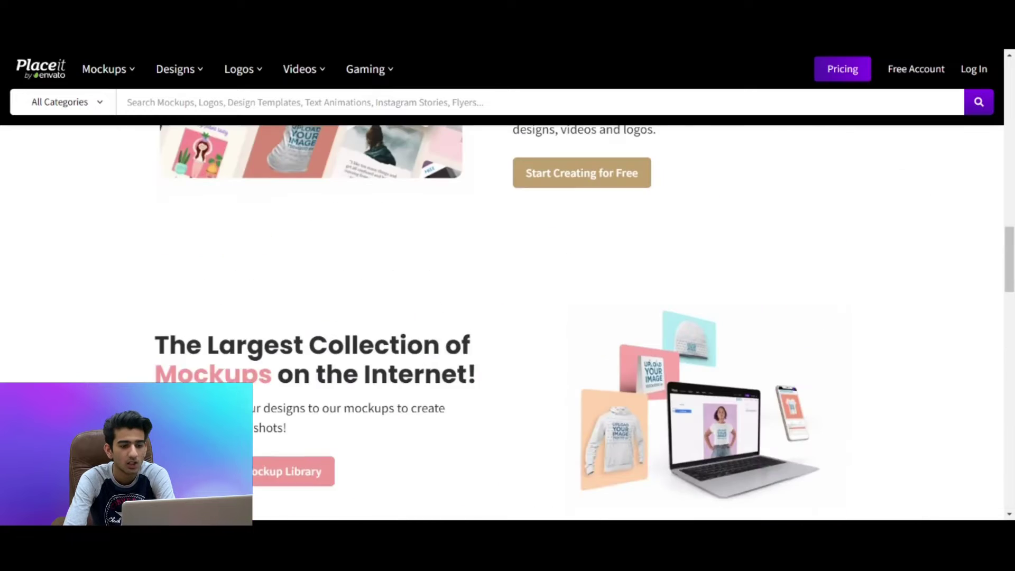
pyautogui.scroll(5, 507, 318)
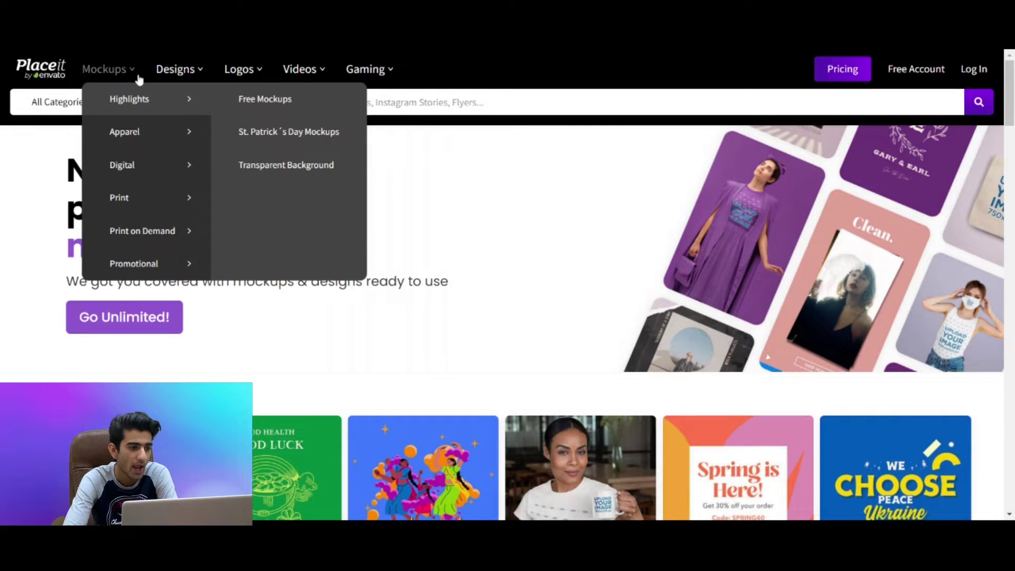
pyautogui.moveTo(189, 70)
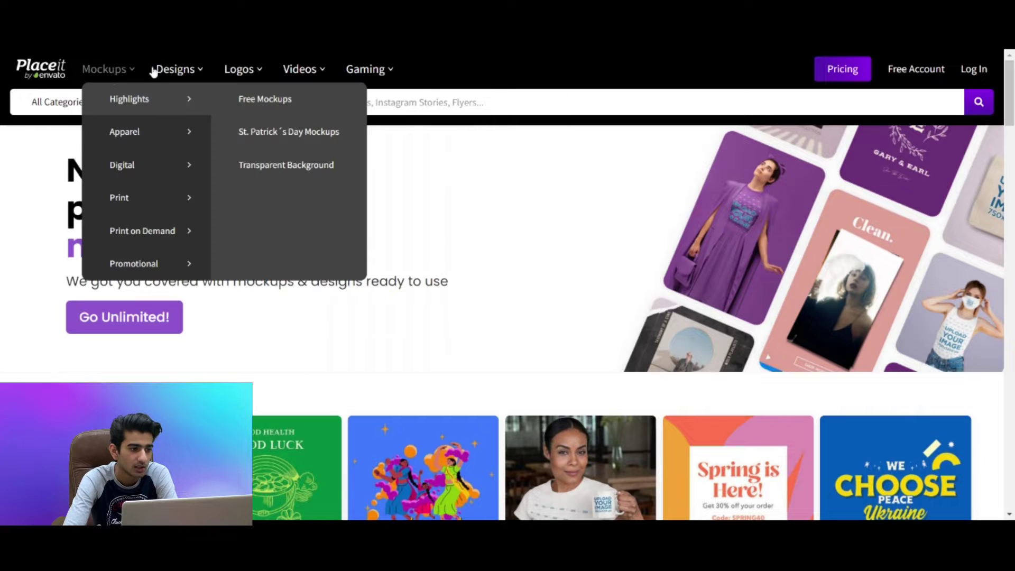
pyautogui.moveTo(280, 63)
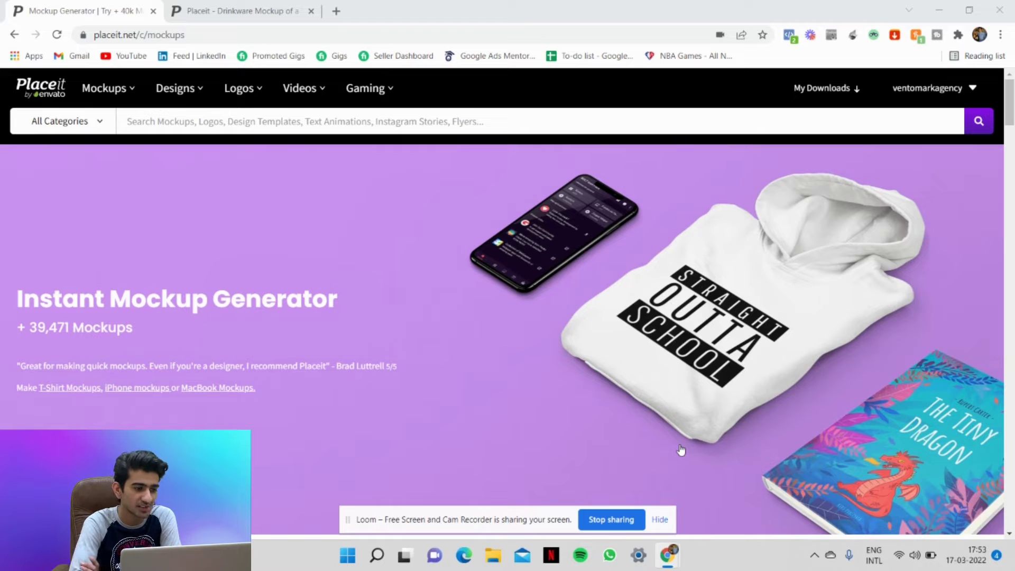
# Hide the screen-sharing notice covering the mockups page.
pyautogui.scroll(-1, 681, 450)
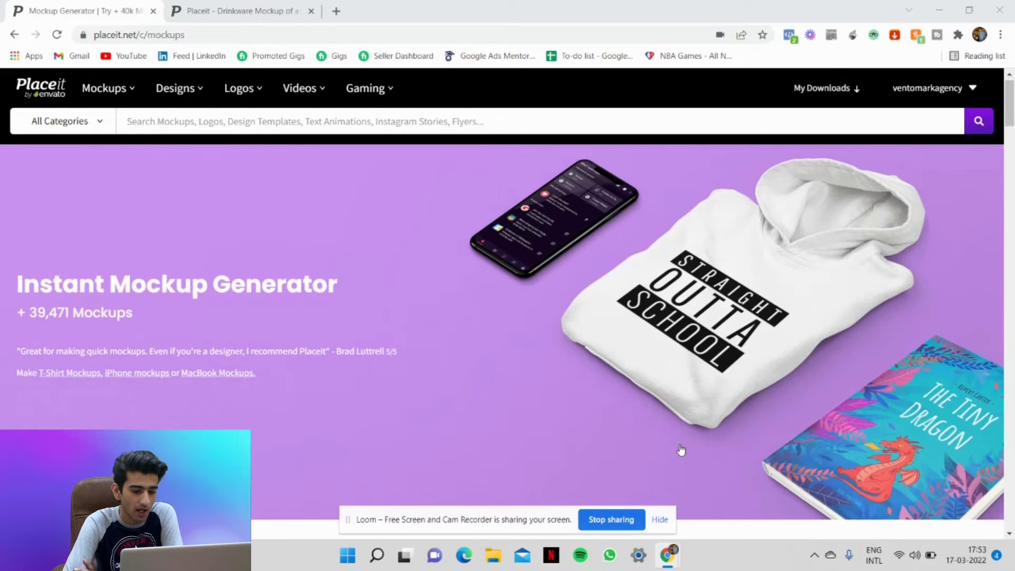
pyautogui.click(659, 520)
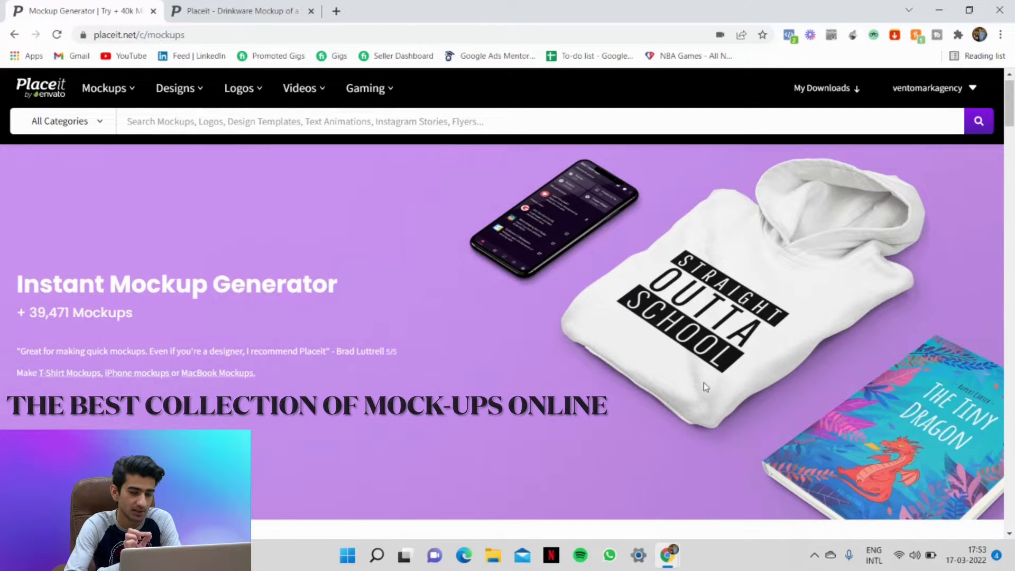
pyautogui.scroll(-1, 703, 382)
pyautogui.scroll(1, 703, 384)
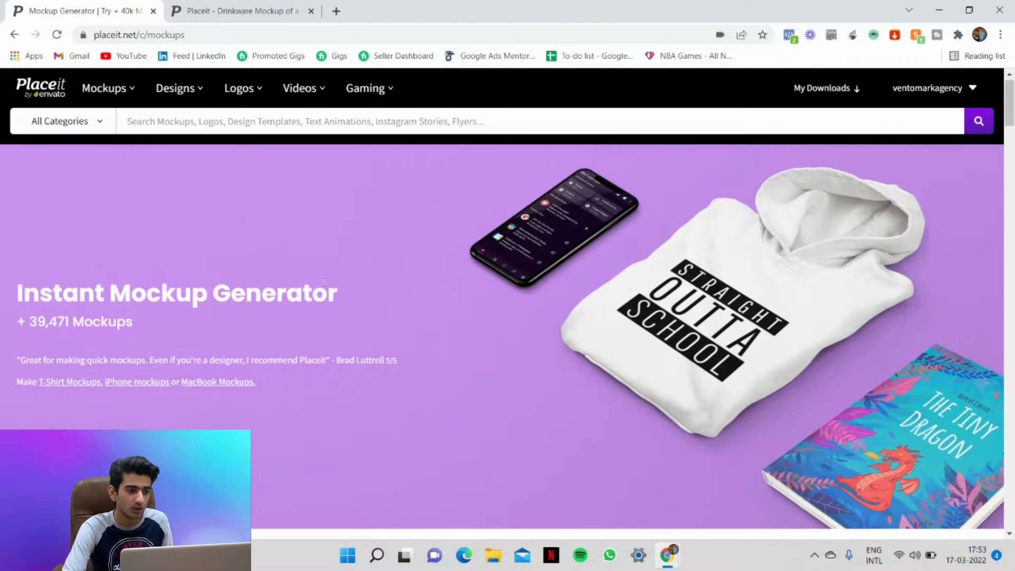
pyautogui.scroll(1, 423, 272)
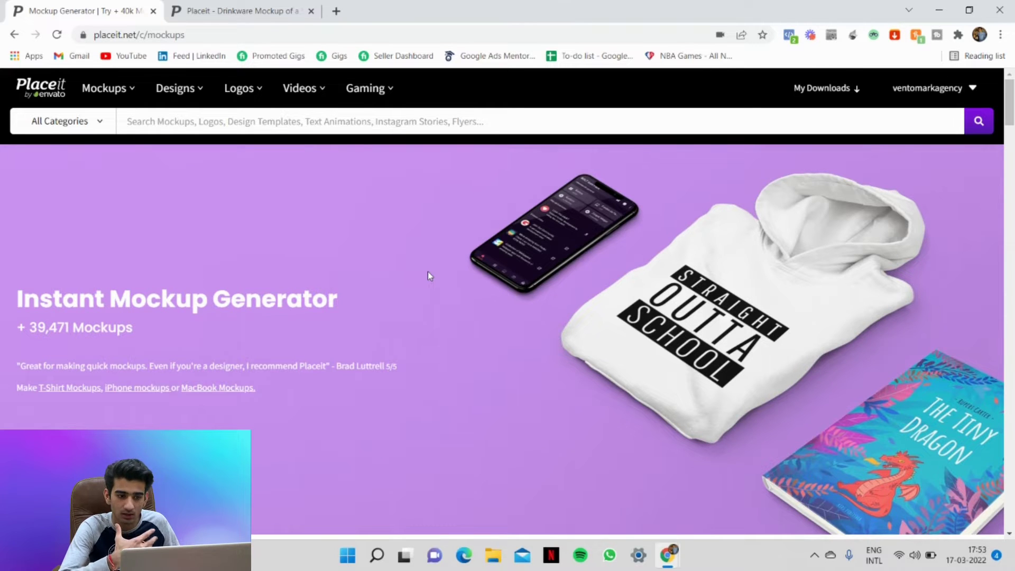
# Look through the mockup categories, including Apparel, Digital, Print and Promotional.
pyautogui.moveTo(106, 88)
pyautogui.moveTo(153, 196)
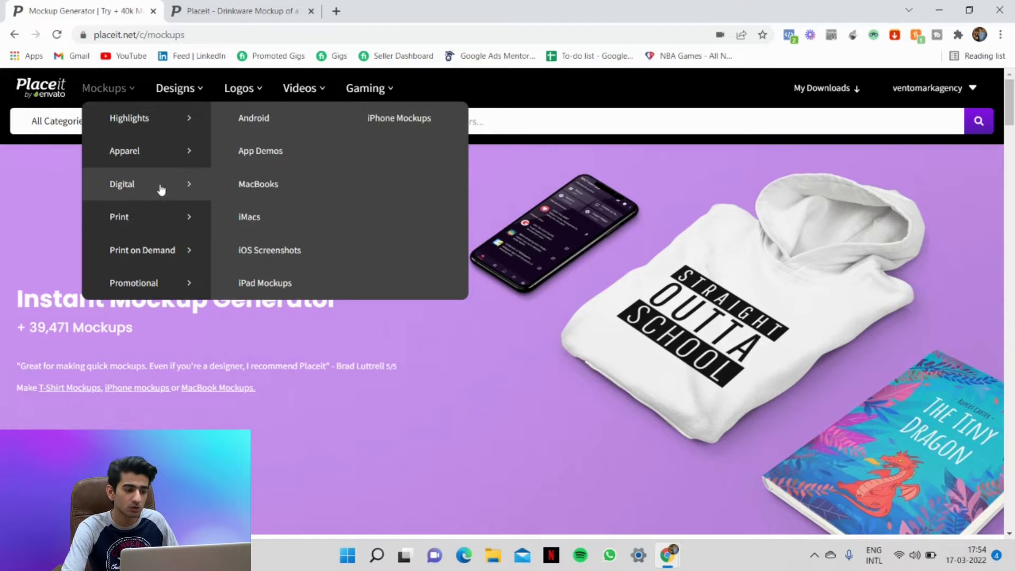
pyautogui.moveTo(179, 151)
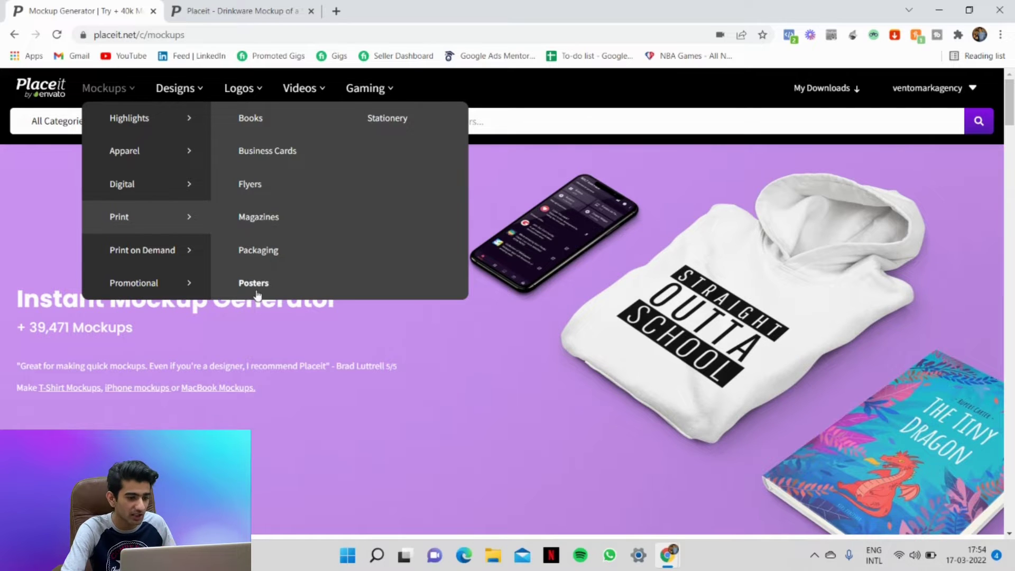
pyautogui.moveTo(166, 285)
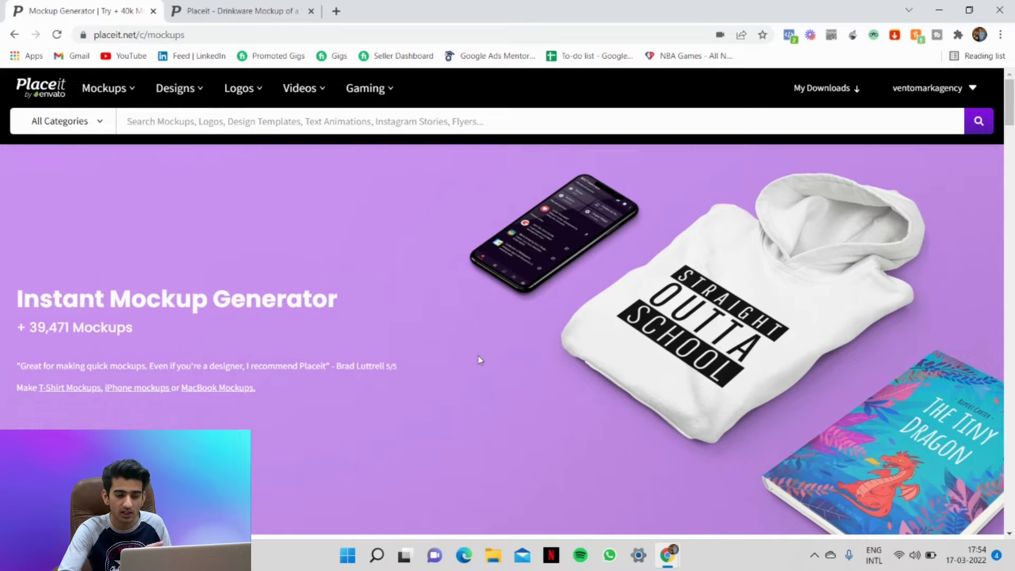
# Review the template type filter options above the mockup gallery, leaving the filter unset.
pyautogui.scroll(-10, 481, 360)
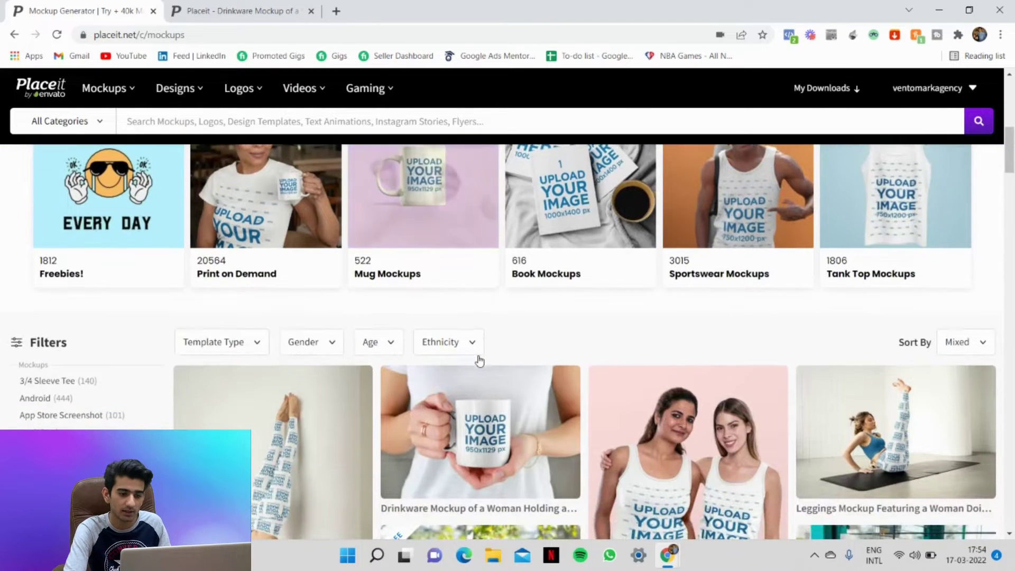
pyautogui.scroll(-1, 480, 360)
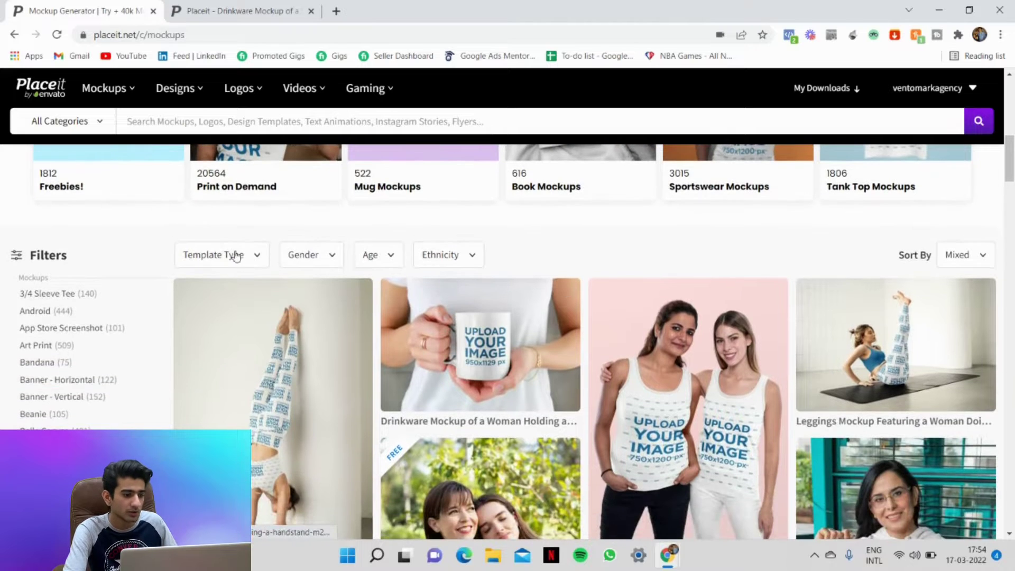
pyautogui.click(233, 256)
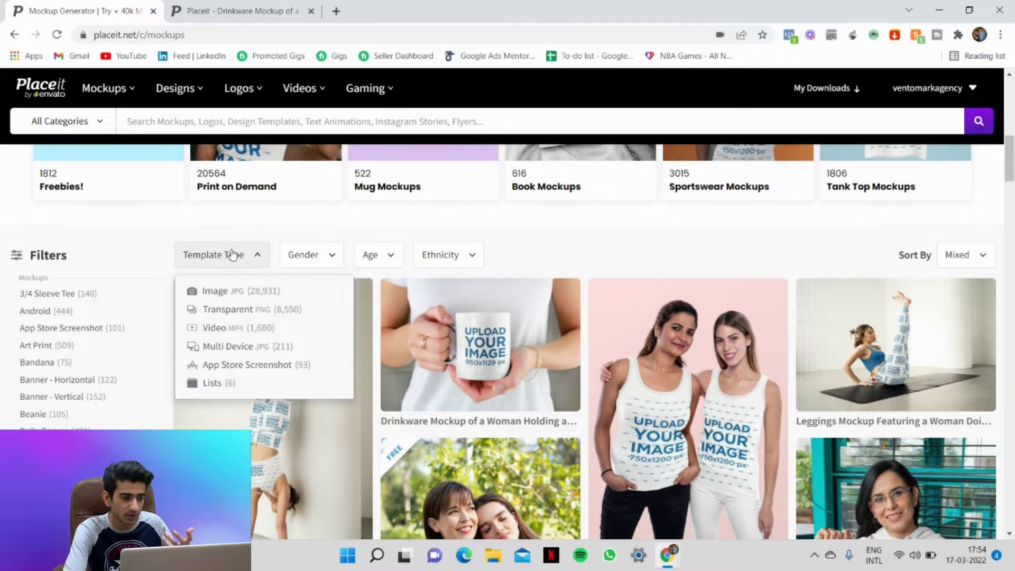
pyautogui.click(543, 230)
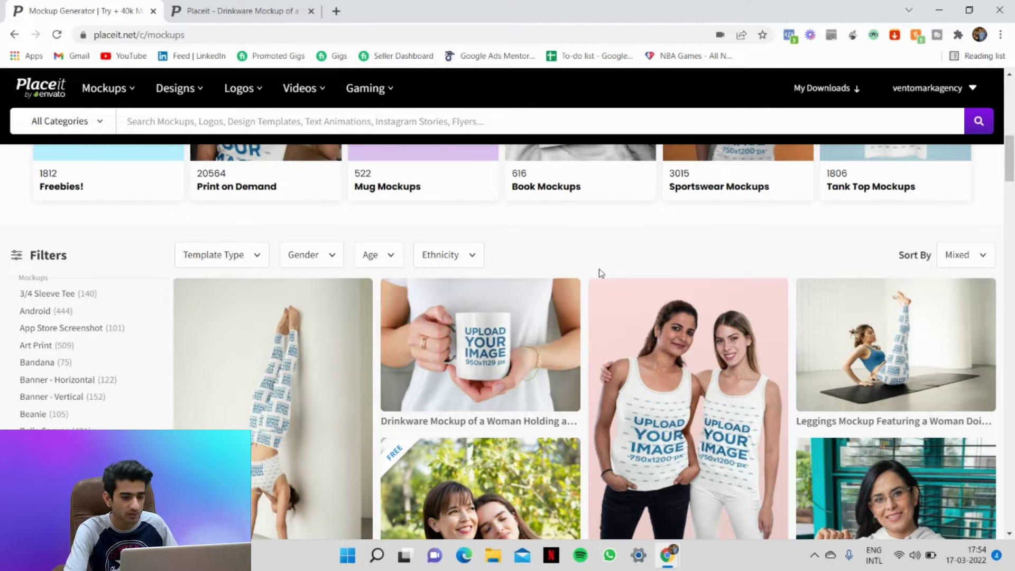
# Browse the mockup thumbnails in the gallery, including the free T-shirt mockup of a mother and daughter.
pyautogui.scroll(-10, 581, 274)
pyautogui.scroll(4, 581, 273)
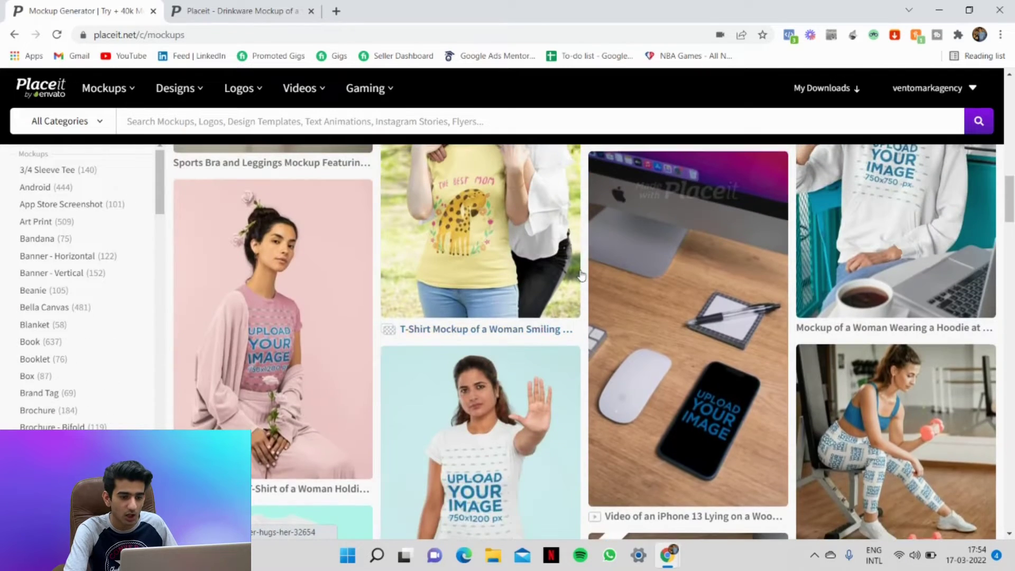
pyautogui.scroll(1, 581, 274)
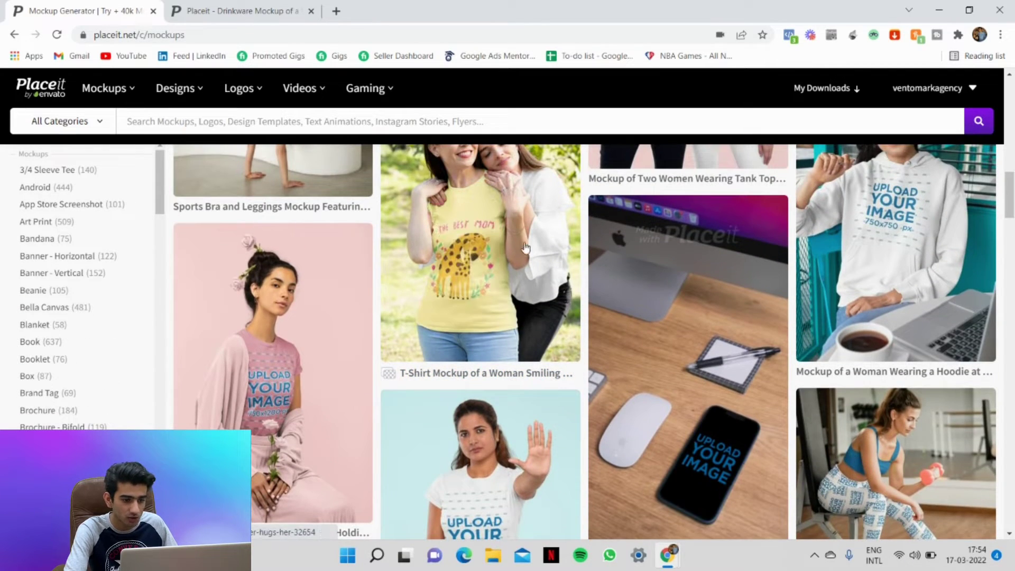
pyautogui.scroll(4, 525, 248)
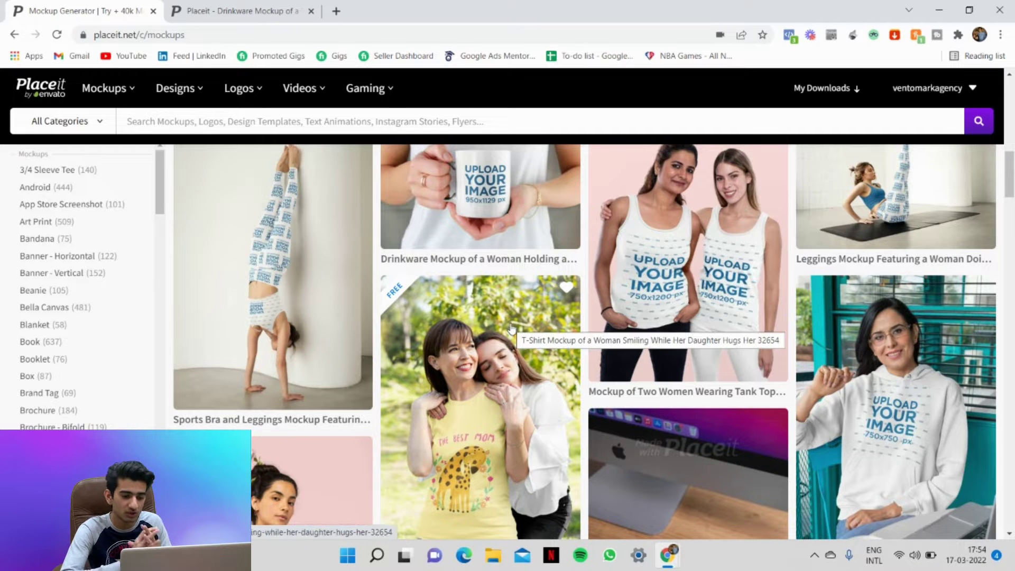
pyautogui.scroll(4, 512, 329)
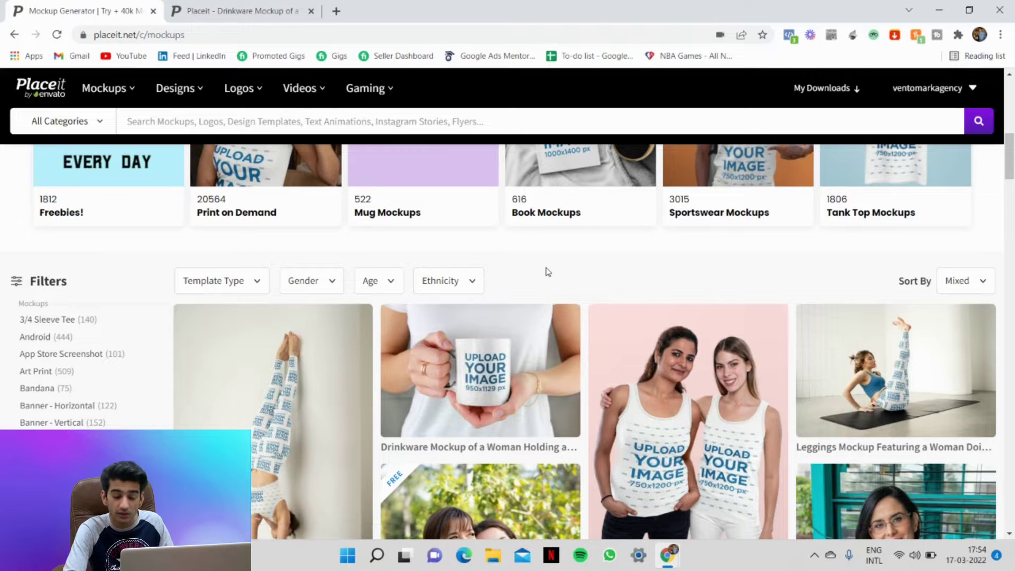
# Review the sorting options for the mockup gallery and close them without choosing a different order.
pyautogui.click(965, 280)
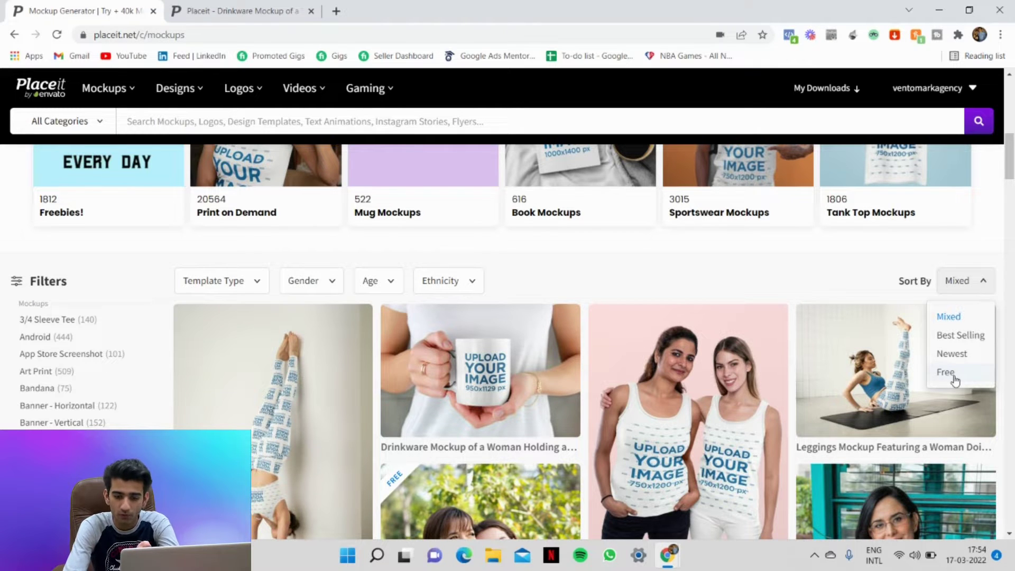
pyautogui.scroll(-6, 680, 212)
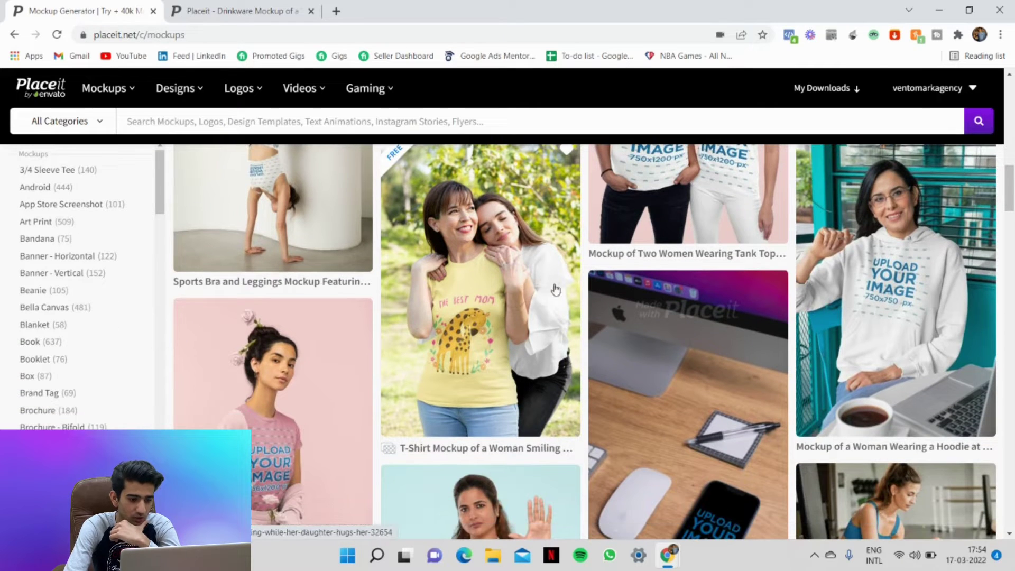
pyautogui.scroll(2, 554, 286)
pyautogui.scroll(3, 578, 255)
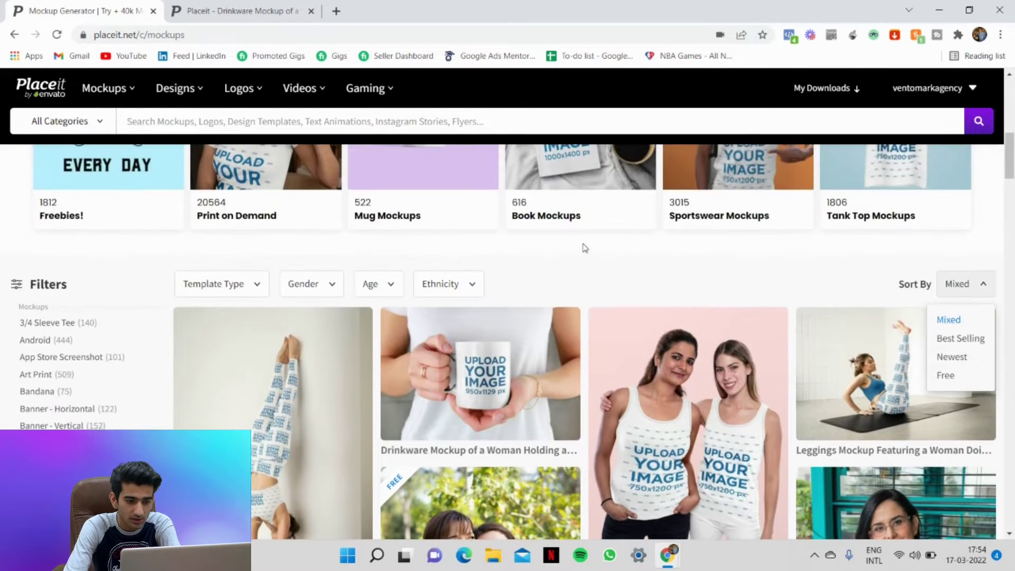
pyautogui.click(581, 247)
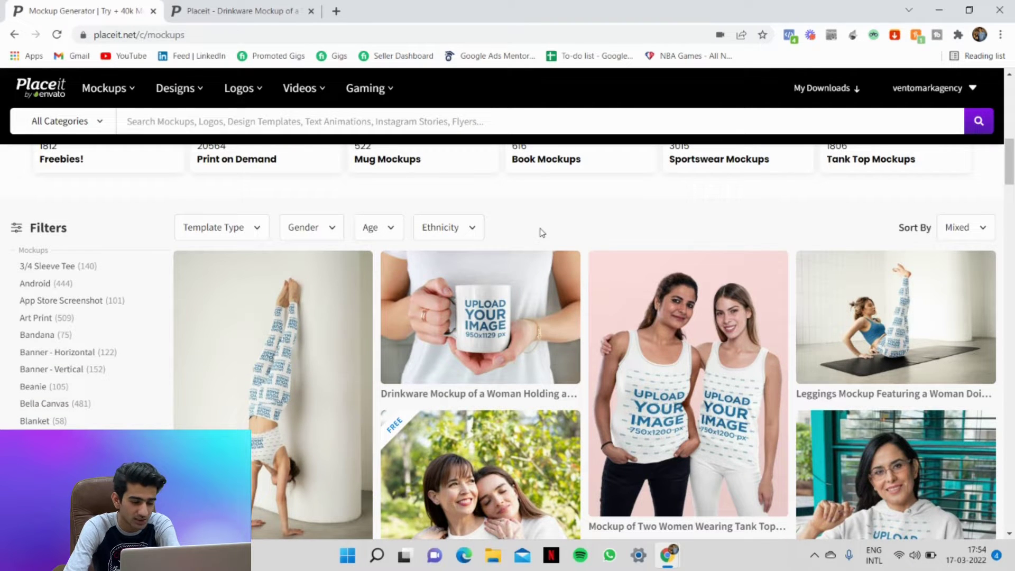
# In the drinkware mockup's browser tab, replace the mug design with the design 3 image from the Desktop and accept its default crop.
pyautogui.click(227, 10)
pyautogui.scroll(-1, 268, 299)
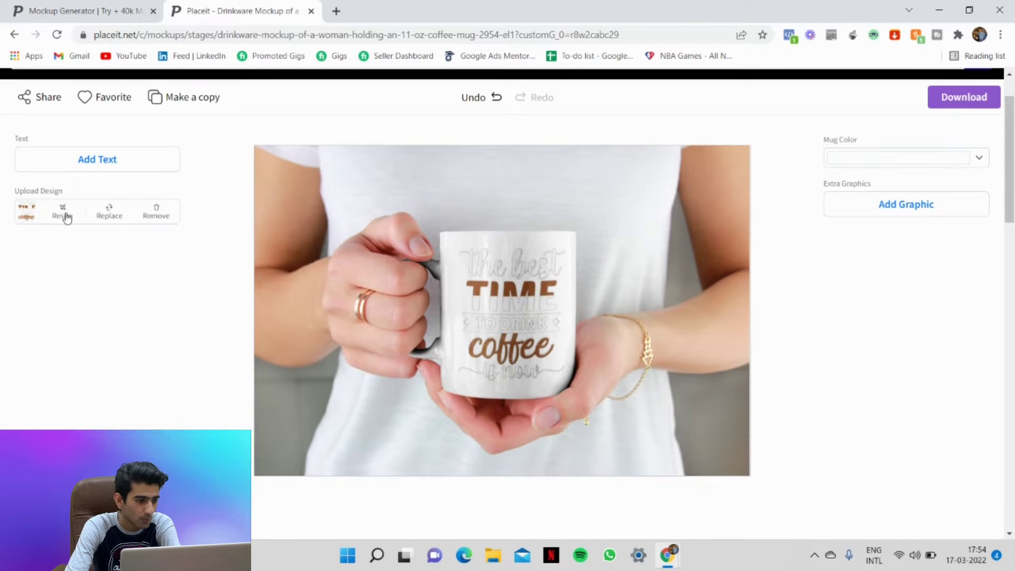
pyautogui.click(111, 211)
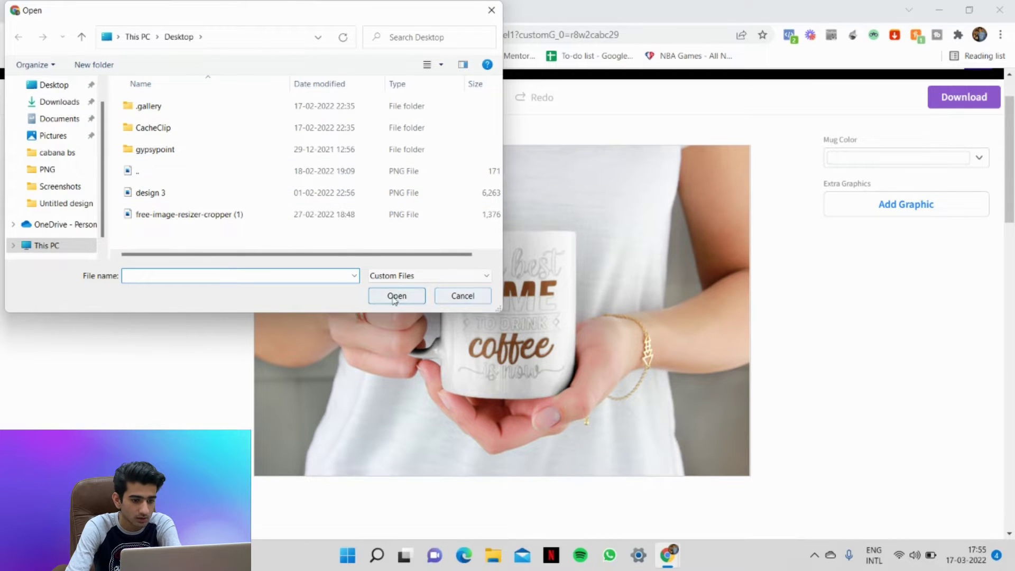
pyautogui.click(370, 192)
pyautogui.click(397, 295)
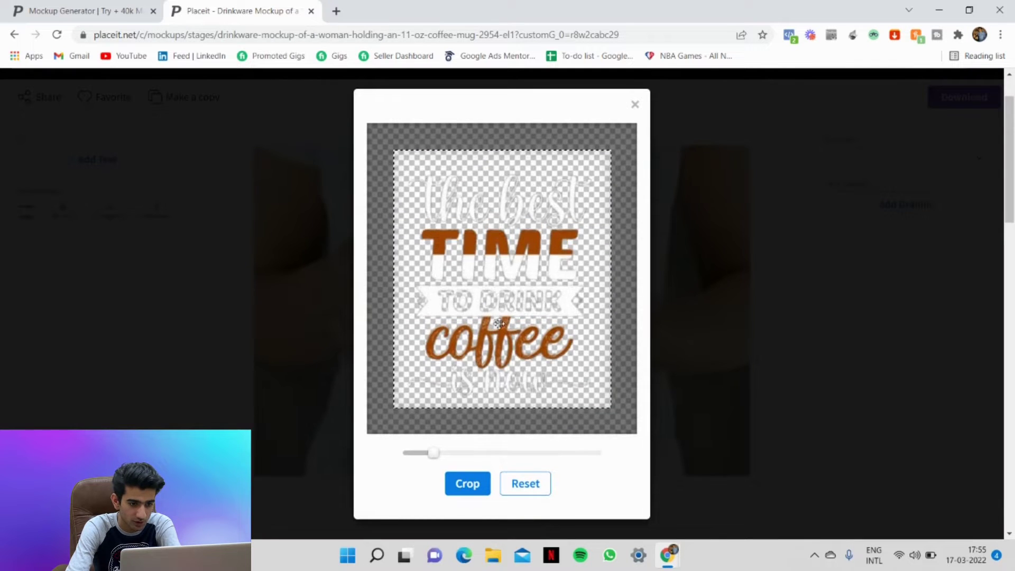
pyautogui.click(480, 485)
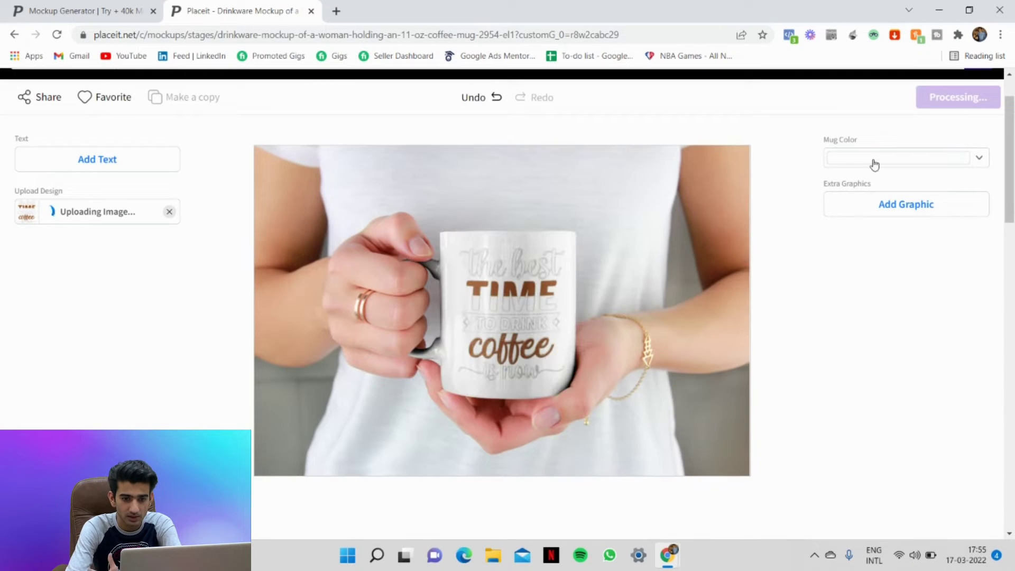
# Set the mug color to black and check the resulting coffee mug mockup.
pyautogui.click(873, 161)
pyautogui.click(792, 224)
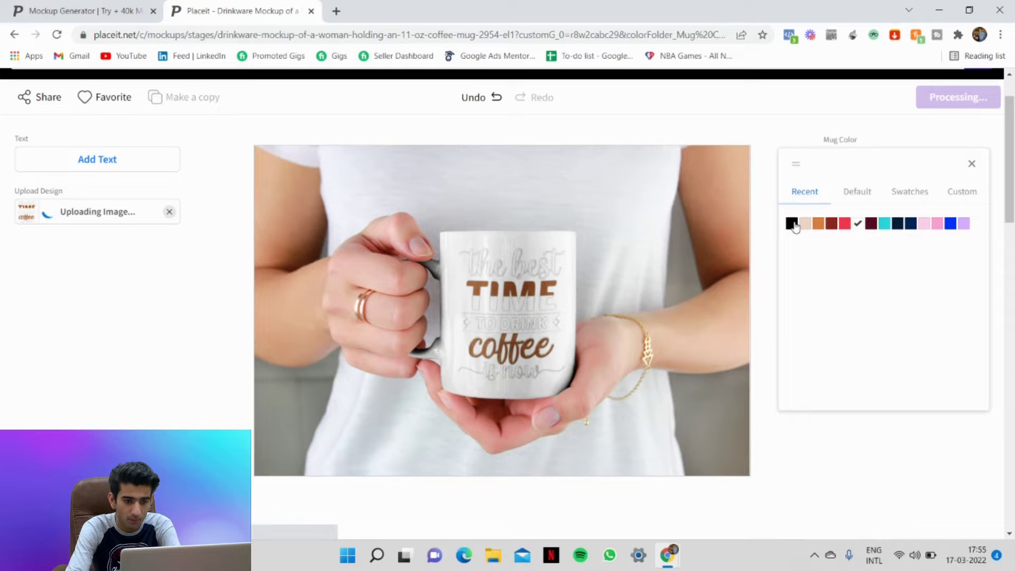
pyautogui.click(797, 441)
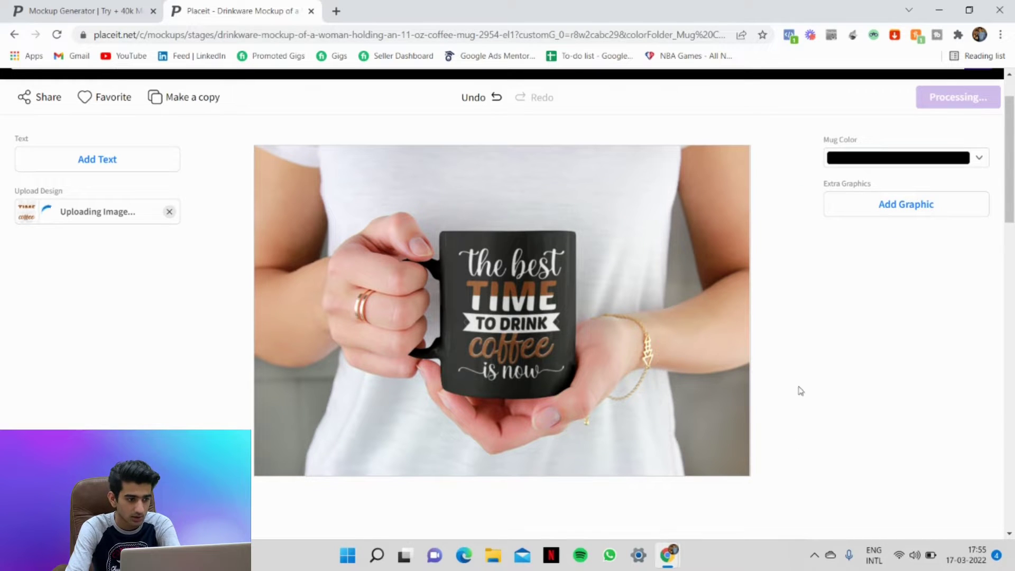
pyautogui.scroll(-2, 796, 373)
pyautogui.scroll(3, 798, 373)
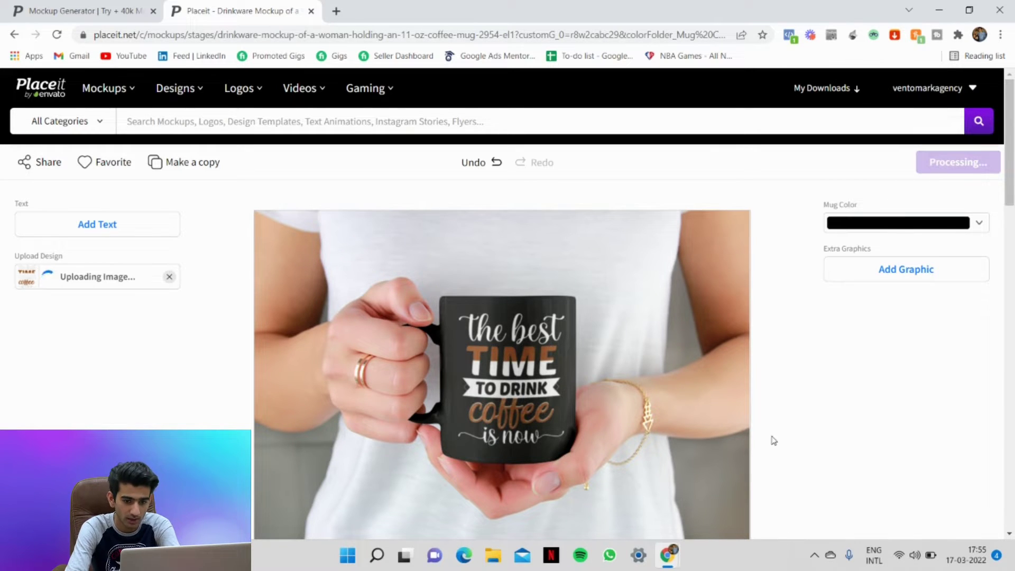
# Return to the mockup gallery's browser tab and browse the T-shirt, mug, book and phone mockups.
pyautogui.click(91, 7)
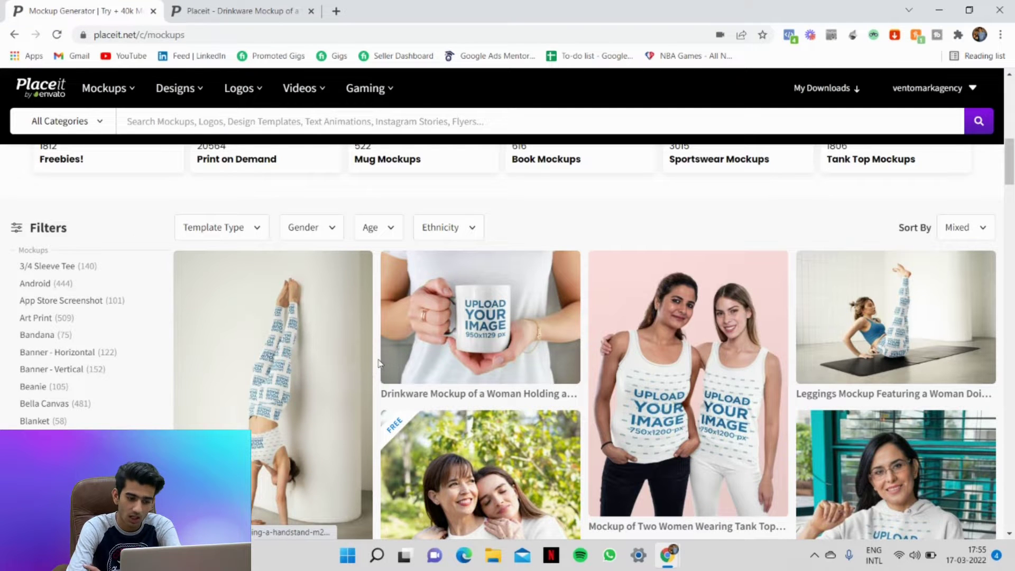
pyautogui.scroll(-5, 375, 364)
pyautogui.scroll(-10, 378, 364)
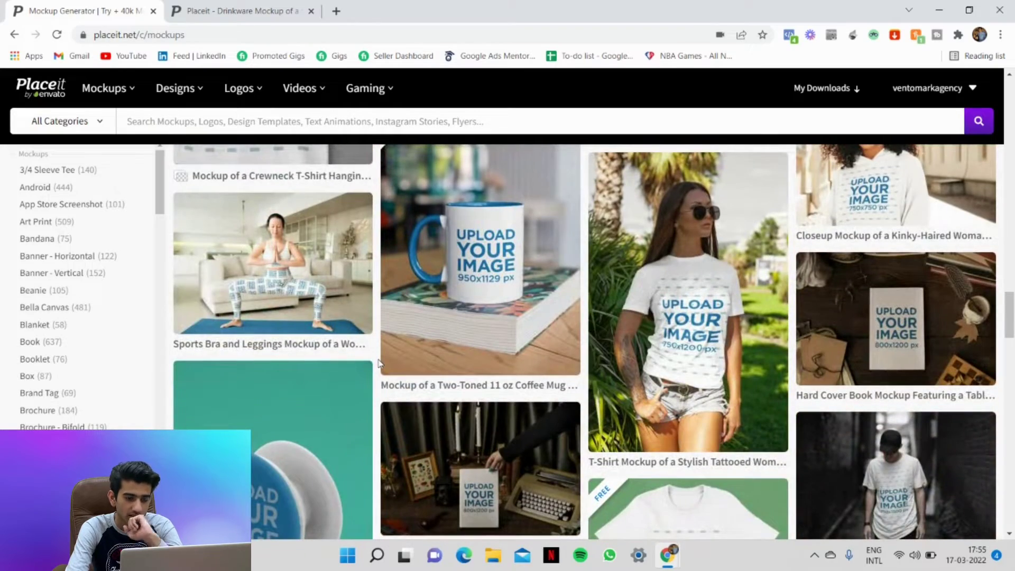
pyautogui.scroll(-15, 378, 364)
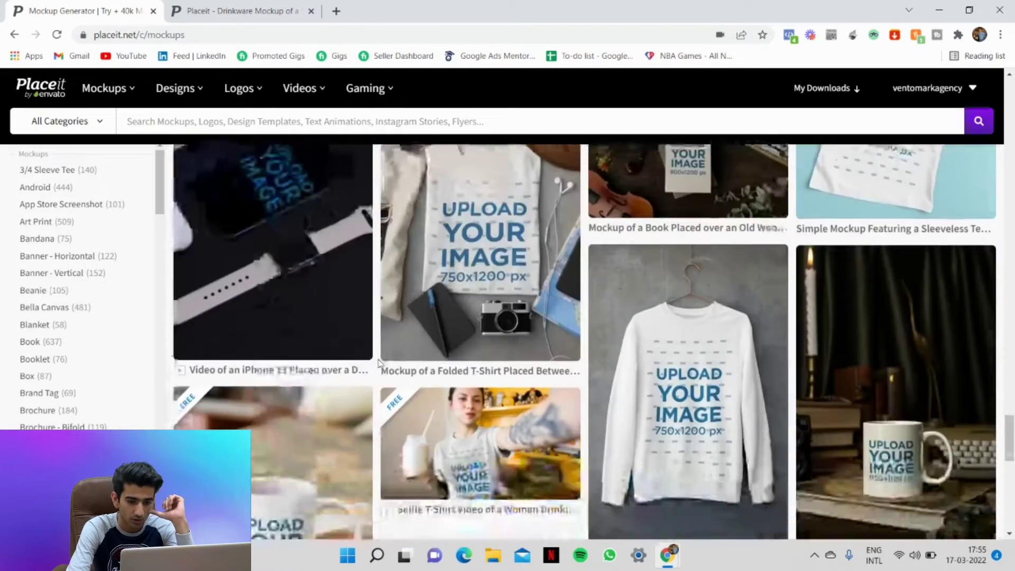
pyautogui.scroll(15, 378, 363)
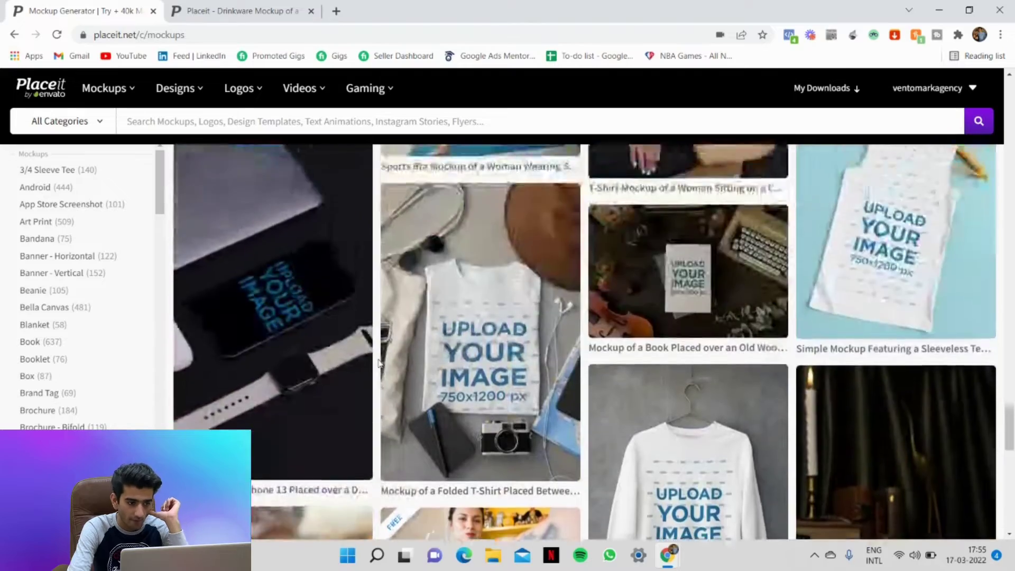
pyautogui.scroll(15, 378, 364)
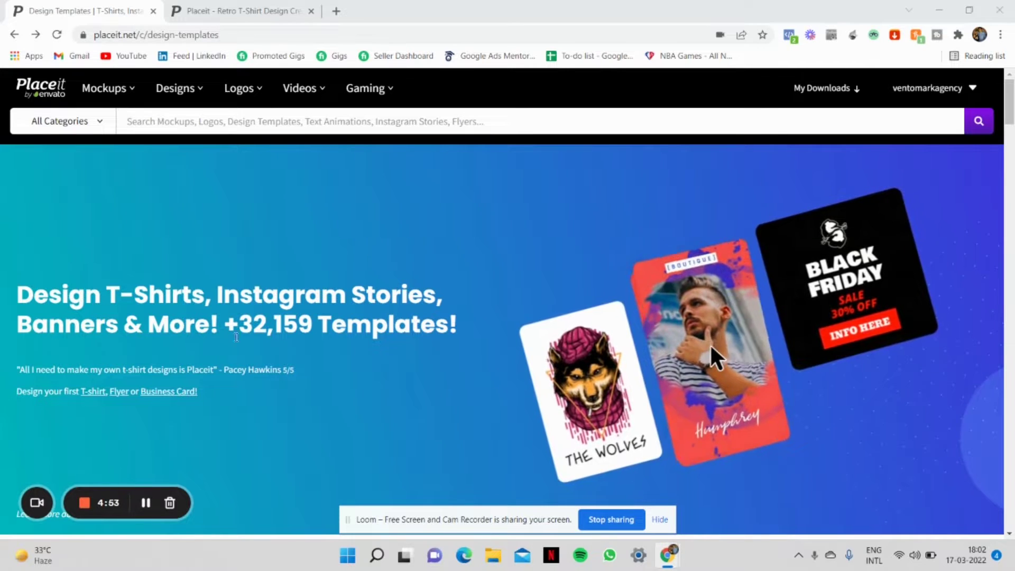
# Review the Designs categories, from Highlights and Apparel & Print to Gaming, Music & Podcasts and Social Media.
pyautogui.moveTo(185, 94)
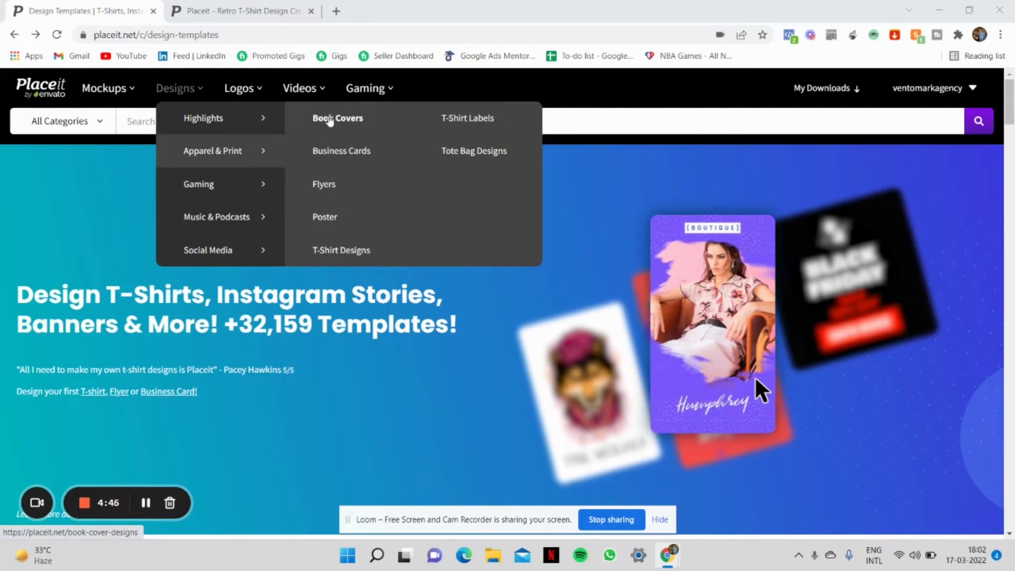
pyautogui.moveTo(232, 84)
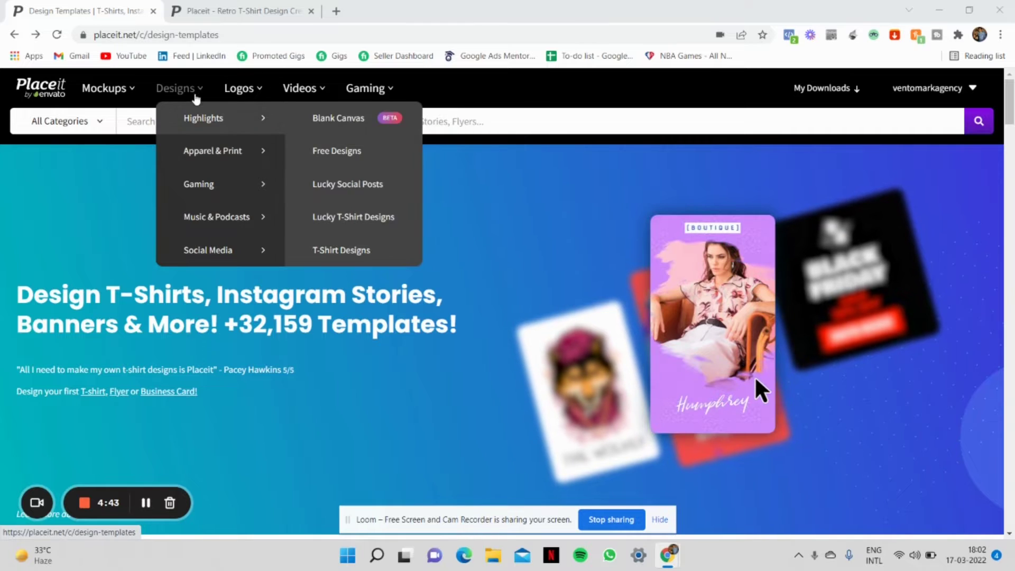
pyautogui.moveTo(260, 153)
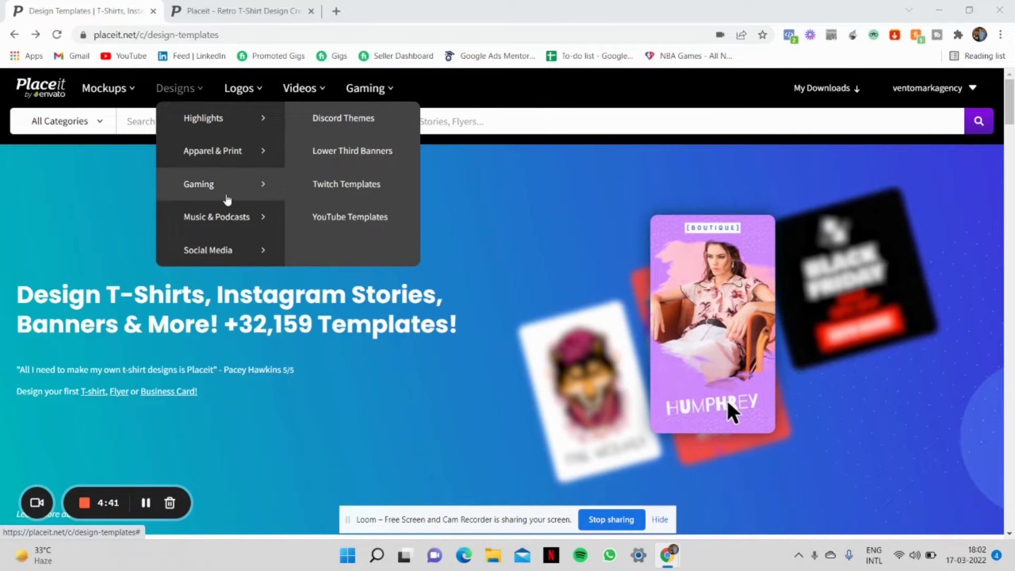
pyautogui.moveTo(245, 195)
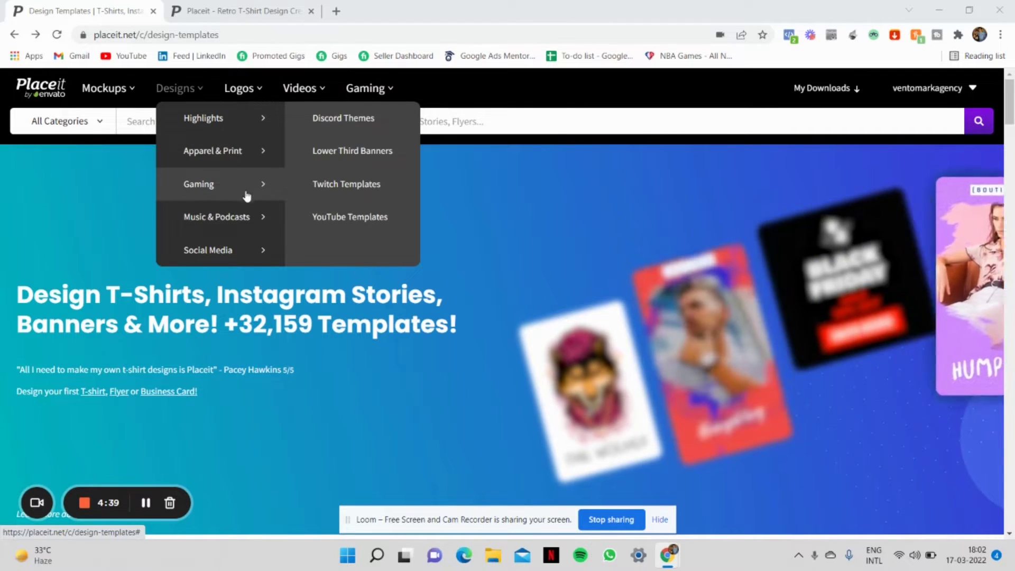
pyautogui.moveTo(241, 219)
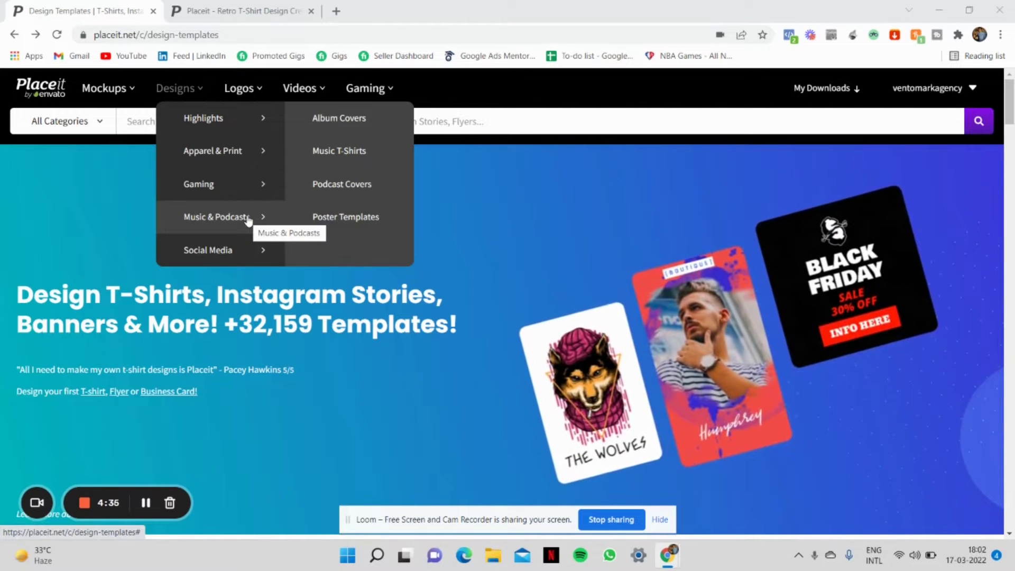
pyautogui.moveTo(234, 246)
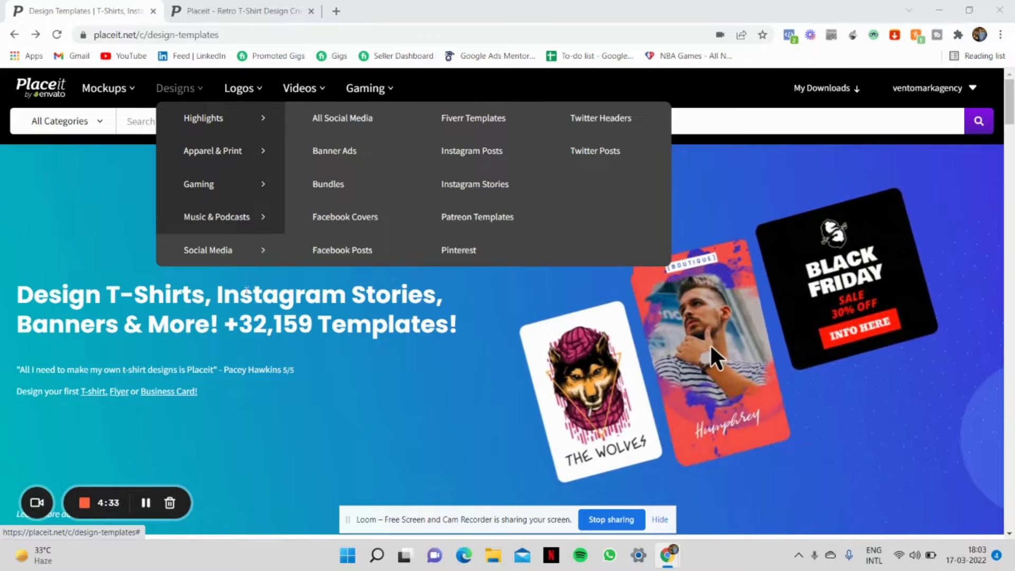
# Browse the design templates gallery down to the Retro T-Shirt Design Creator with the screaming dog cartoon.
pyautogui.scroll(-3, 385, 363)
pyautogui.scroll(-10, 387, 366)
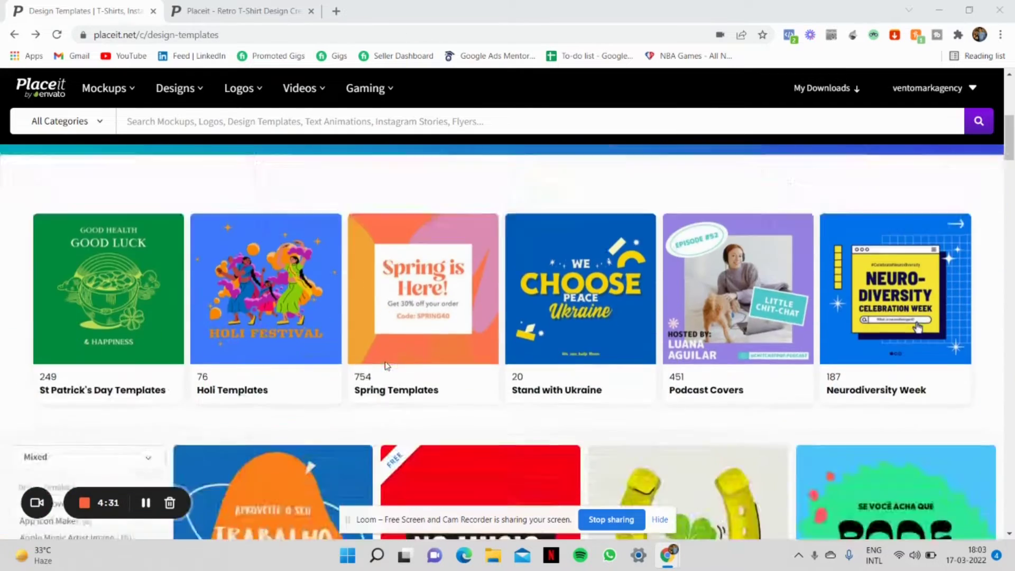
pyautogui.scroll(-2, 385, 360)
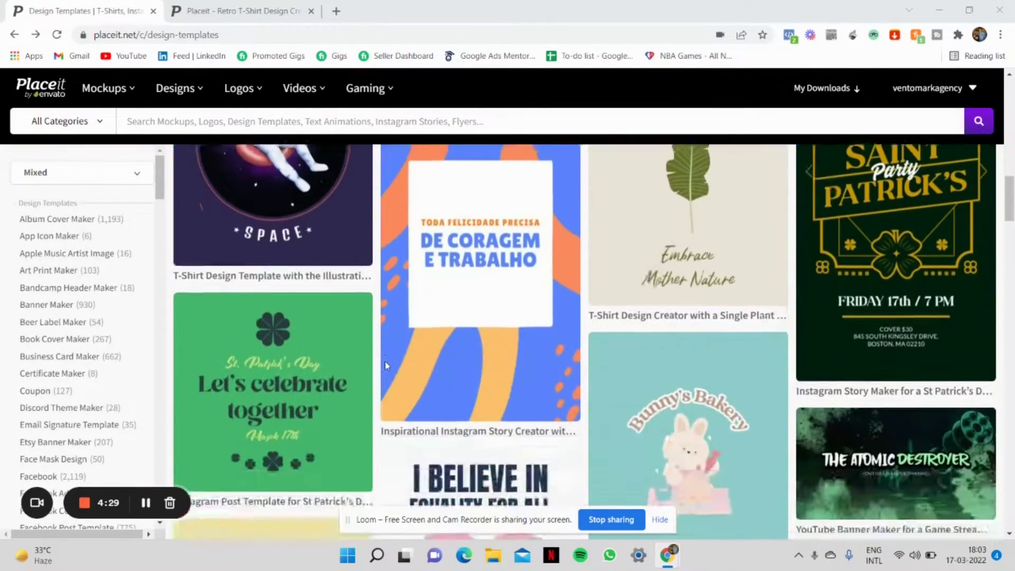
pyautogui.scroll(7, 385, 361)
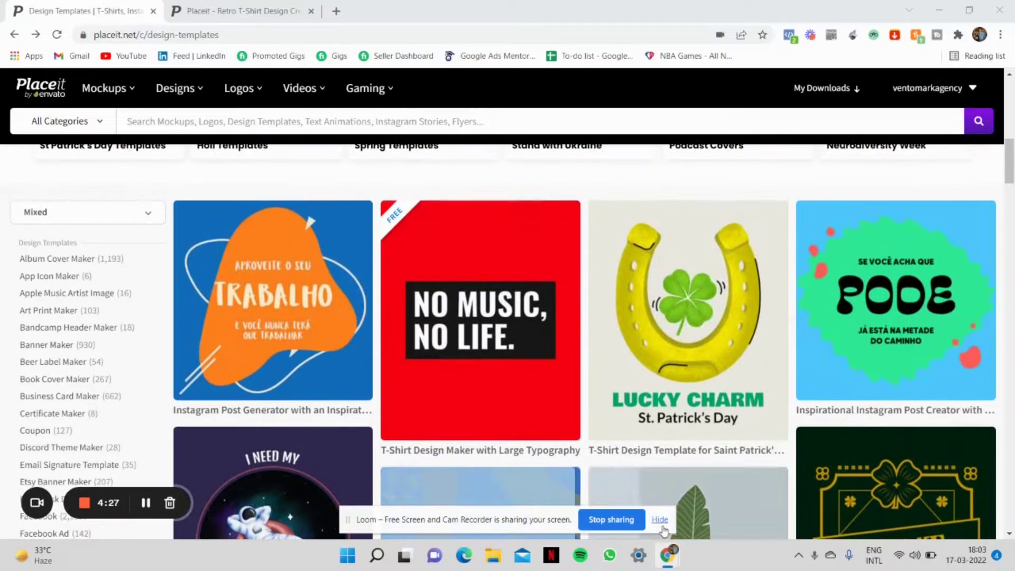
pyautogui.click(659, 519)
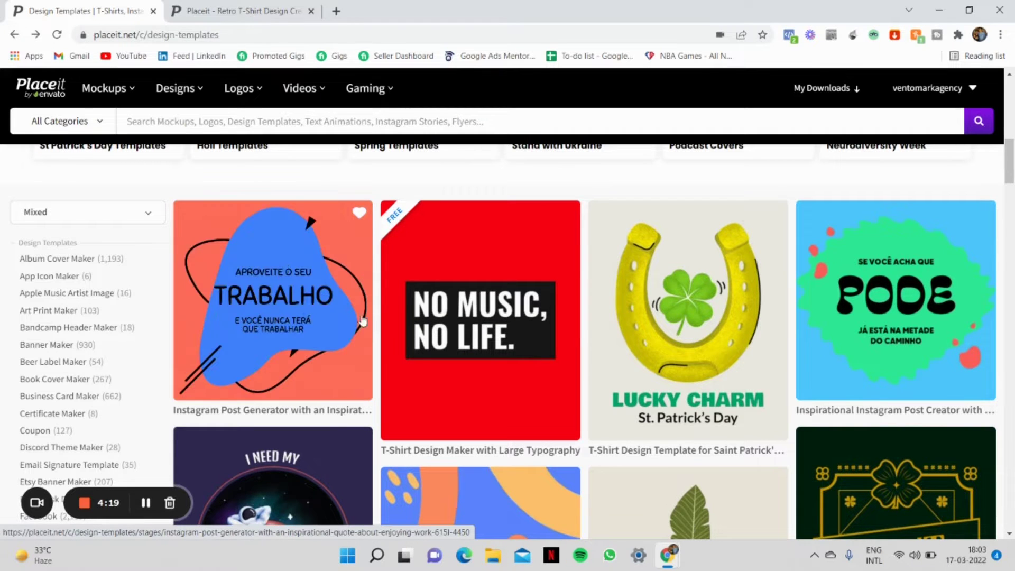
pyautogui.scroll(-10, 370, 317)
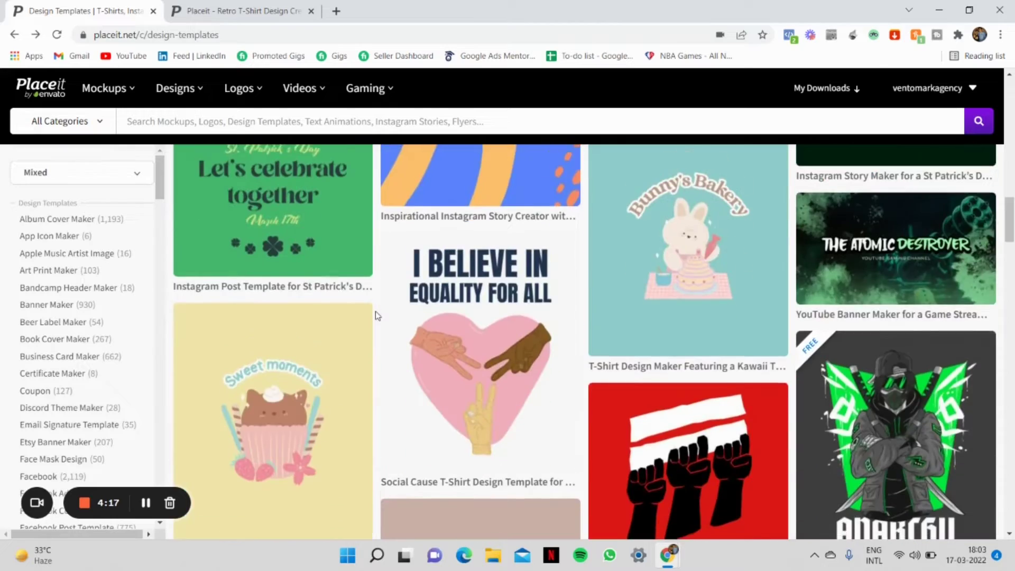
pyautogui.scroll(-20, 377, 315)
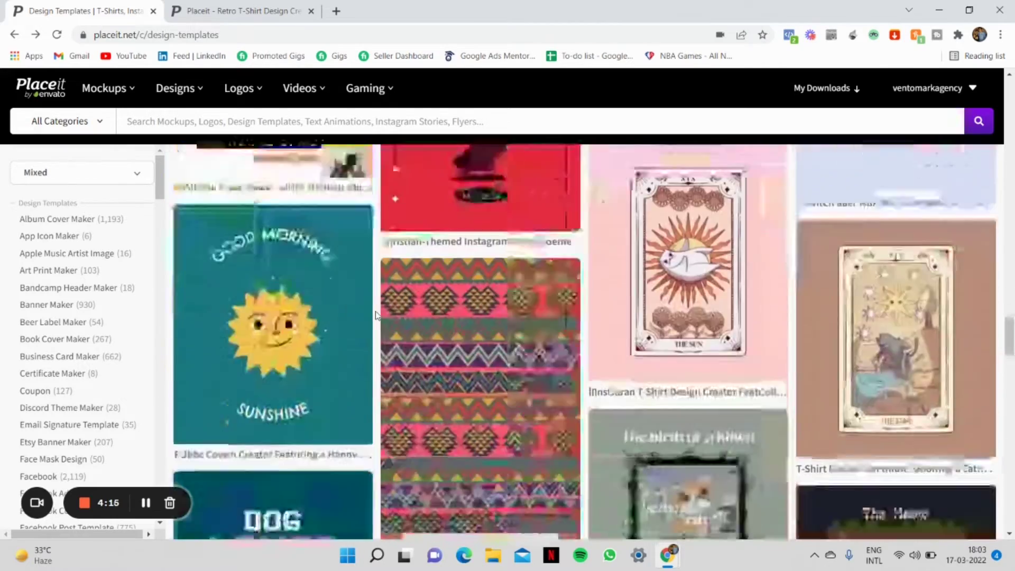
pyautogui.scroll(-5, 376, 316)
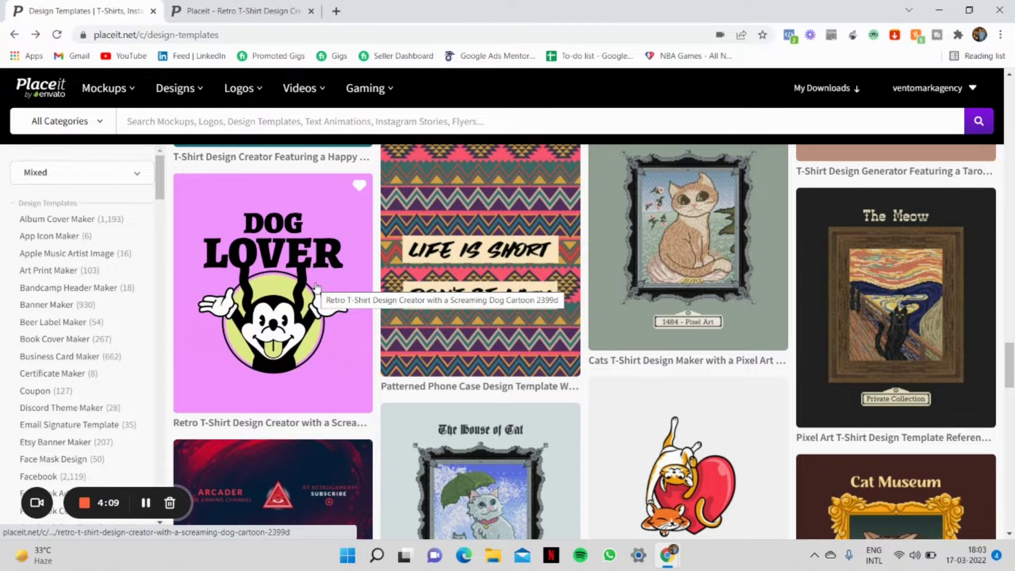
# In the retro T-shirt design's browser tab, try two other dog graphics and set the main graphic to the floppy-eared dog head with its tongue out.
pyautogui.click(274, 6)
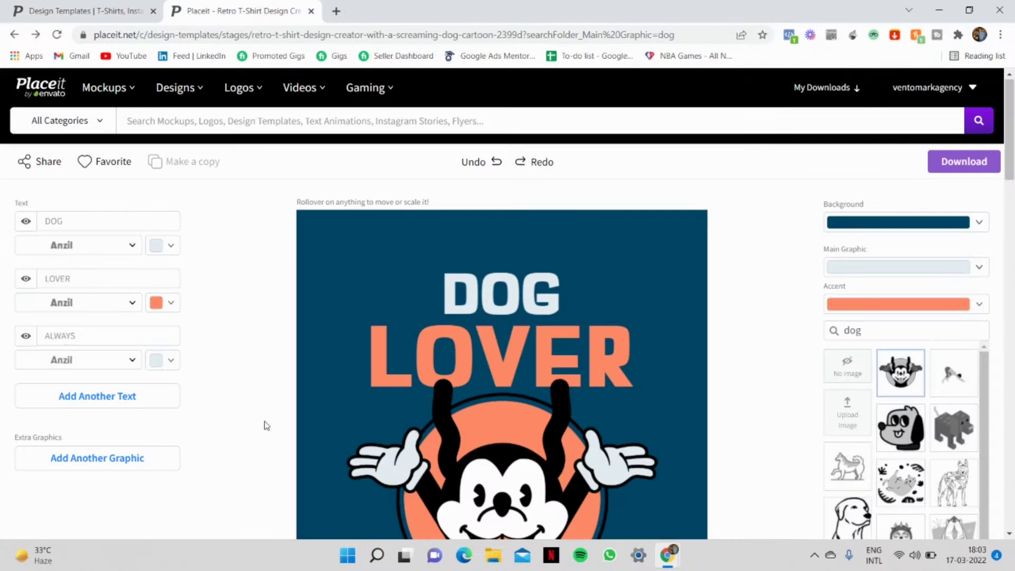
pyautogui.scroll(-2, 267, 425)
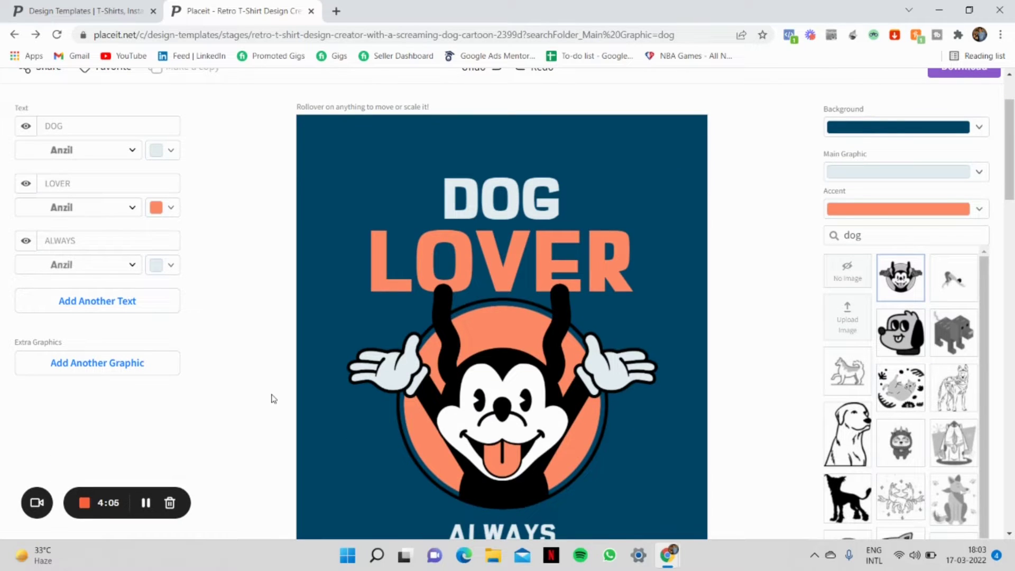
pyautogui.scroll(-1, 273, 399)
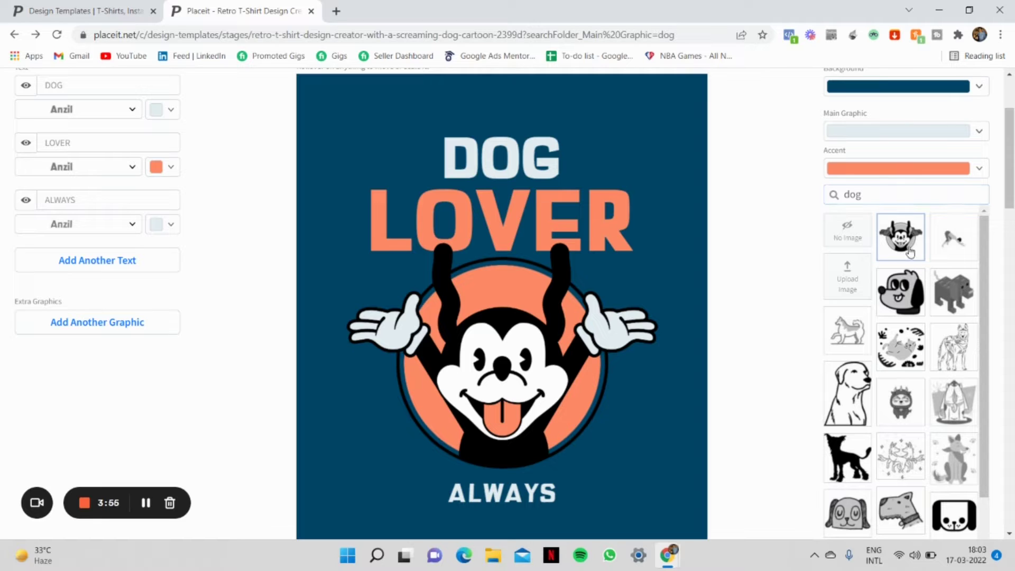
pyautogui.scroll(-2, 922, 327)
pyautogui.click(865, 377)
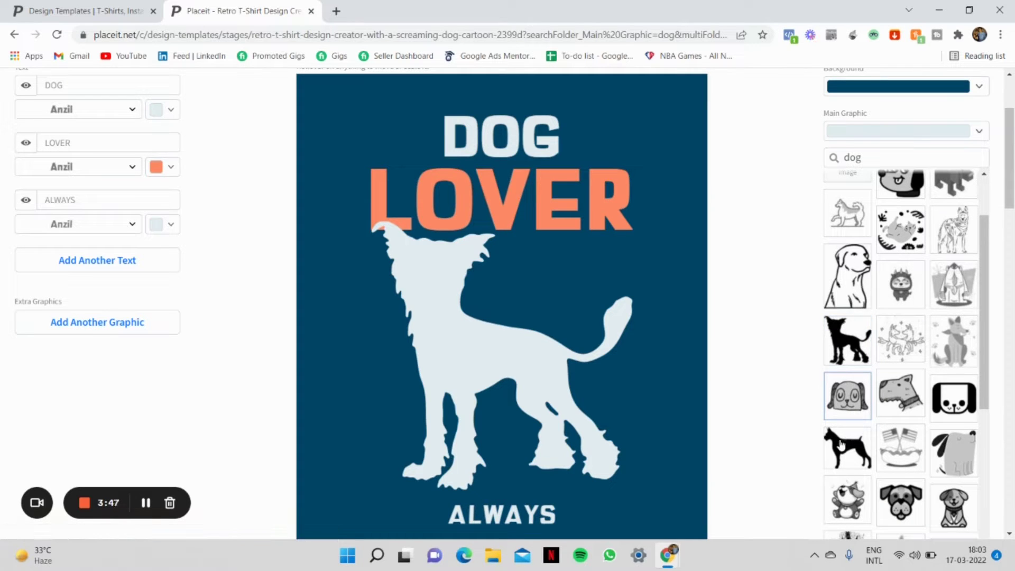
pyautogui.click(845, 407)
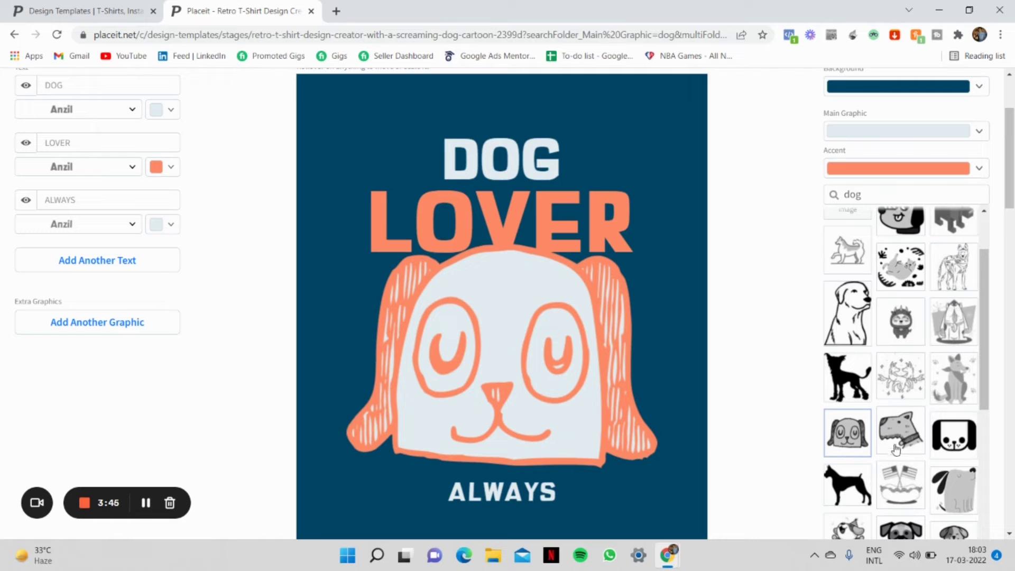
pyautogui.scroll(-2, 896, 450)
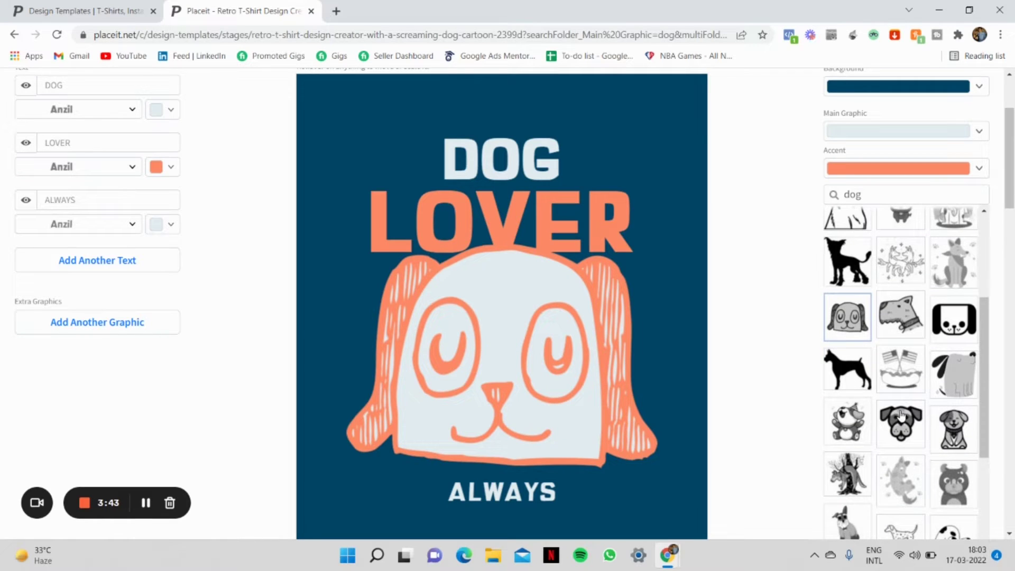
pyautogui.click(901, 415)
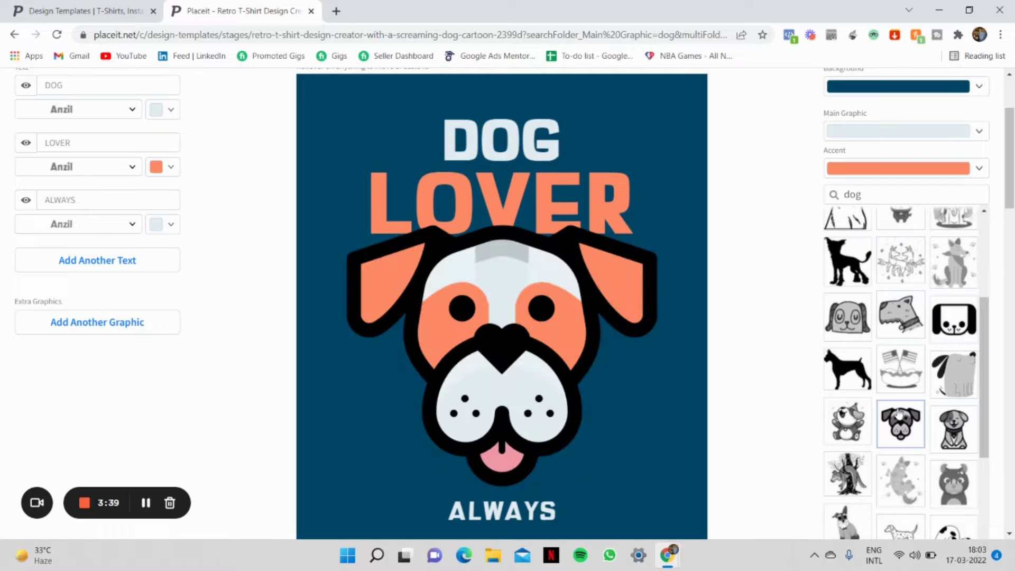
# Change the dog graphic's accent color to the dark maroon from the recent colors.
pyautogui.scroll(1, 733, 261)
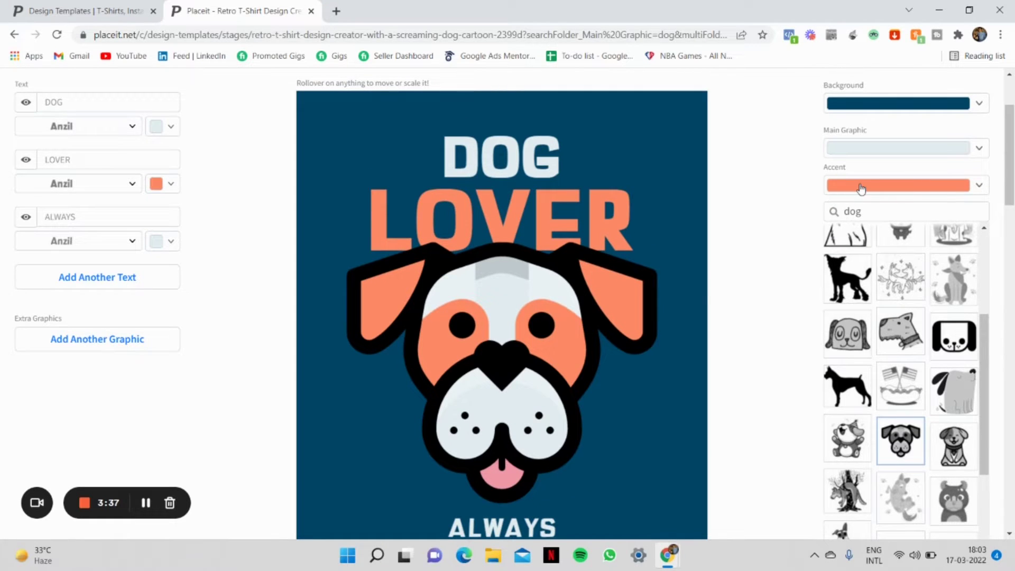
pyautogui.click(861, 189)
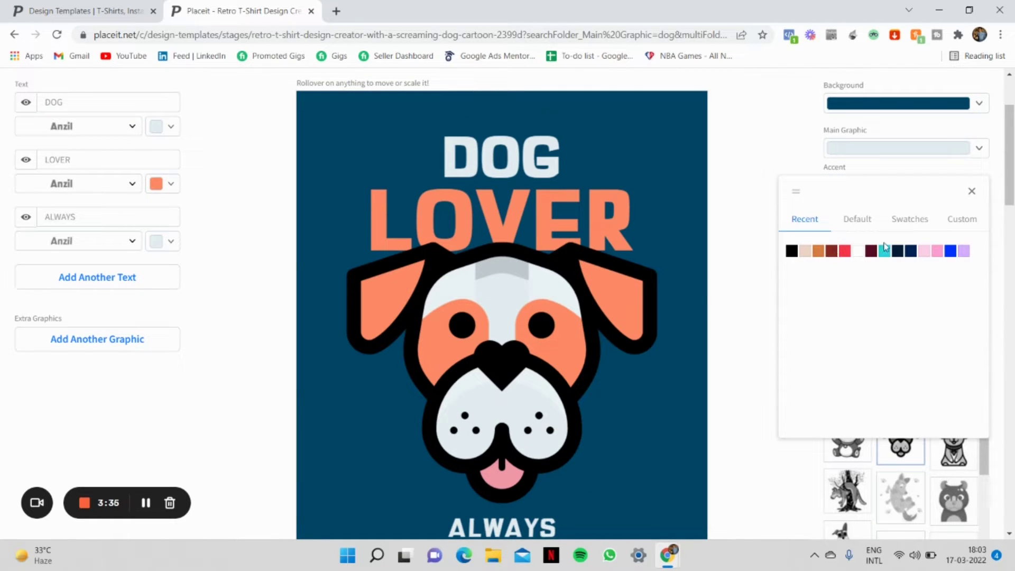
pyautogui.click(871, 252)
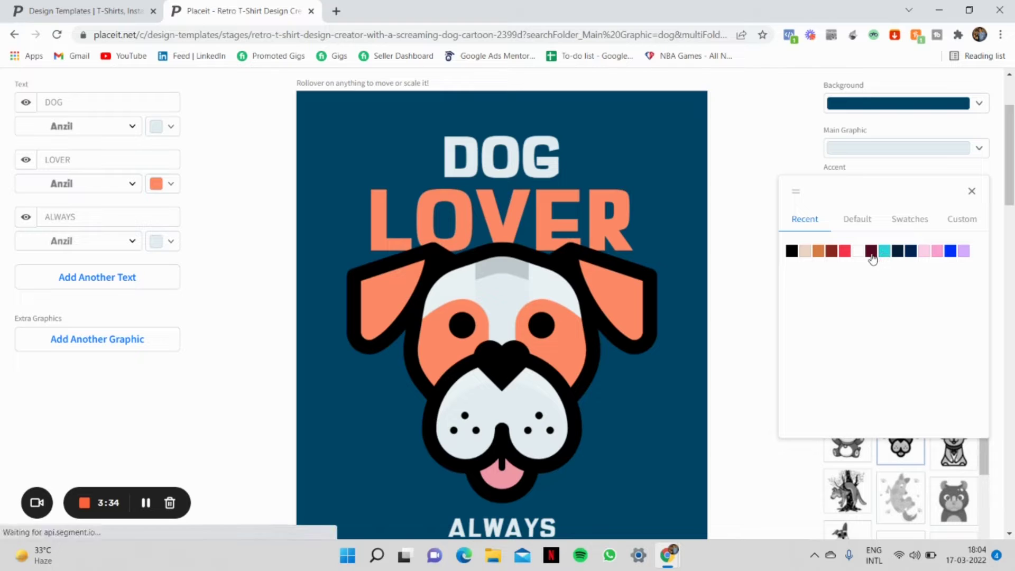
pyautogui.click(740, 311)
# Make the T-shirt design's background transparent using the recent colors.
pyautogui.scroll(-3, 738, 311)
pyautogui.scroll(4, 738, 311)
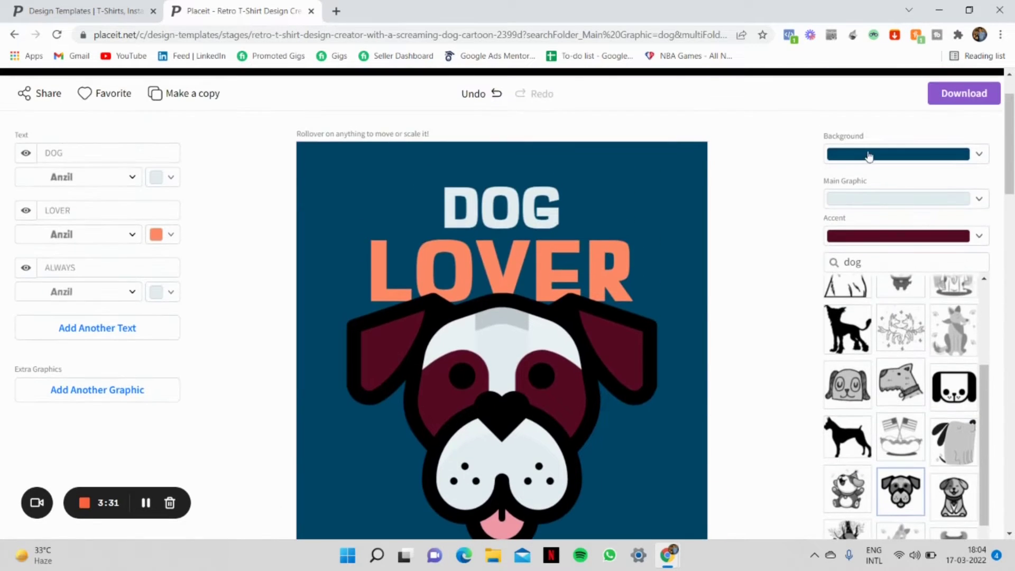
pyautogui.click(870, 159)
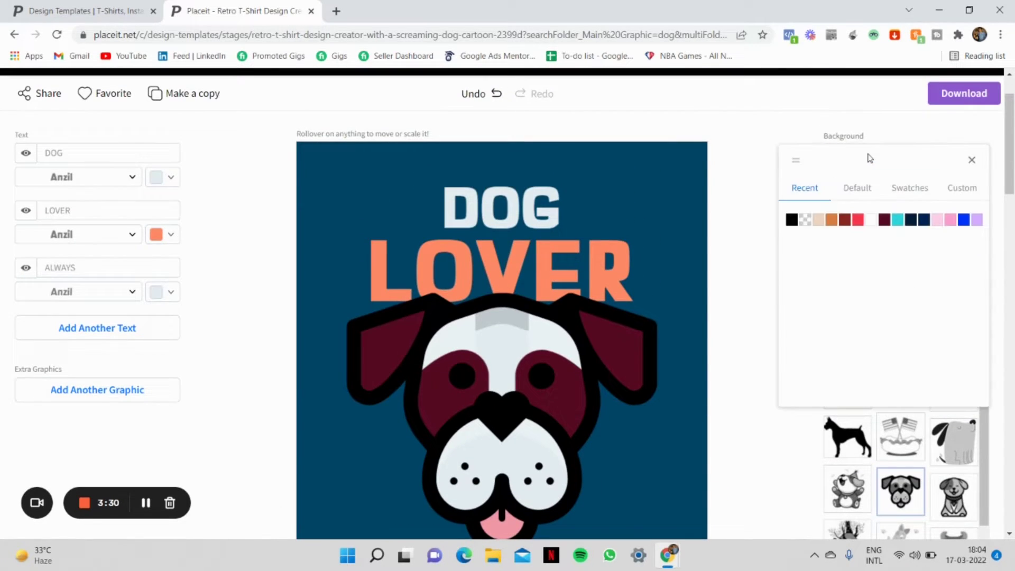
pyautogui.click(805, 222)
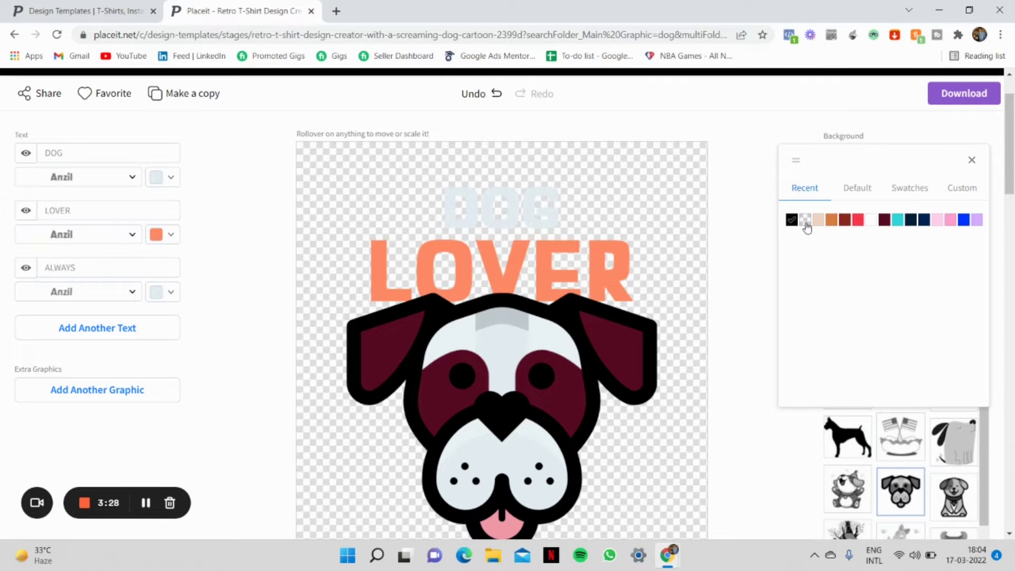
pyautogui.click(756, 280)
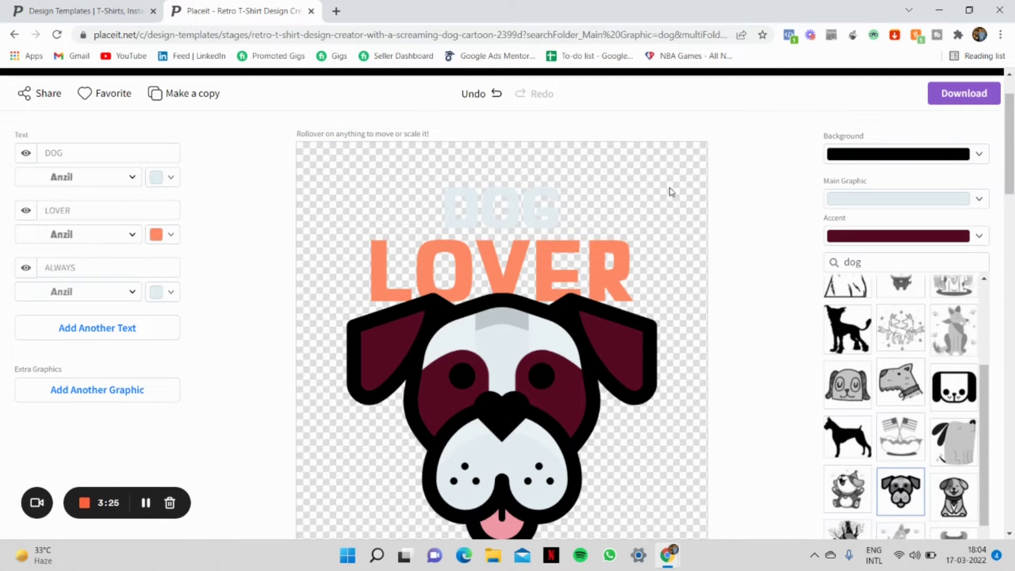
# Change the color of the DOG text to the very dark navy from the recent colors.
pyautogui.scroll(-1, 671, 192)
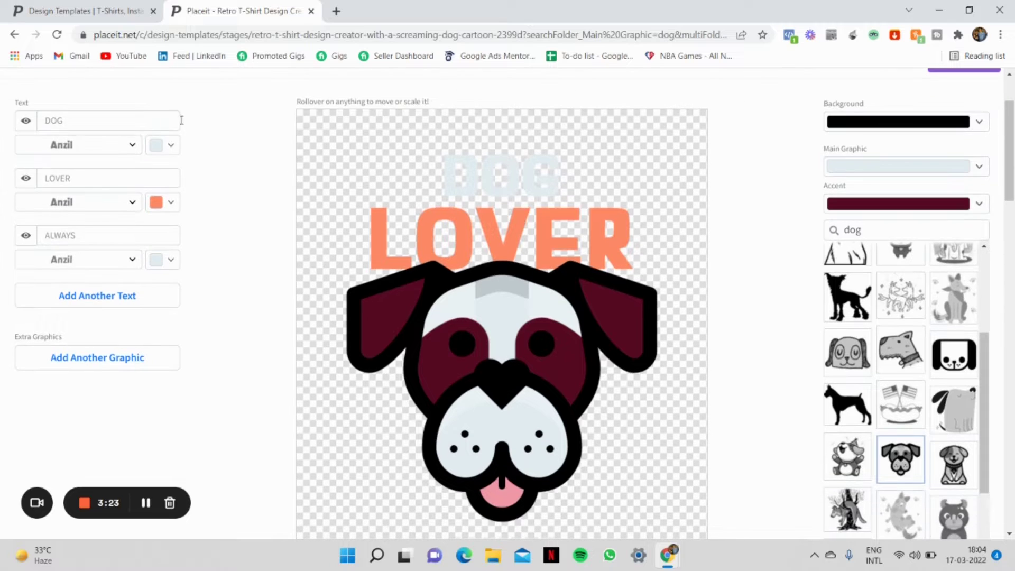
pyautogui.click(170, 146)
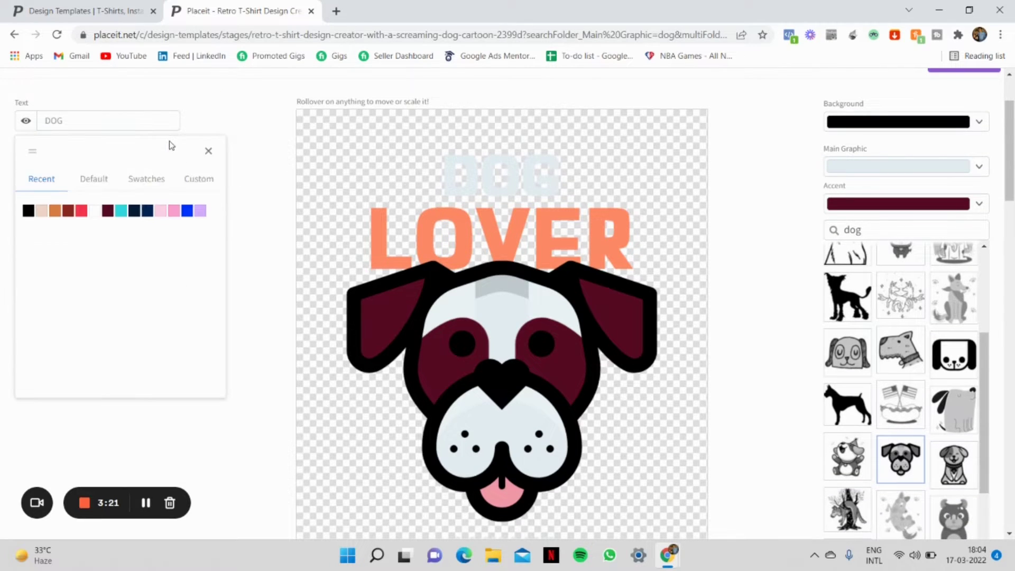
pyautogui.click(137, 216)
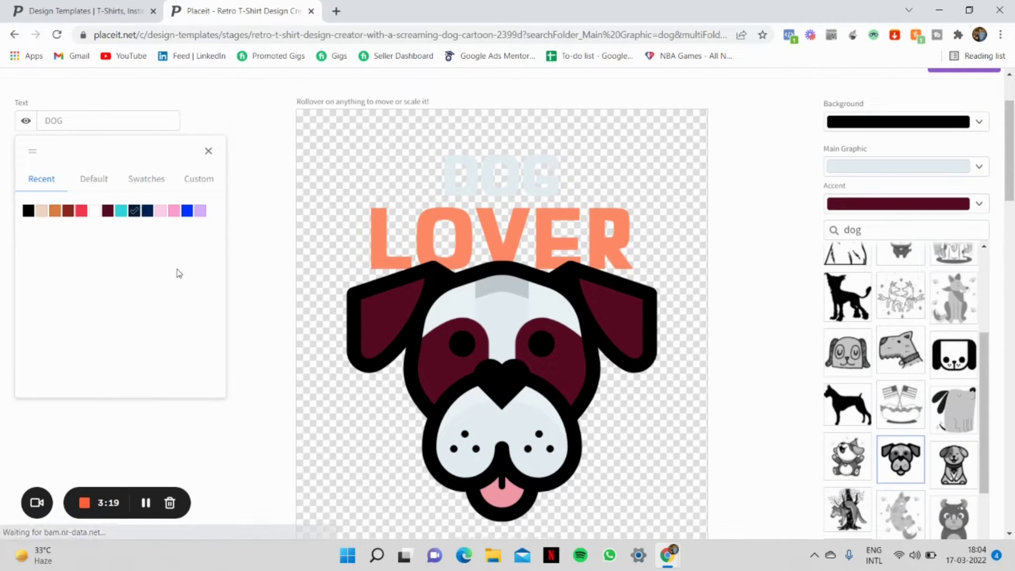
pyautogui.click(238, 249)
# Change the color of the ALWAYS text below the dog to navy blue from the recent colors.
pyautogui.scroll(-2, 240, 250)
pyautogui.scroll(-1, 241, 251)
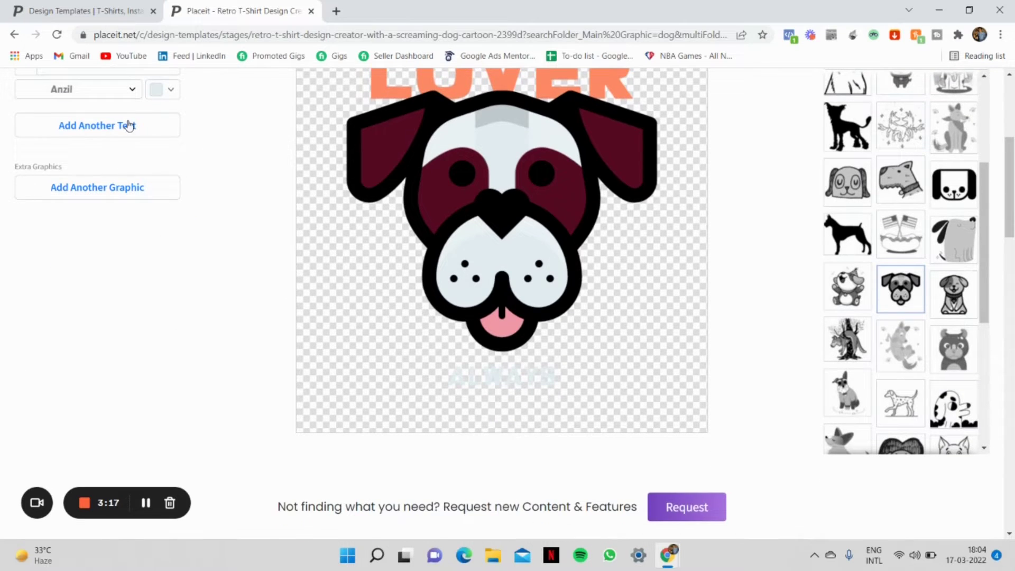
pyautogui.click(172, 92)
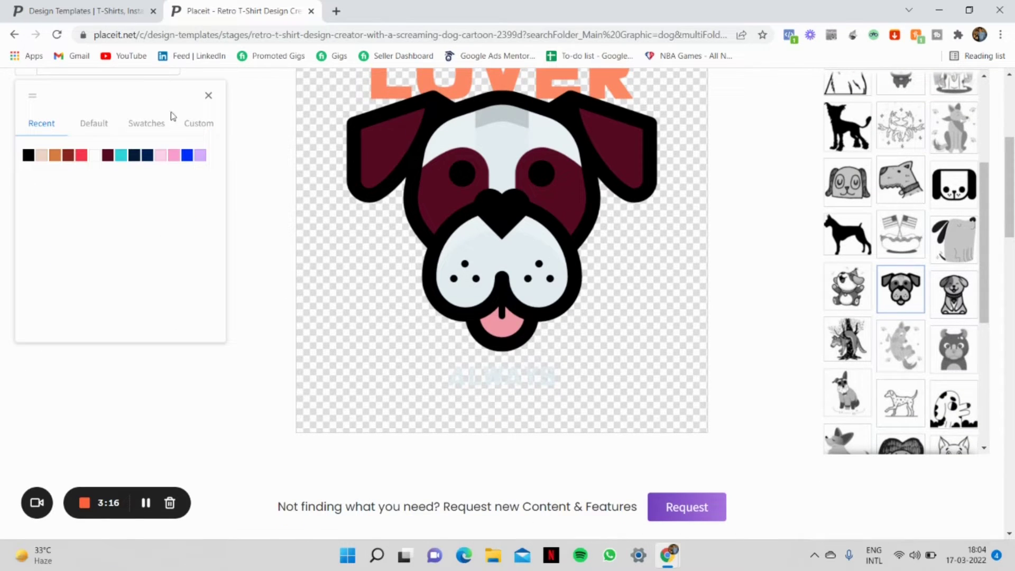
pyautogui.click(146, 157)
pyautogui.click(231, 199)
# Check the recolored T-shirt design from top to bottom and return to the design templates gallery's browser tab.
pyautogui.scroll(5, 234, 201)
pyautogui.scroll(-3, 233, 200)
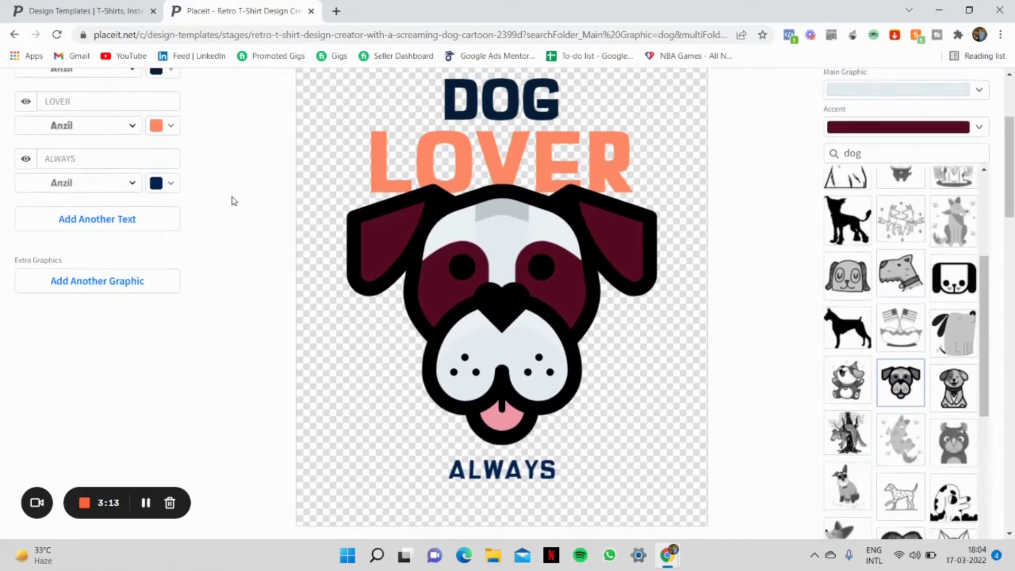
pyautogui.scroll(3, 231, 199)
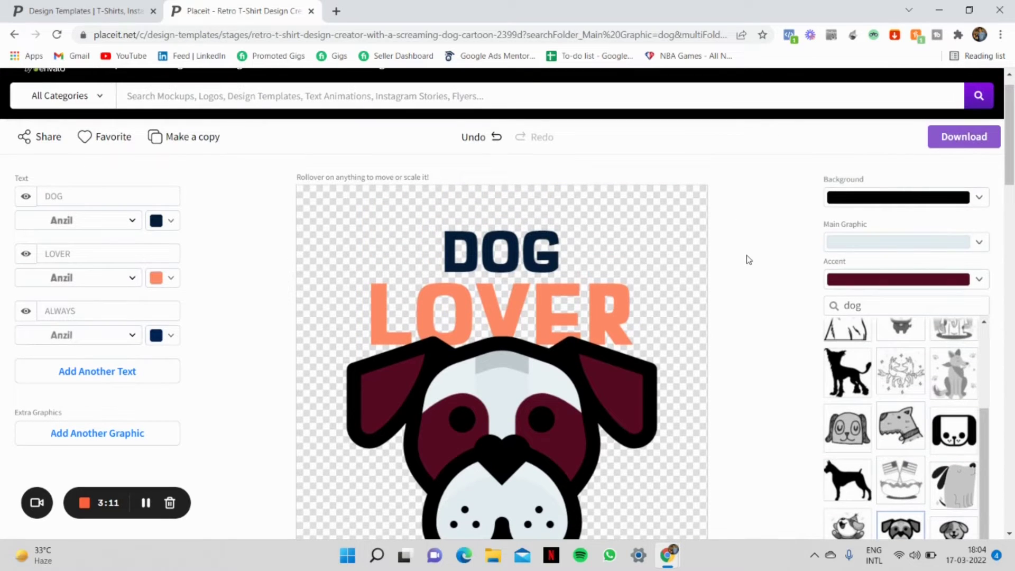
pyautogui.click(85, 11)
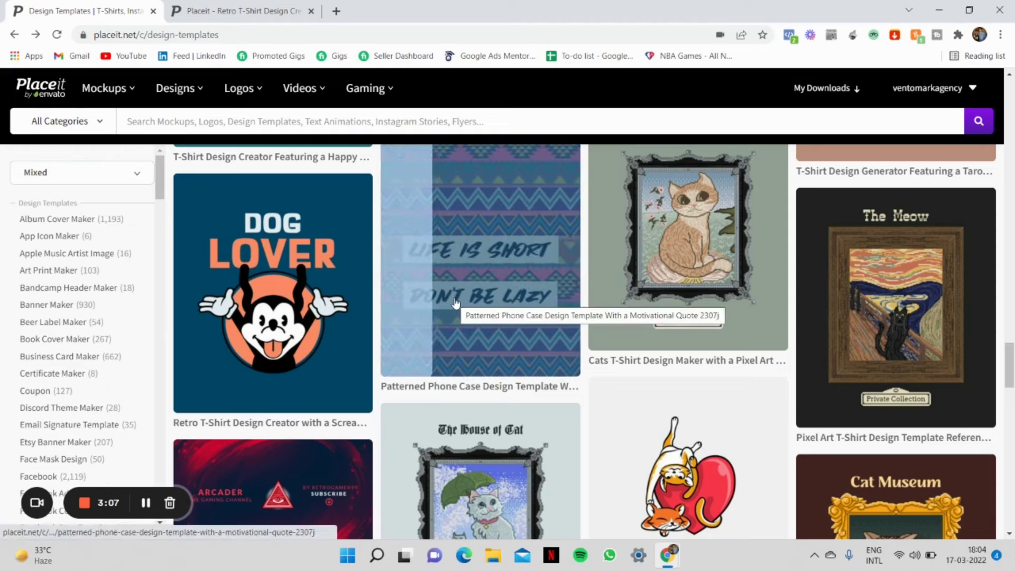
# Open the T-Shirt Designs category from the Apparel & Print designs.
pyautogui.scroll(-10, 456, 303)
pyautogui.scroll(3, 456, 303)
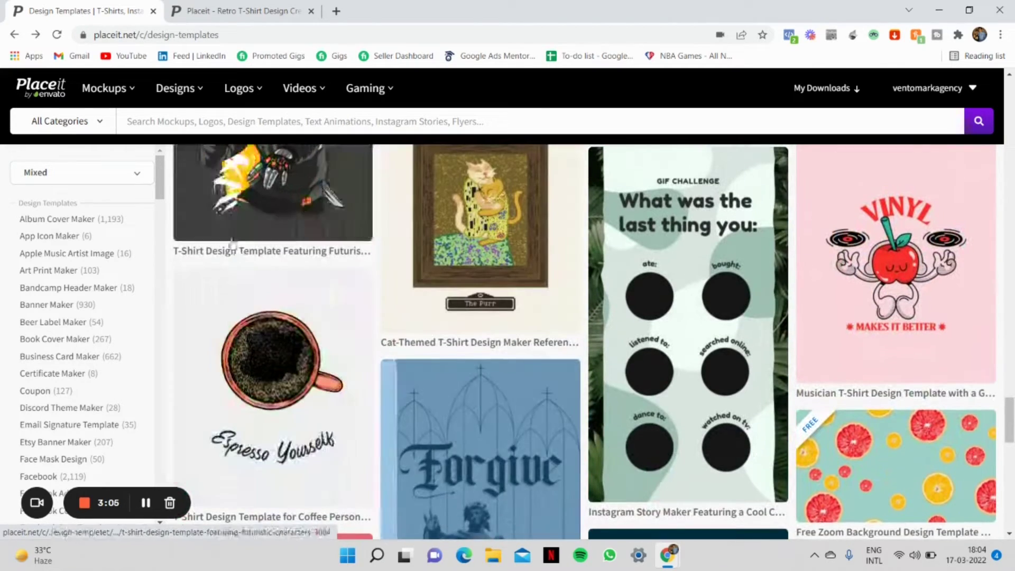
pyautogui.moveTo(198, 100)
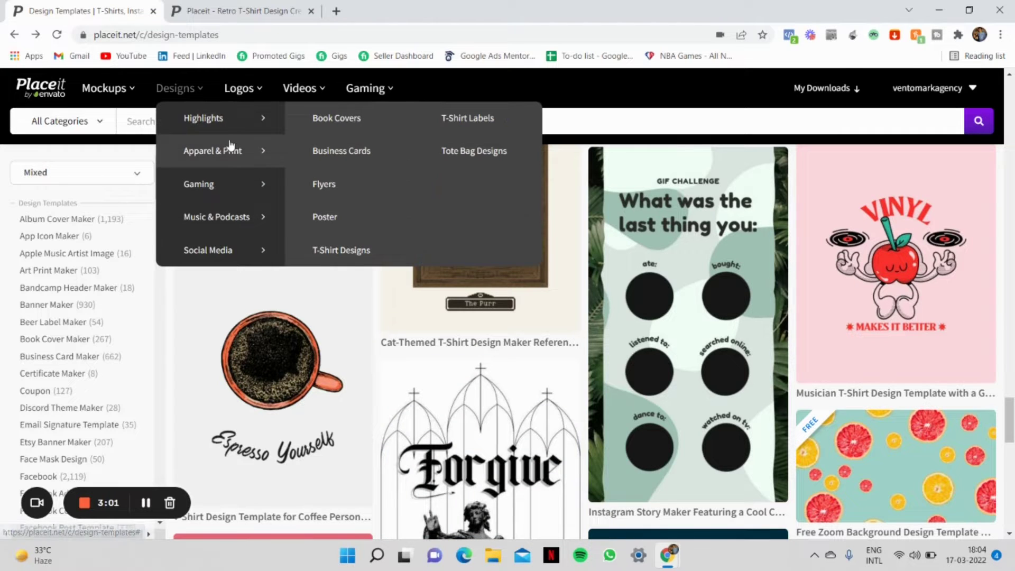
pyautogui.moveTo(275, 185)
pyautogui.moveTo(222, 154)
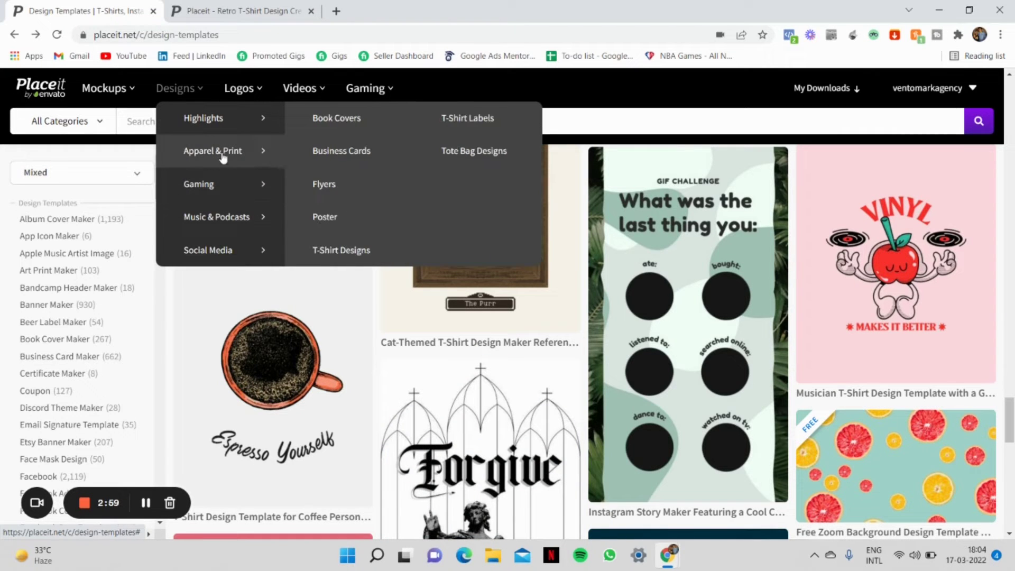
pyautogui.click(347, 248)
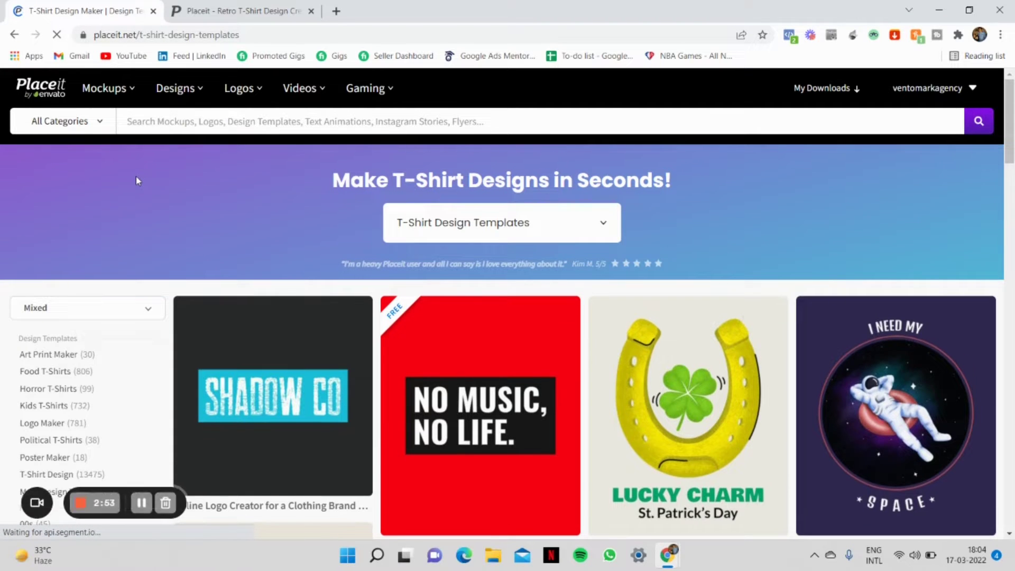
# Look through the list of tags available for filtering the T-shirt design templates.
pyautogui.scroll(-4, 135, 181)
pyautogui.scroll(-3, 114, 336)
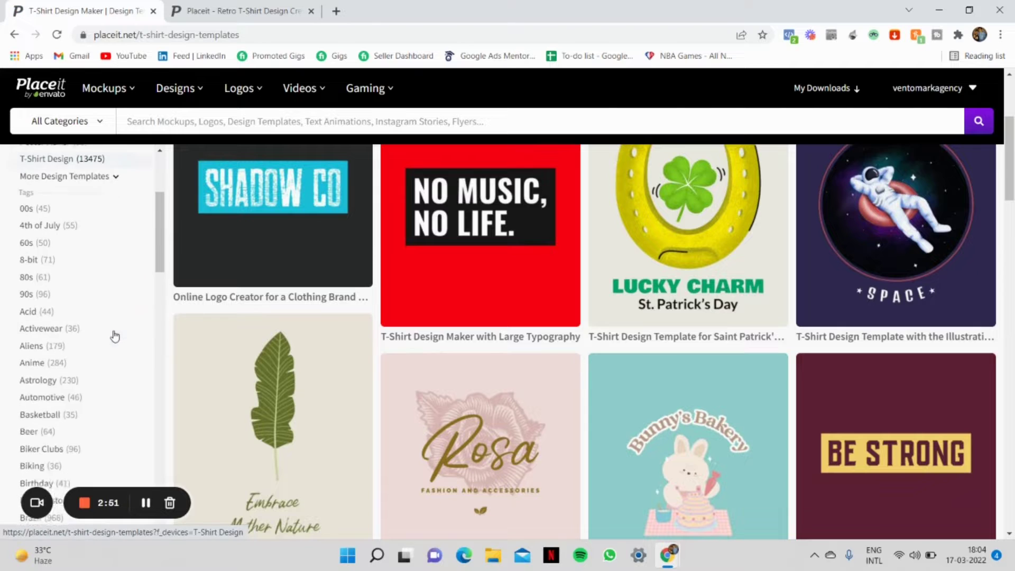
pyautogui.scroll(2, 113, 335)
pyautogui.scroll(-1, 94, 286)
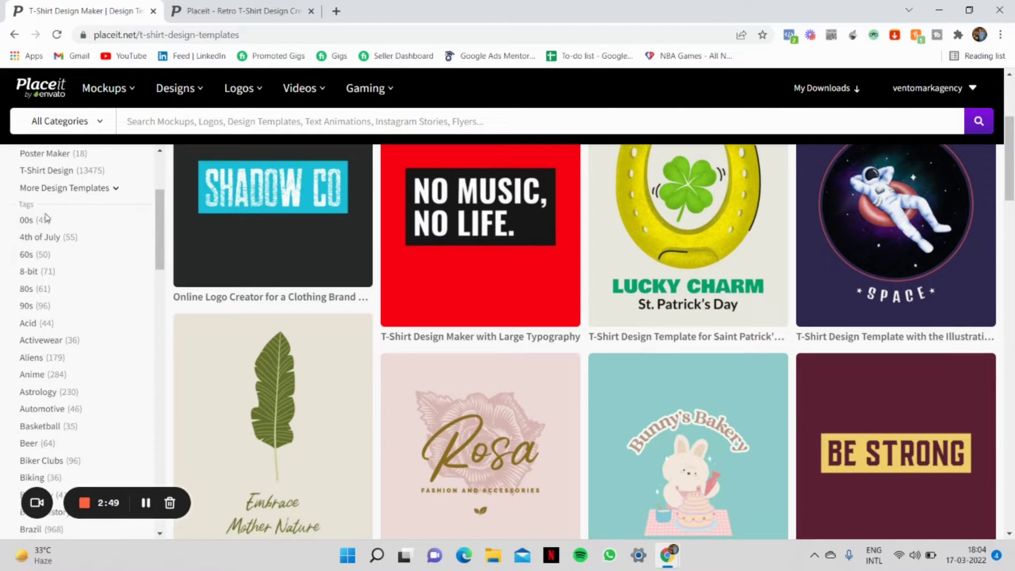
pyautogui.scroll(-1, 63, 312)
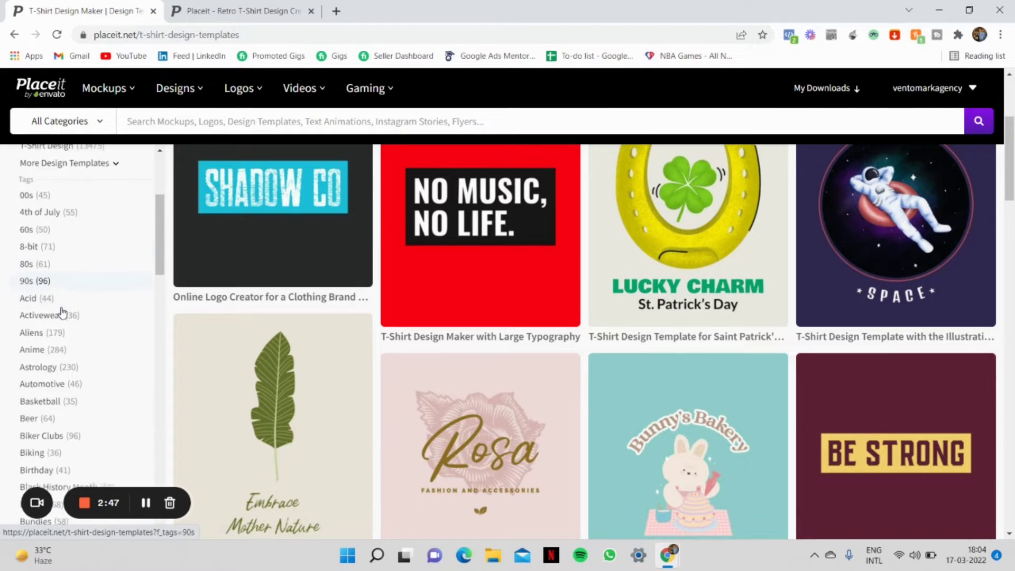
pyautogui.scroll(-12, 94, 325)
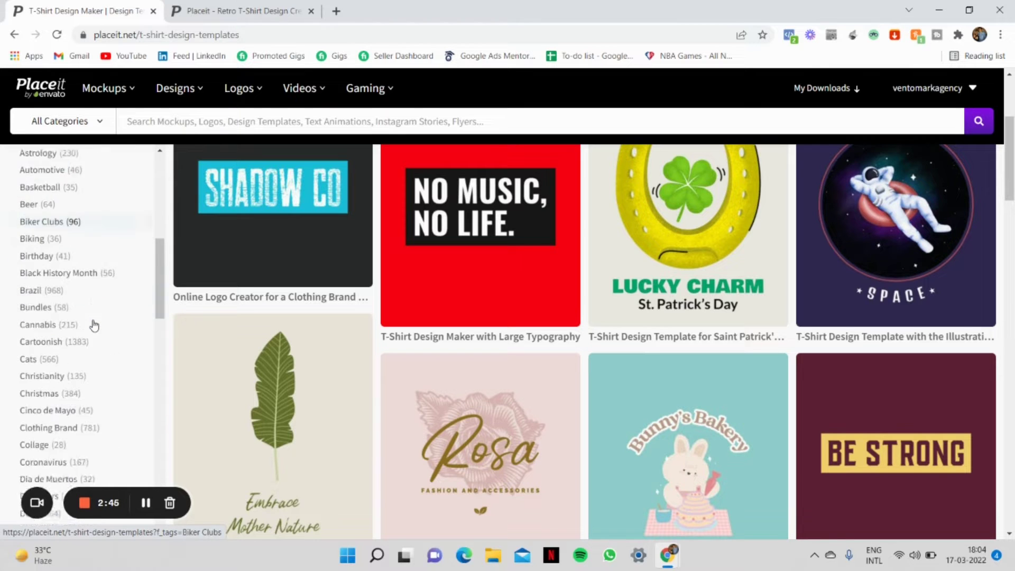
pyautogui.scroll(10, 94, 324)
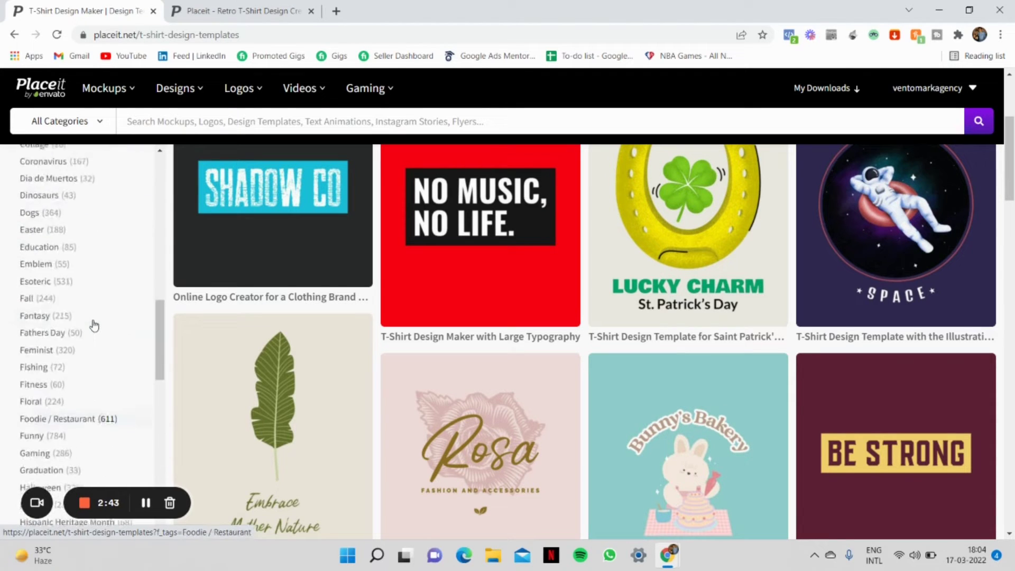
pyautogui.scroll(-15, 94, 325)
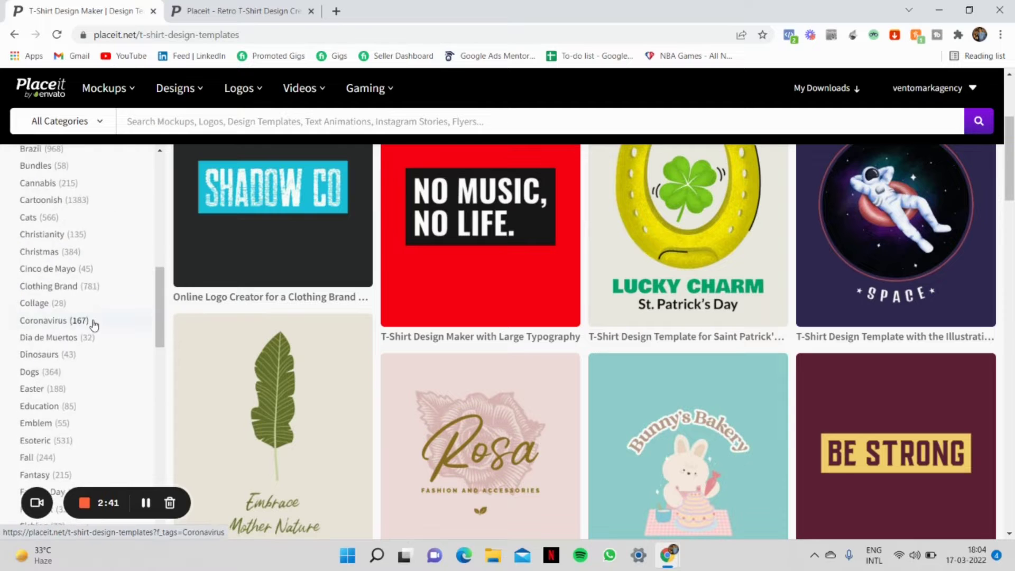
pyautogui.scroll(-15, 94, 325)
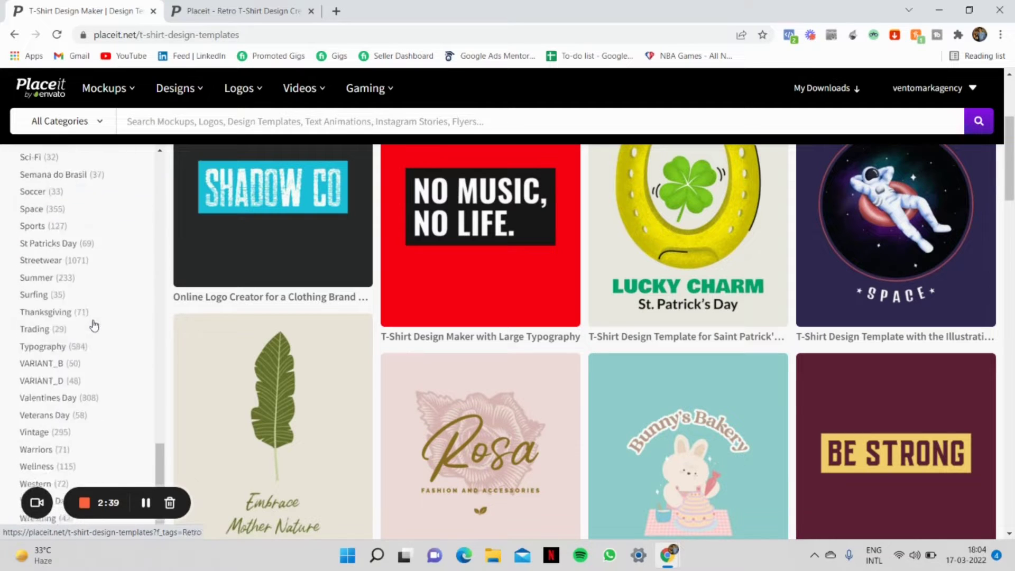
pyautogui.scroll(1, 119, 264)
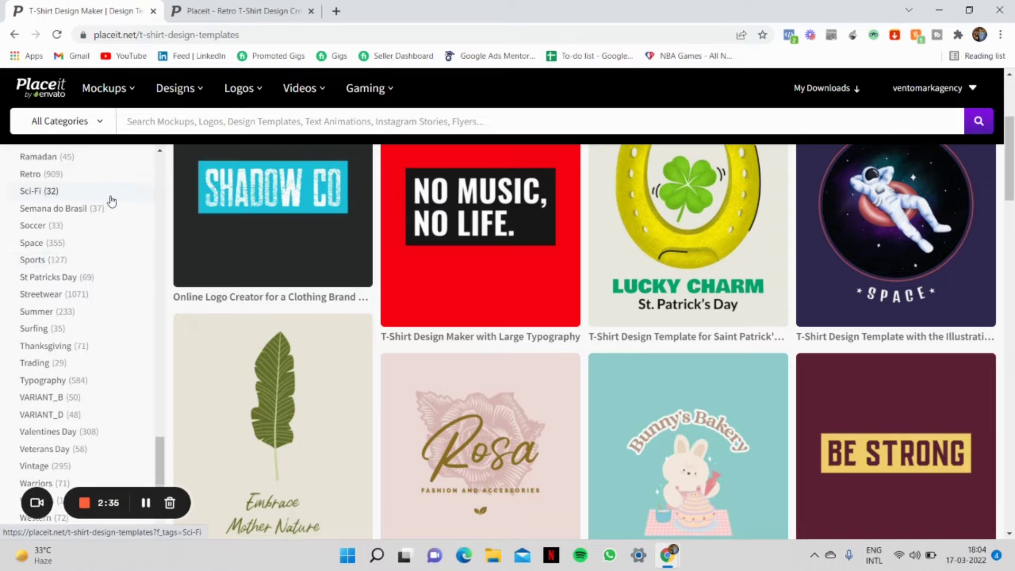
# Filter the T-shirt design templates by the Pets tag and browse the matching designs.
pyautogui.scroll(3, 84, 195)
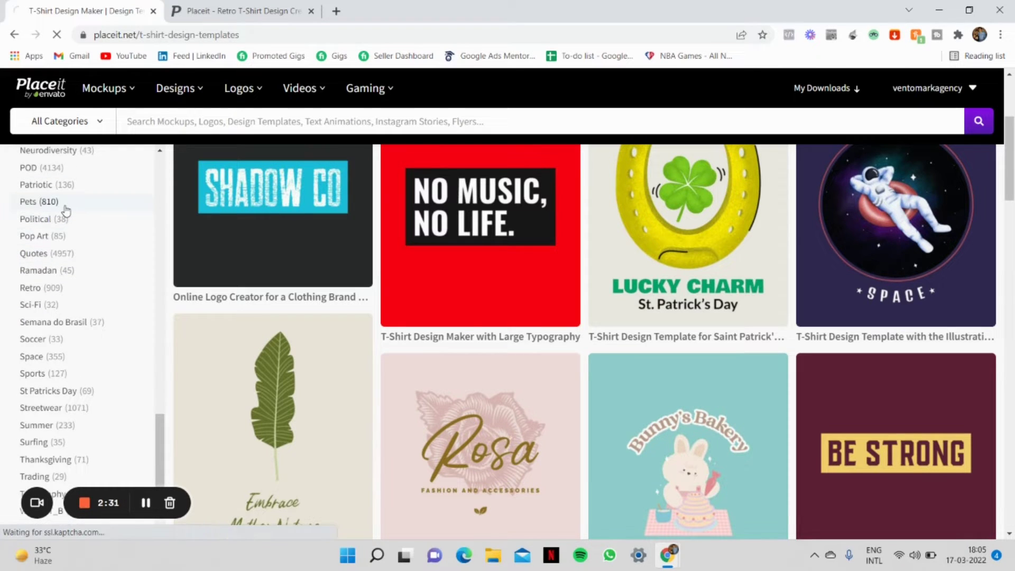
pyautogui.click(65, 207)
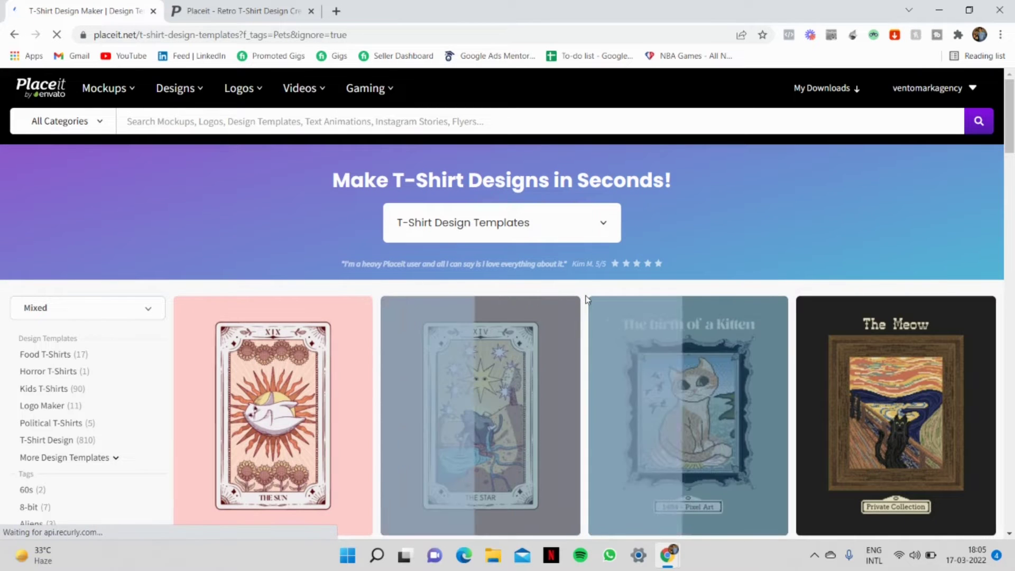
pyautogui.scroll(-8, 586, 299)
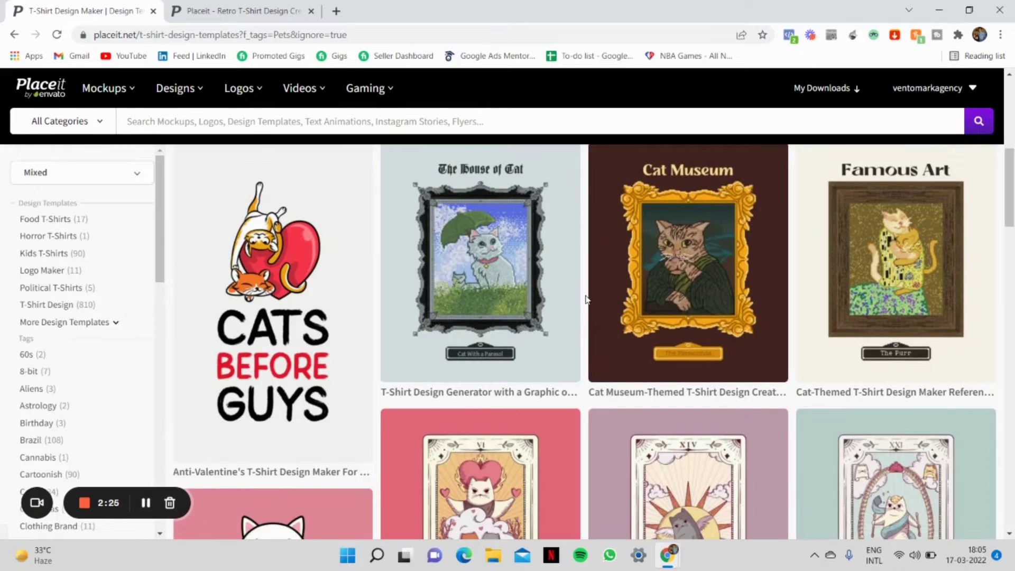
pyautogui.scroll(-10, 585, 300)
pyautogui.scroll(-5, 586, 300)
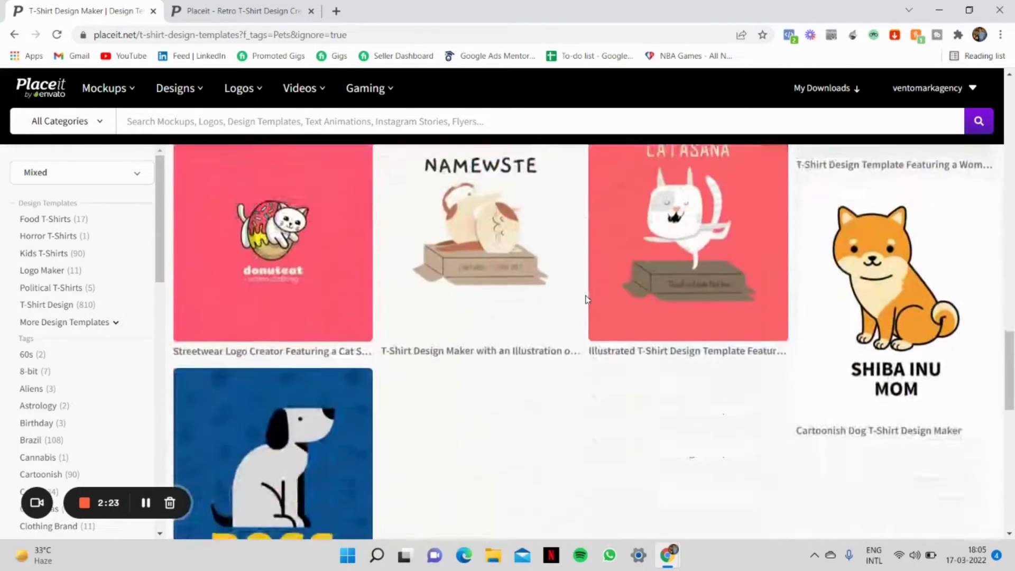
# Switch to the browser tab with the customized dog T-shirt design and review the artwork down to the presets.
pyautogui.click(216, 3)
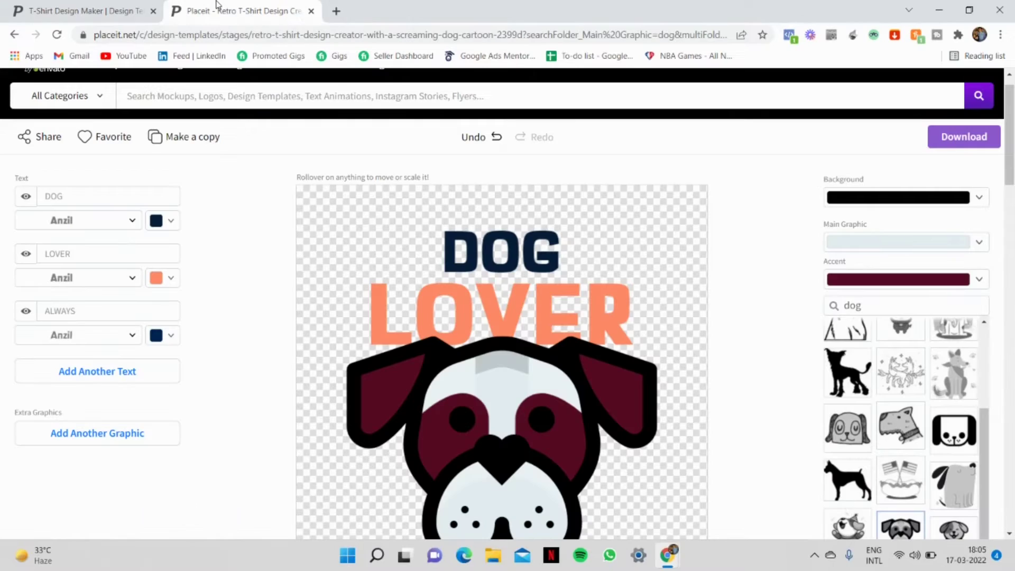
pyautogui.scroll(-5, 250, 279)
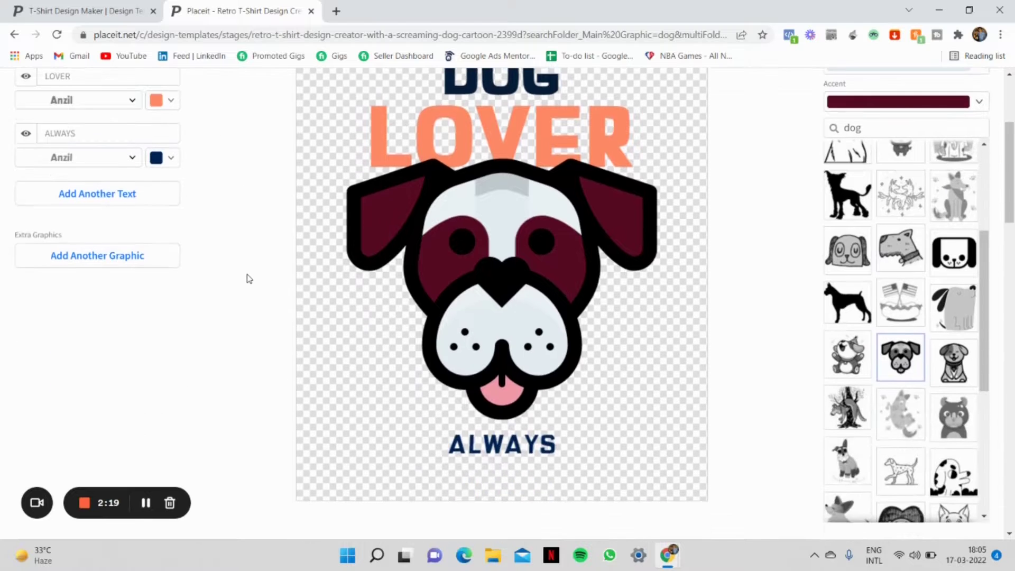
pyautogui.scroll(-2, 249, 279)
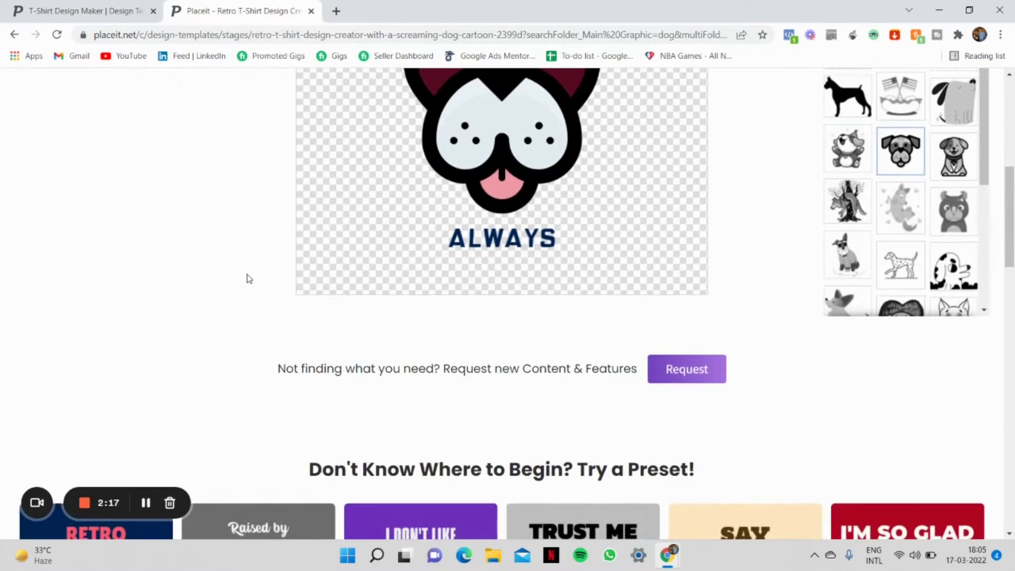
pyautogui.scroll(-4, 246, 275)
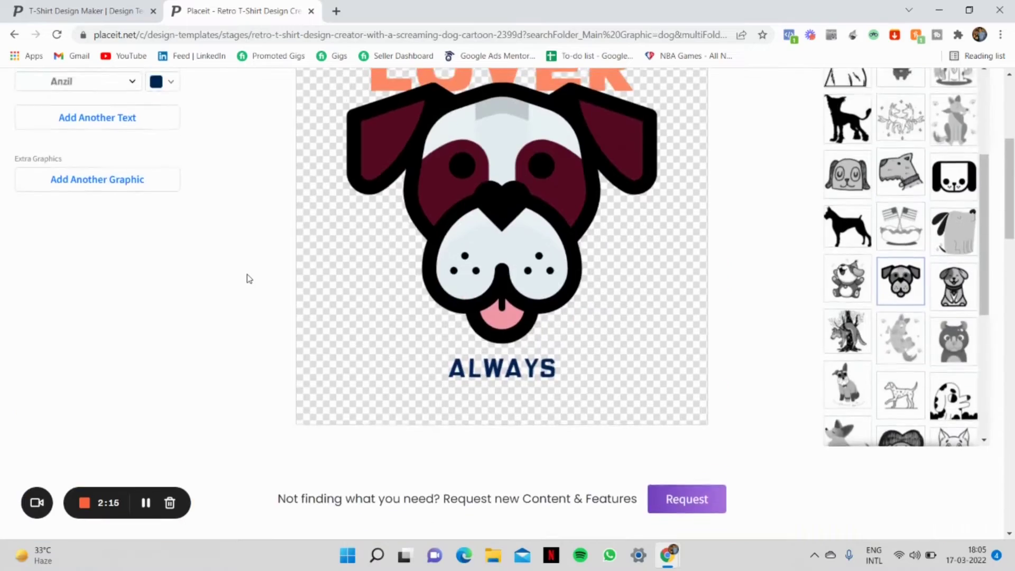
# Return to the pet T-shirt templates tab and open the License summary linked at the end of the page.
pyautogui.click(20, 6)
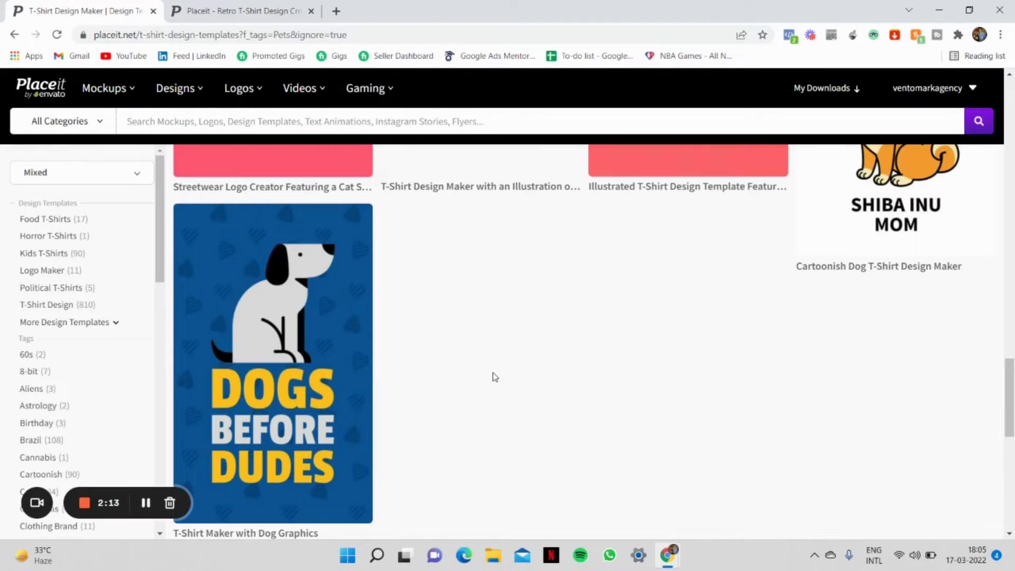
pyautogui.scroll(-10, 493, 376)
pyautogui.scroll(-1, 494, 376)
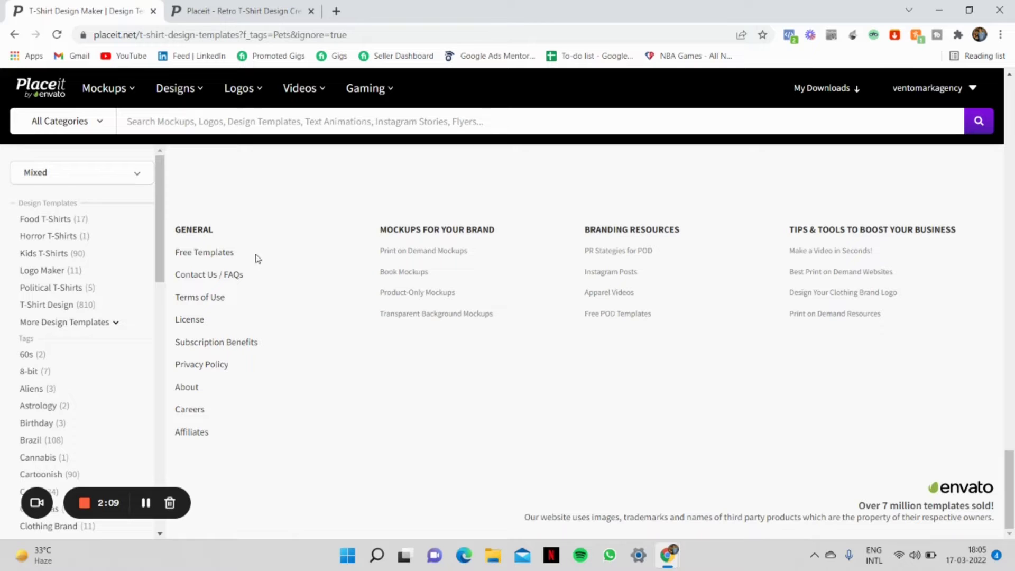
pyautogui.click(196, 318)
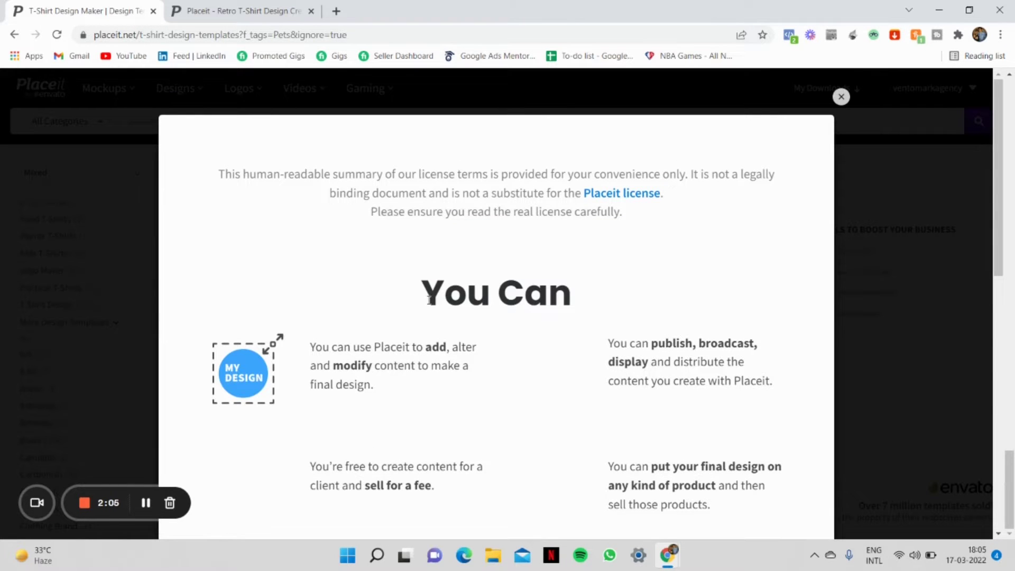
# Read the license's You Can and You Can't sections, highlight the rule on selling products with the final design, and close the summary.
pyautogui.scroll(-3, 430, 301)
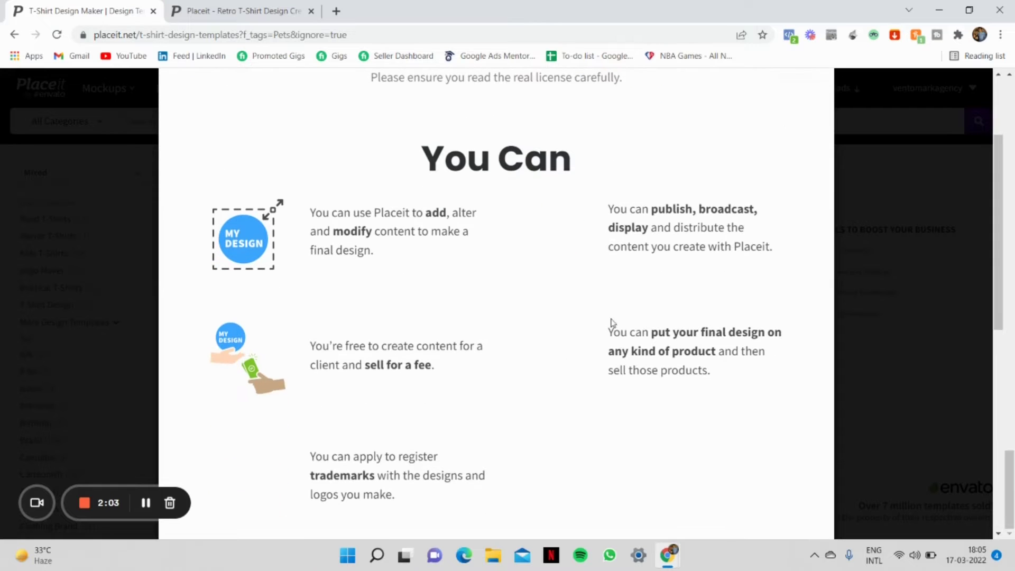
pyautogui.moveTo(609, 332); pyautogui.dragTo(722, 372)
pyautogui.click(686, 432)
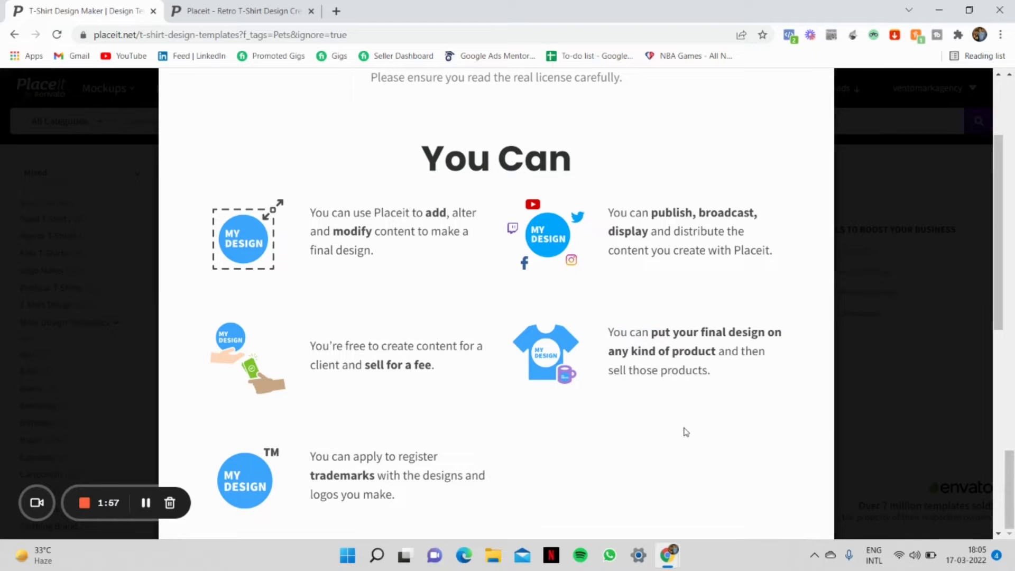
pyautogui.scroll(-8, 686, 432)
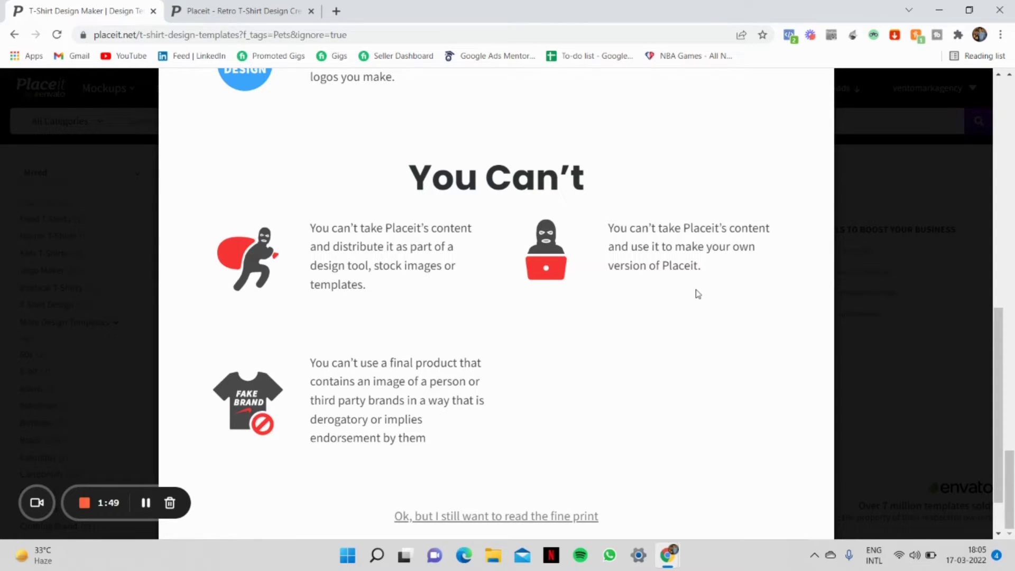
pyautogui.scroll(5, 647, 326)
pyautogui.scroll(1, 647, 326)
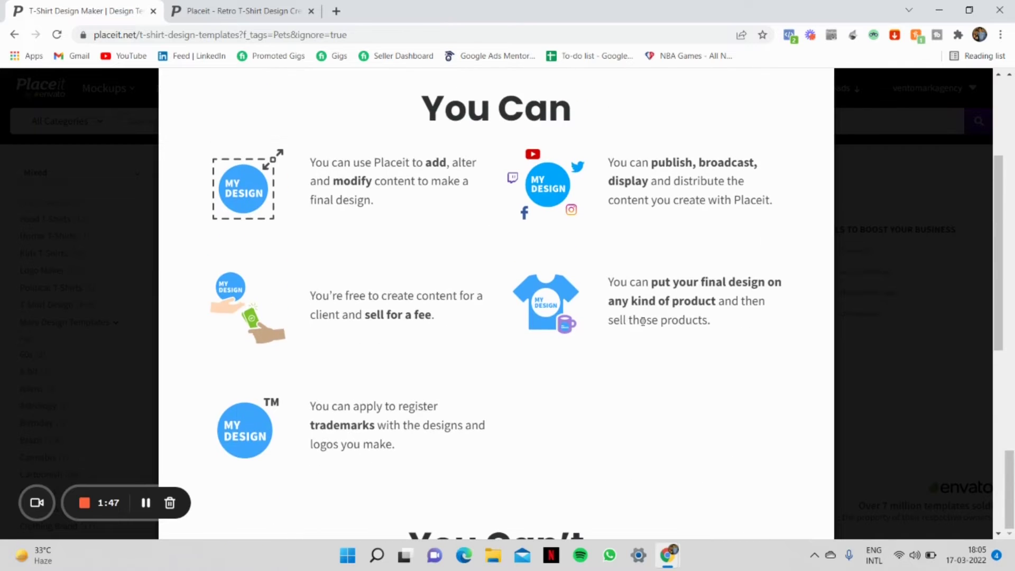
pyautogui.moveTo(616, 287); pyautogui.dragTo(704, 342)
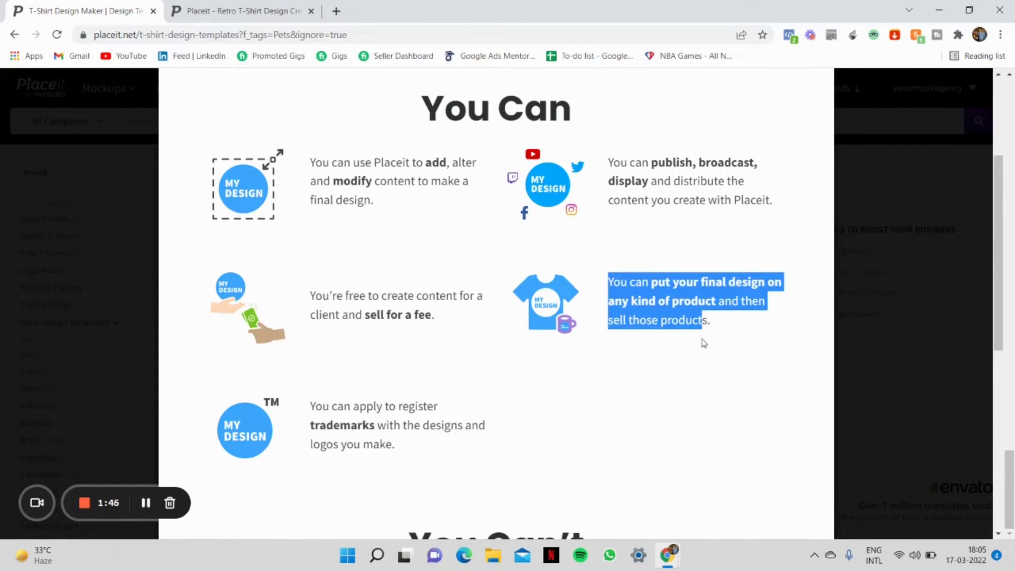
pyautogui.click(910, 365)
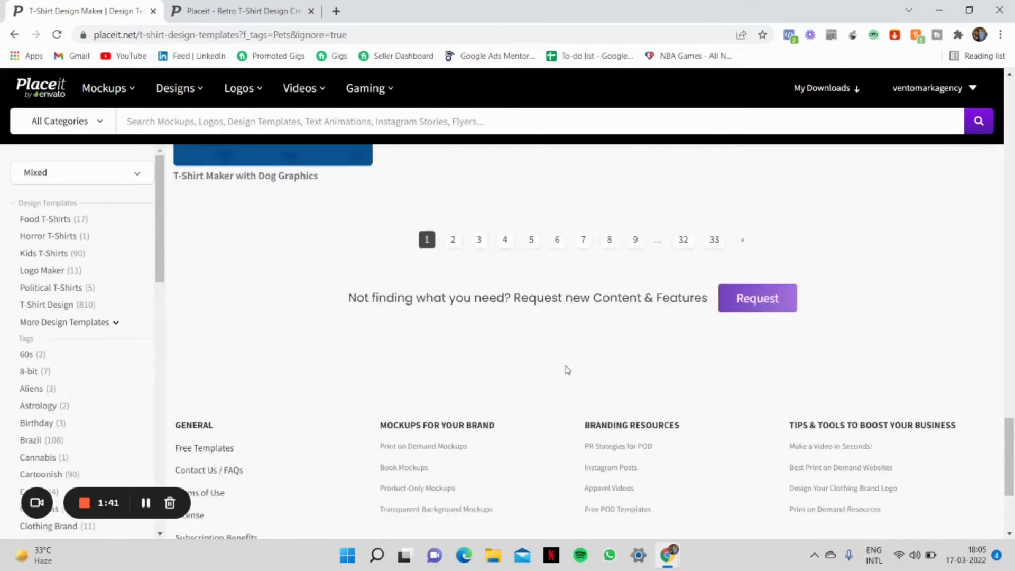
pyautogui.scroll(15, 567, 370)
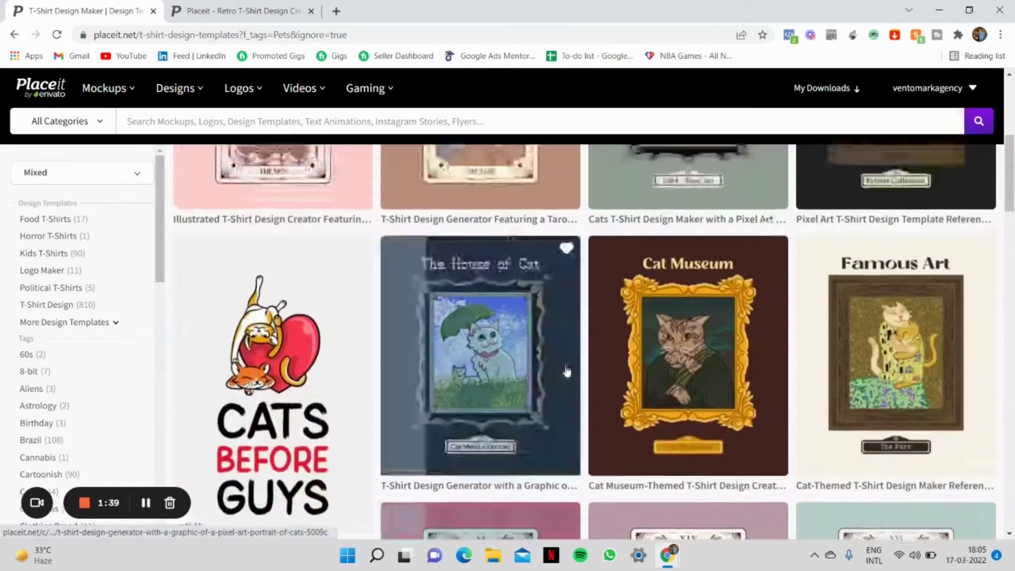
pyautogui.scroll(6, 567, 370)
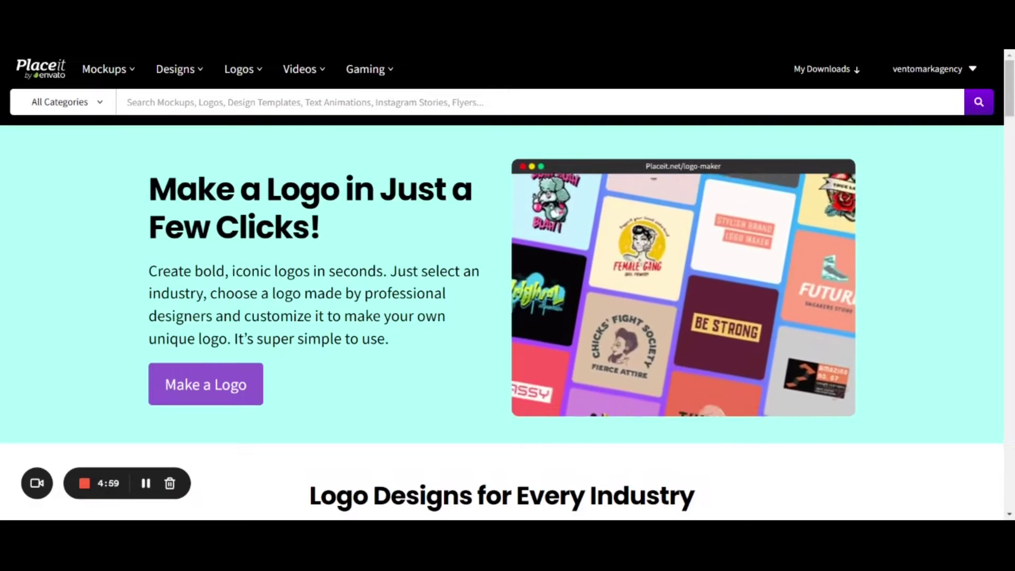
# Look over the logo maker landing page and start making a logo to open the logo template gallery.
pyautogui.moveTo(238, 77)
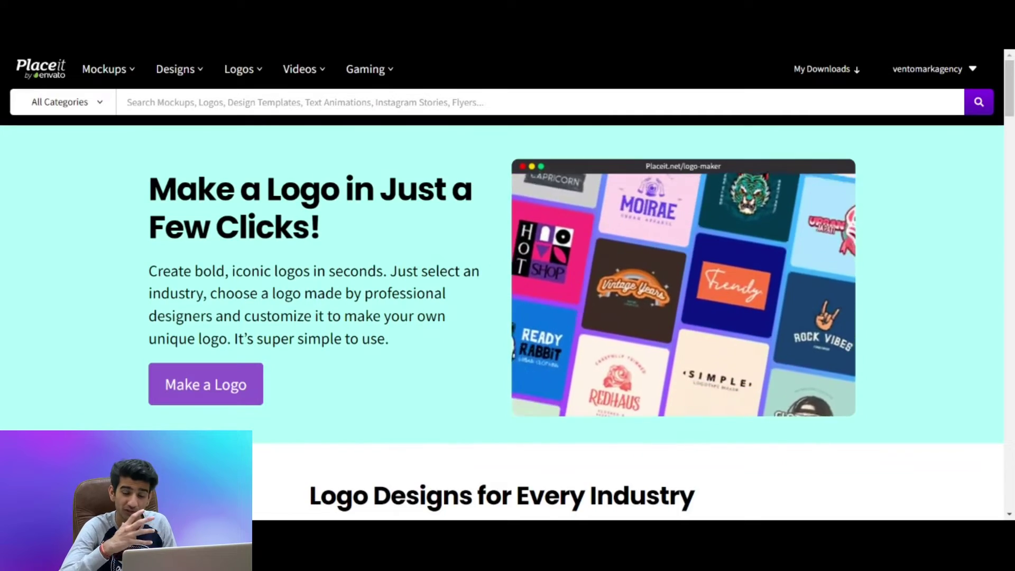
pyautogui.scroll(-5, 518, 285)
pyautogui.scroll(5, 519, 285)
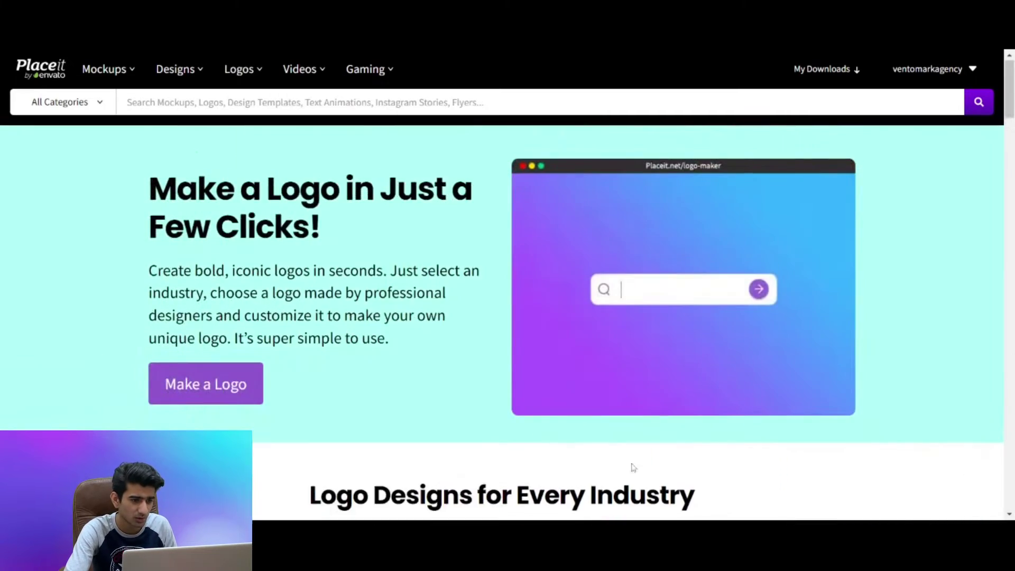
pyautogui.scroll(-8, 629, 450)
pyautogui.scroll(8, 622, 382)
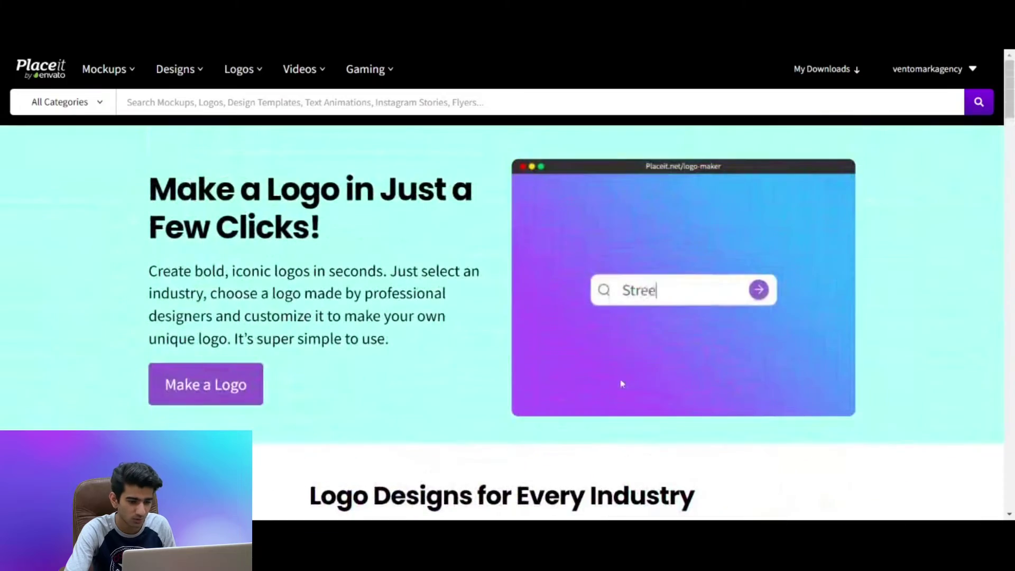
pyautogui.click(234, 390)
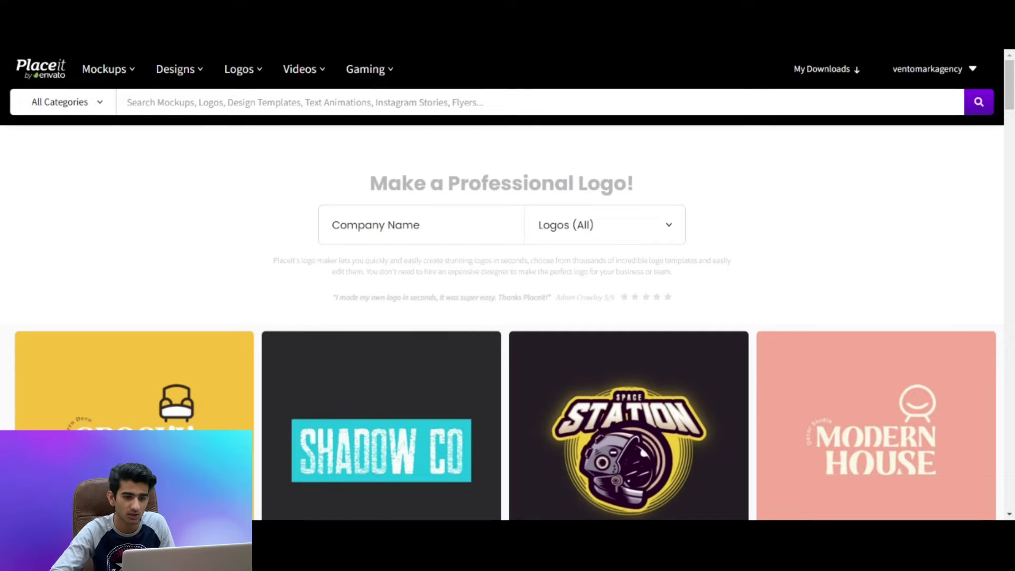
# Filter the logo templates to the Clothing Brand category and look through the resulting designs.
pyautogui.click(666, 226)
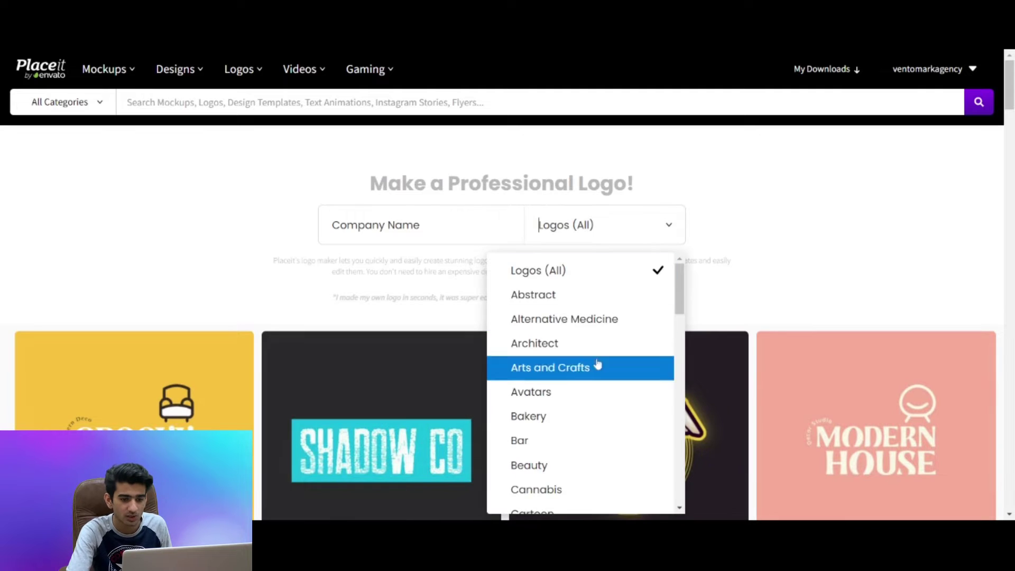
pyautogui.scroll(-2, 589, 405)
pyautogui.scroll(-2, 590, 405)
pyautogui.click(582, 419)
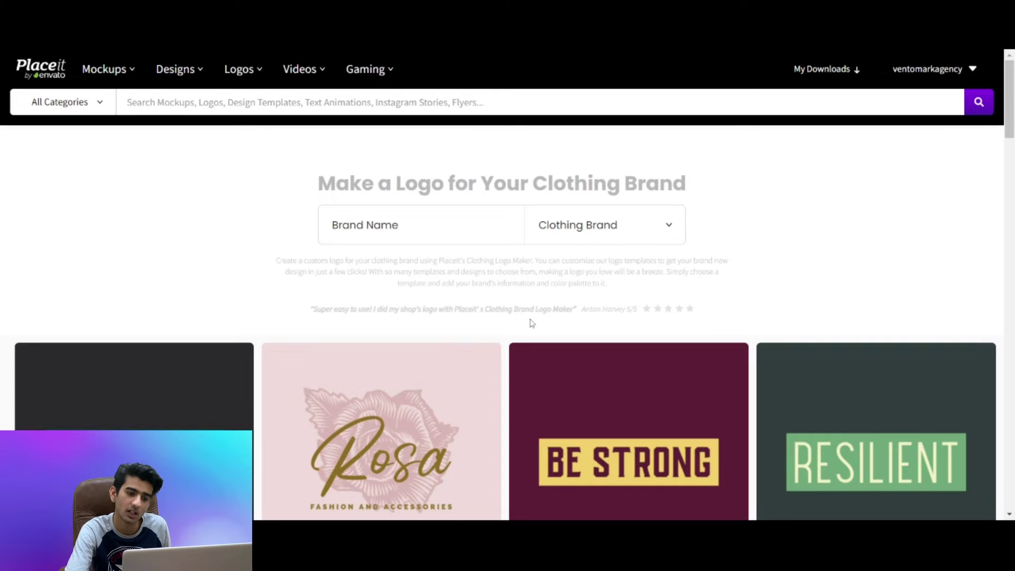
pyautogui.scroll(-15, 532, 323)
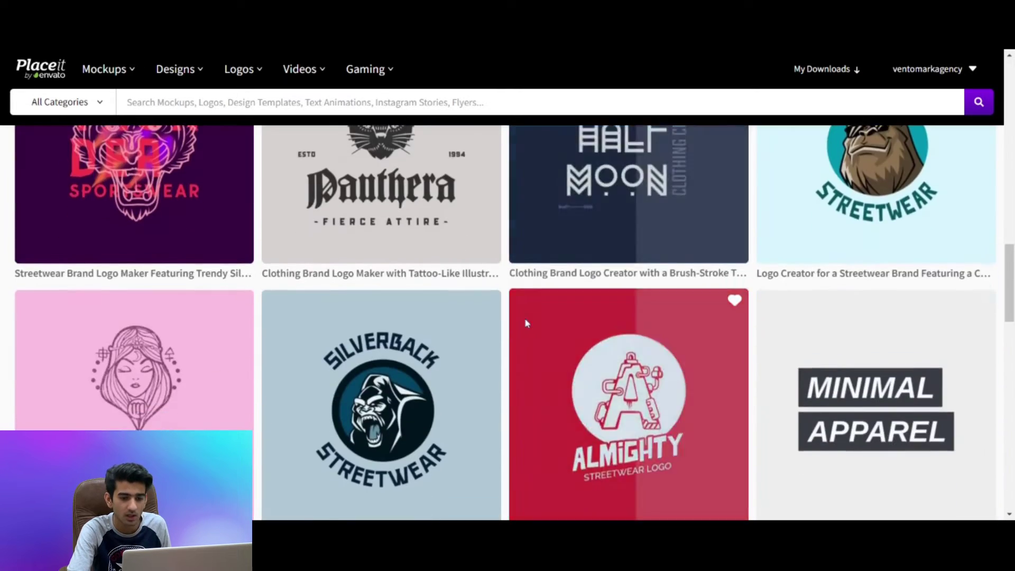
pyautogui.scroll(-8, 526, 323)
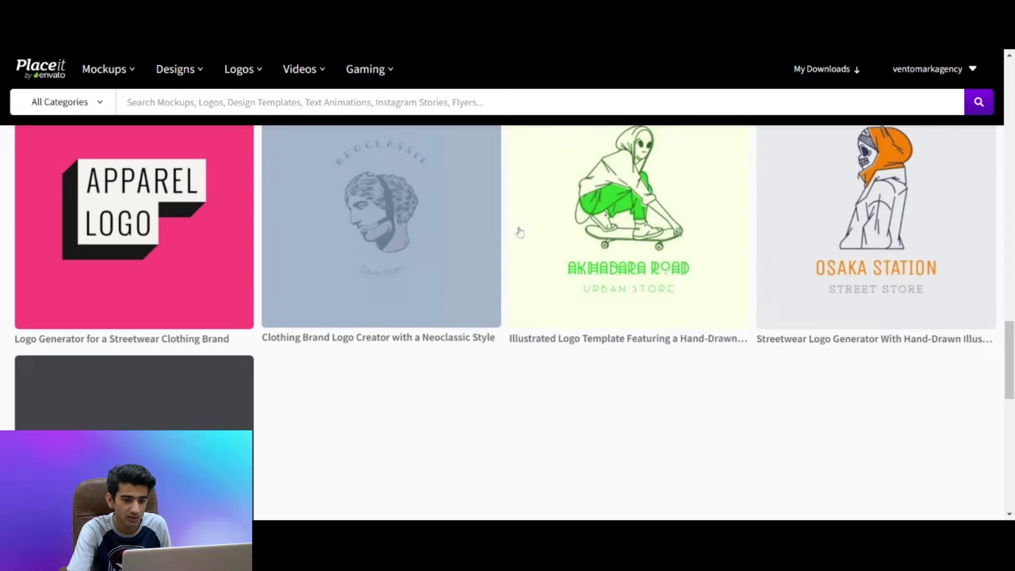
pyautogui.scroll(5, 485, 210)
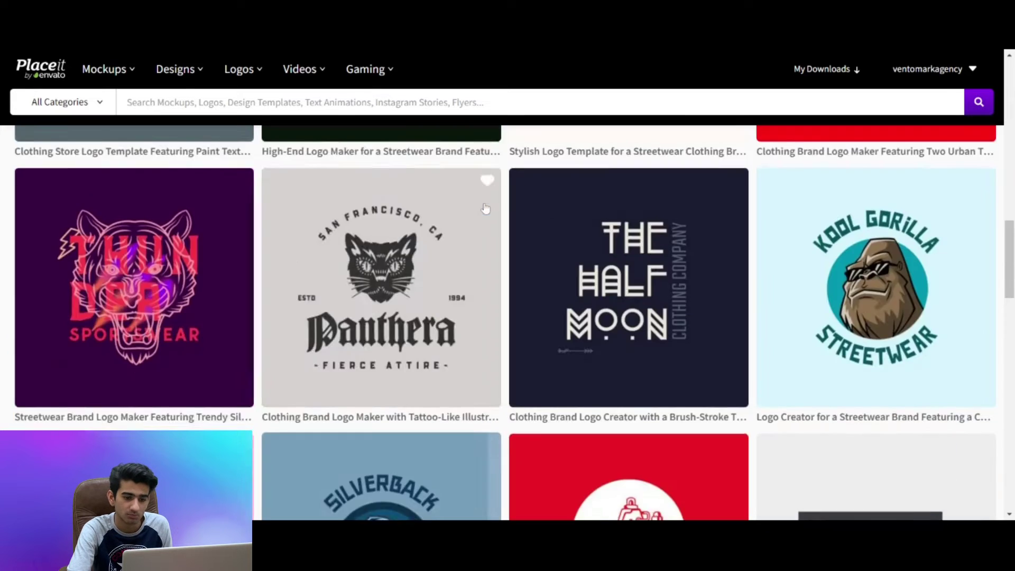
pyautogui.scroll(12, 485, 209)
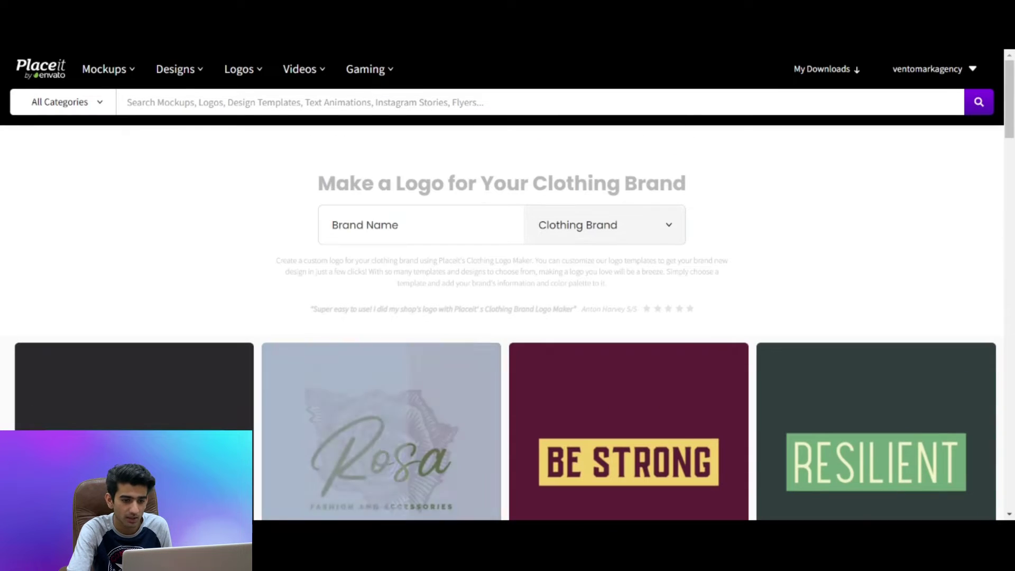
# Change the logo template category to Fitness.
pyautogui.click(597, 225)
pyautogui.scroll(-5, 589, 341)
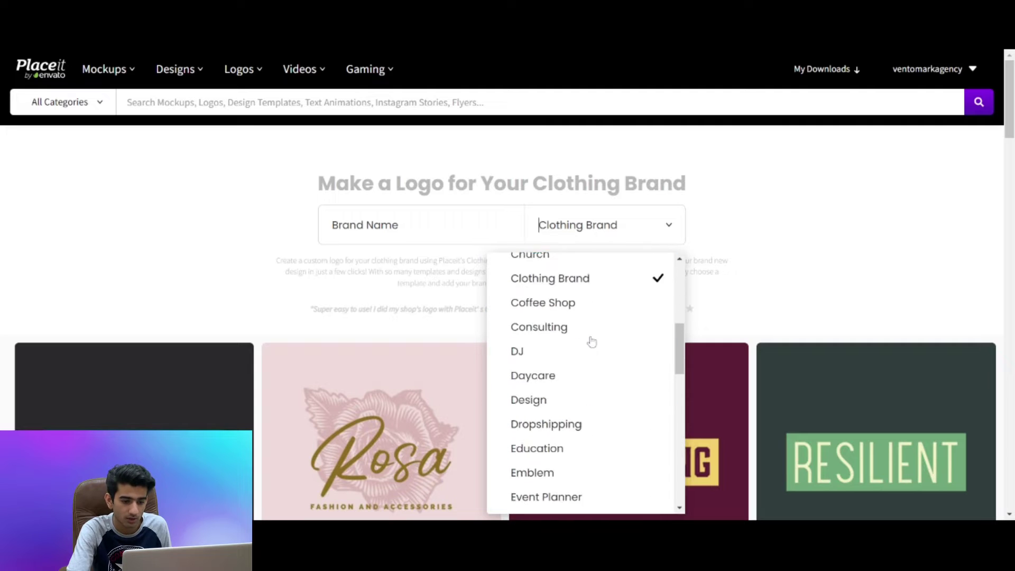
pyautogui.scroll(-5, 592, 342)
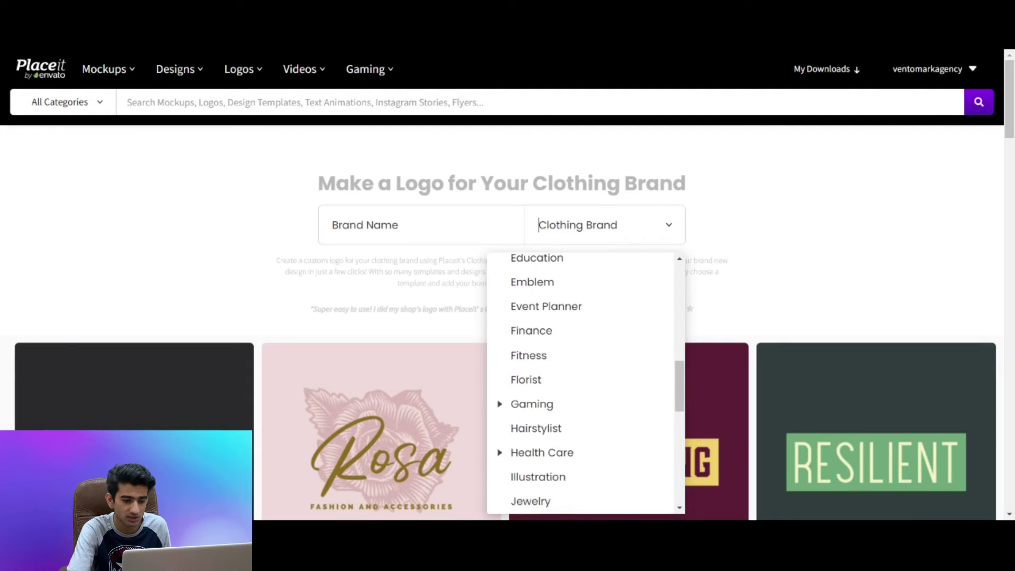
pyautogui.scroll(-1, 571, 340)
pyautogui.click(572, 340)
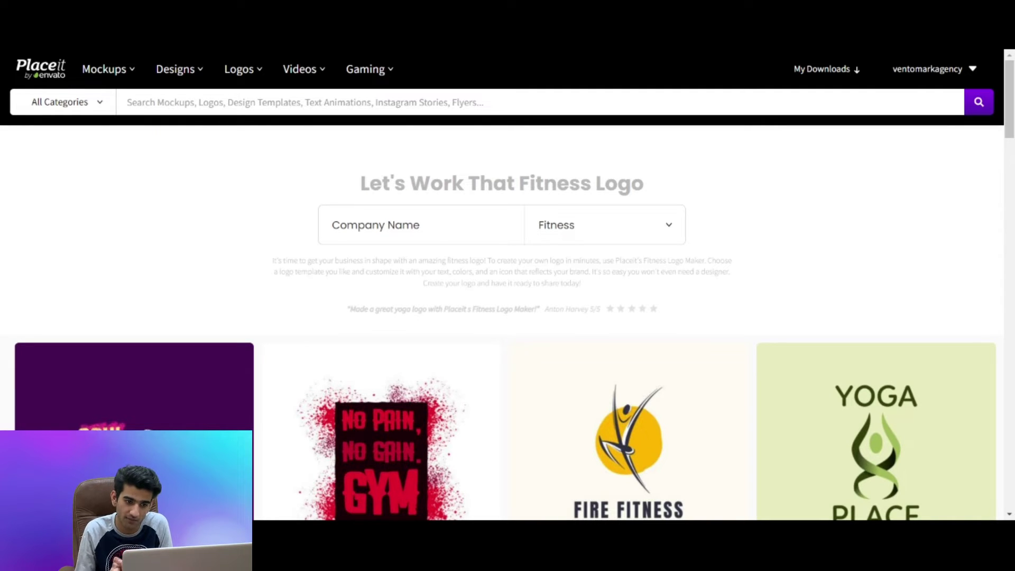
# Open the Fire Fitness logo template with the abstract energetic human illustration for editing.
pyautogui.scroll(-5, 625, 190)
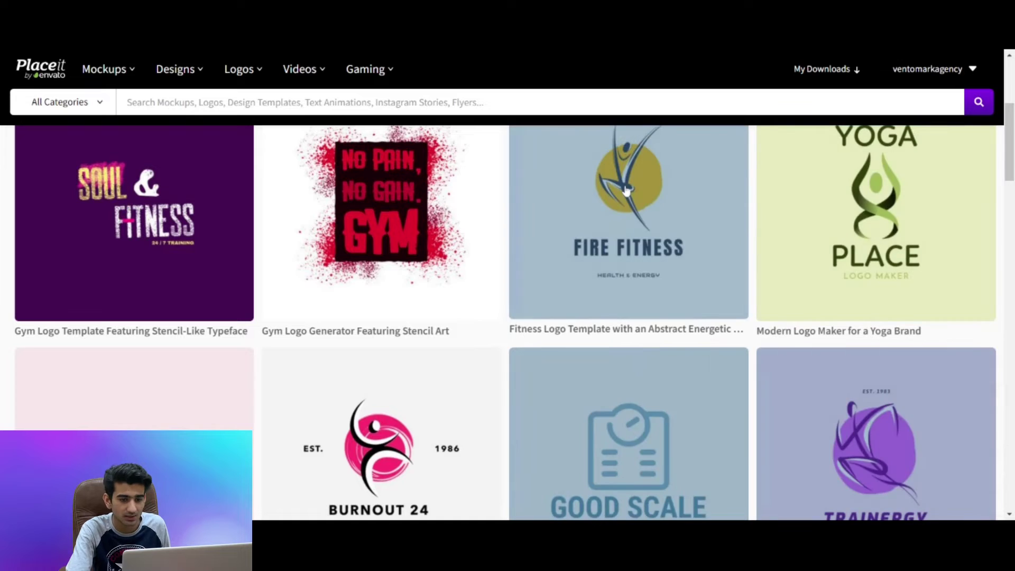
pyautogui.click(626, 190)
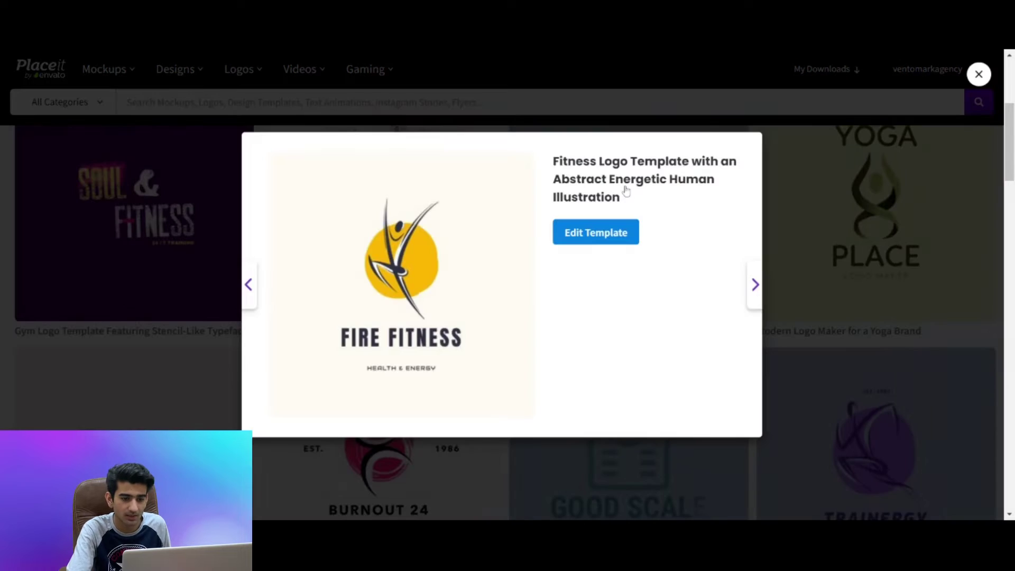
pyautogui.click(590, 239)
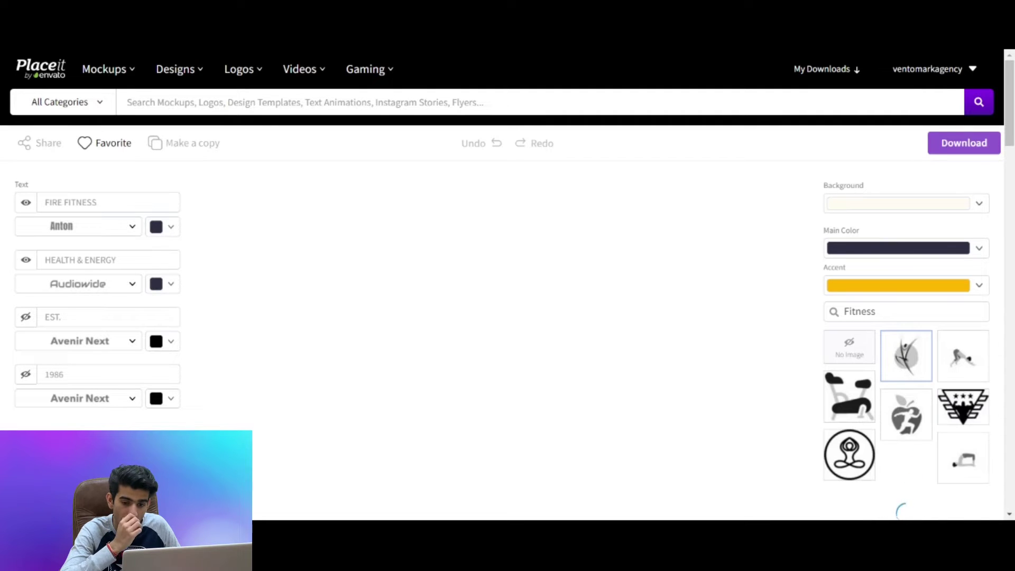
# Set the logo's main text to FitCart and its tagline to The Best Apparels.
pyautogui.scroll(-1, 507, 286)
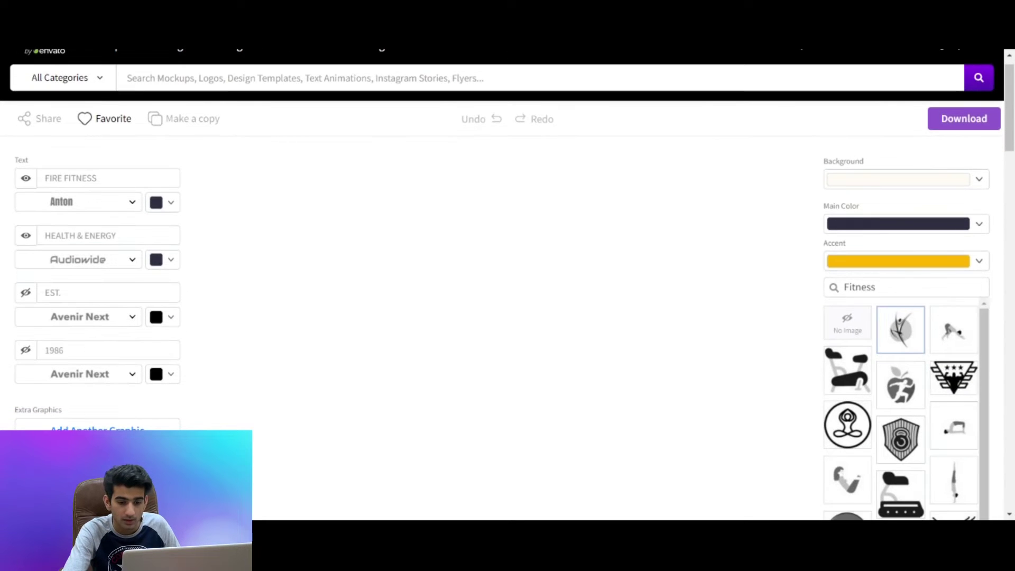
pyautogui.scroll(-3, 508, 286)
pyautogui.scroll(2, 508, 286)
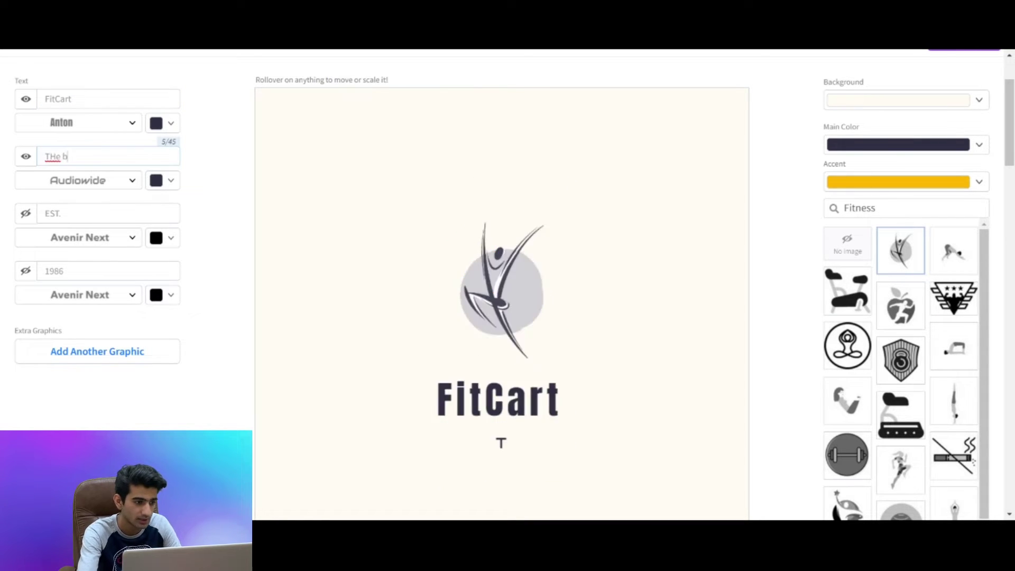
pyautogui.press('BackSpace')
pyautogui.press('BackSpace')
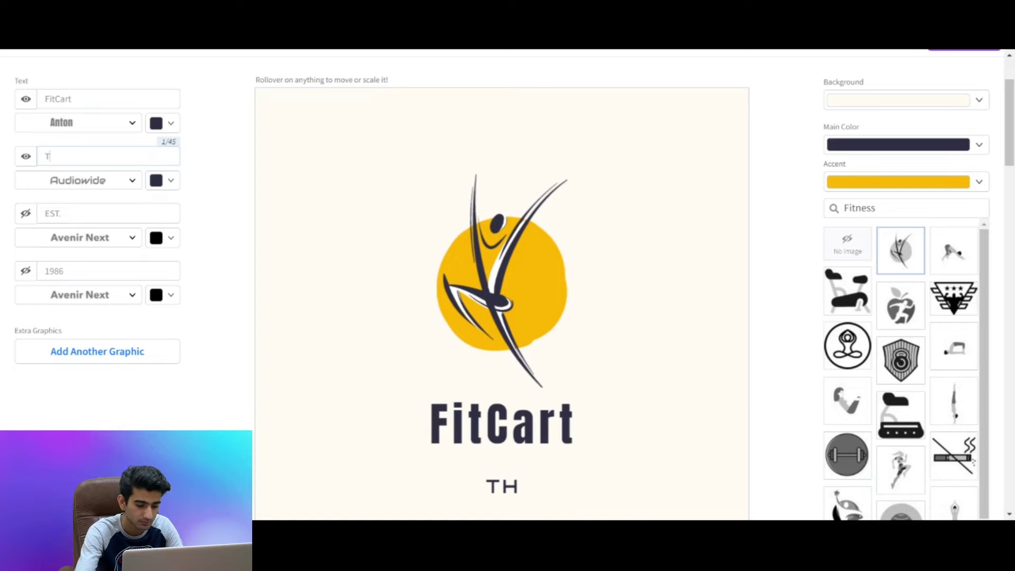
pyautogui.write('Est')
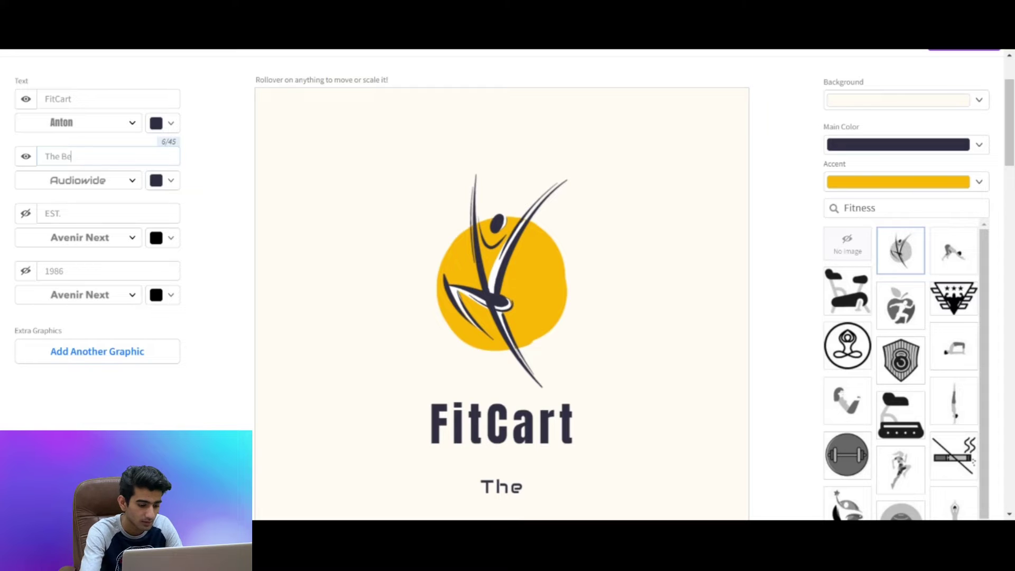
pyautogui.write('pparels')
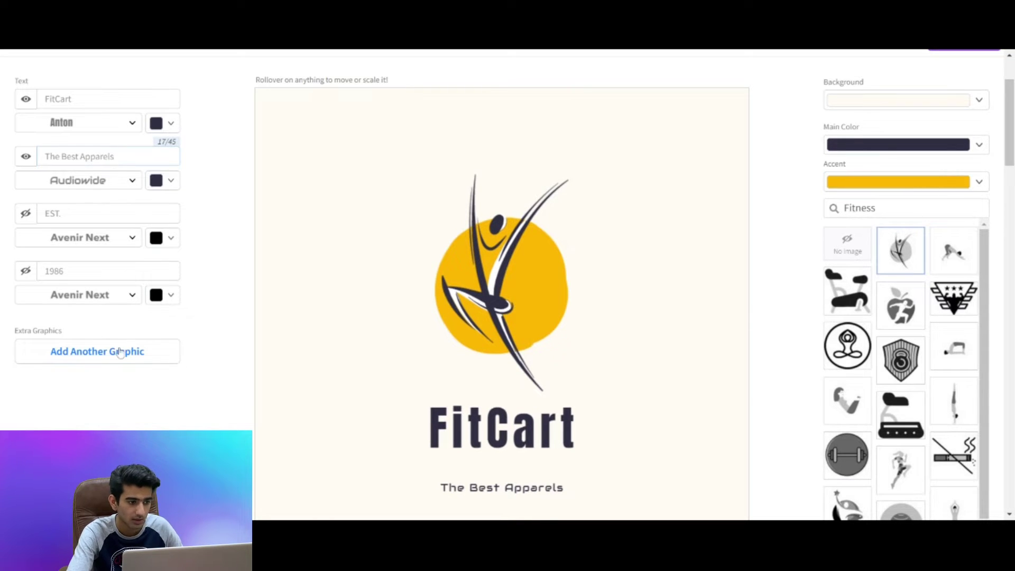
# Replace the human illustration with the barbell graphic from the Fitness graphics.
pyautogui.scroll(-1, 178, 332)
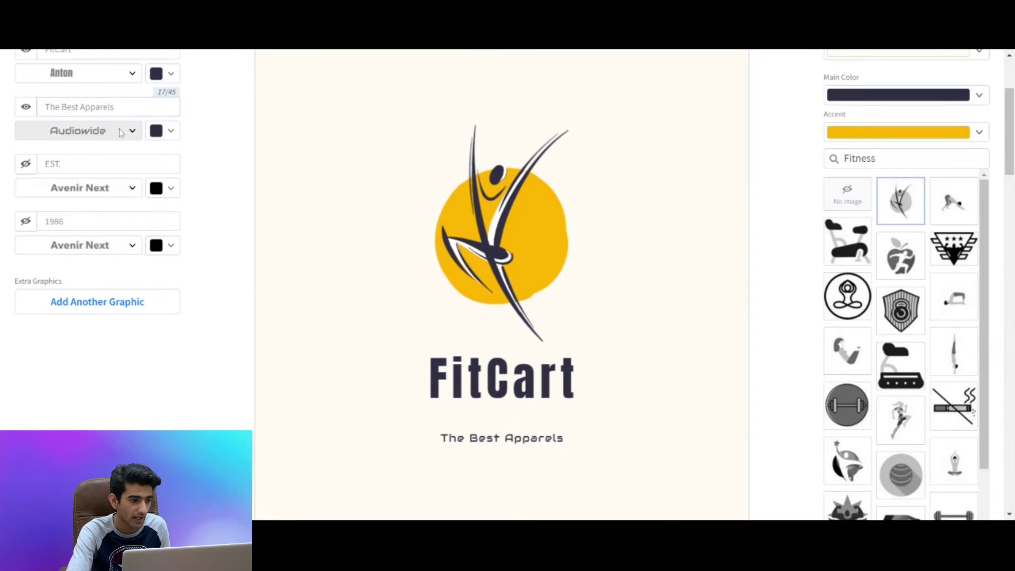
pyautogui.scroll(3, 121, 133)
pyautogui.scroll(-3, 122, 207)
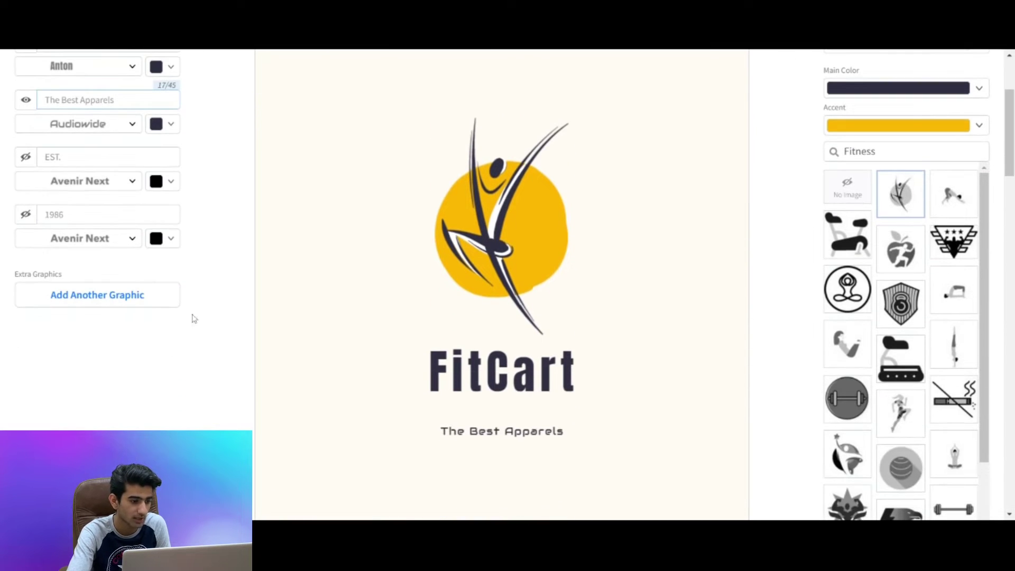
pyautogui.scroll(2, 195, 319)
pyautogui.scroll(-3, 825, 365)
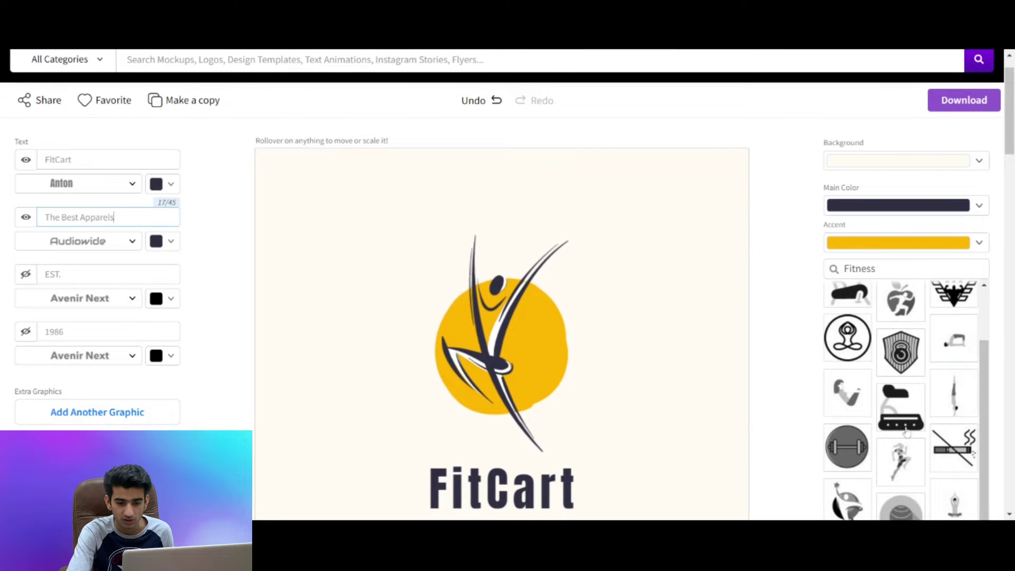
pyautogui.scroll(-2, 894, 375)
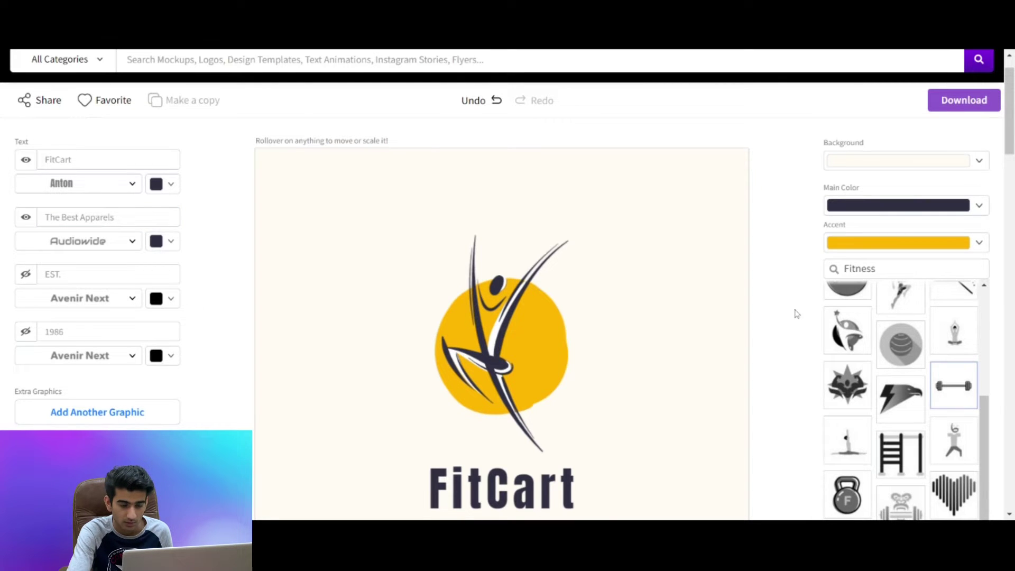
pyautogui.scroll(-2, 797, 314)
pyautogui.scroll(1, 796, 313)
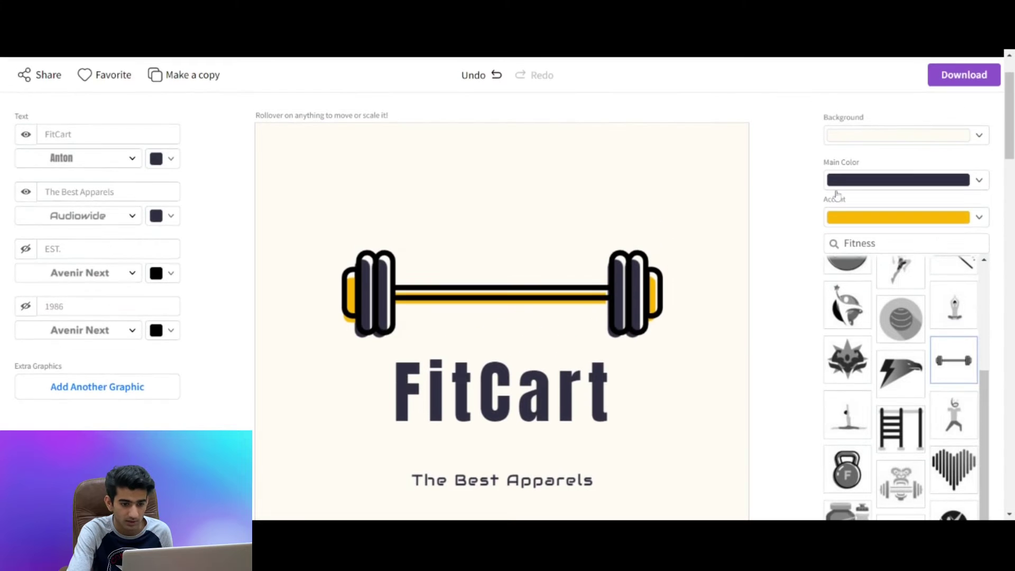
# Try a transparent background for the FitCart logo.
pyautogui.click(888, 139)
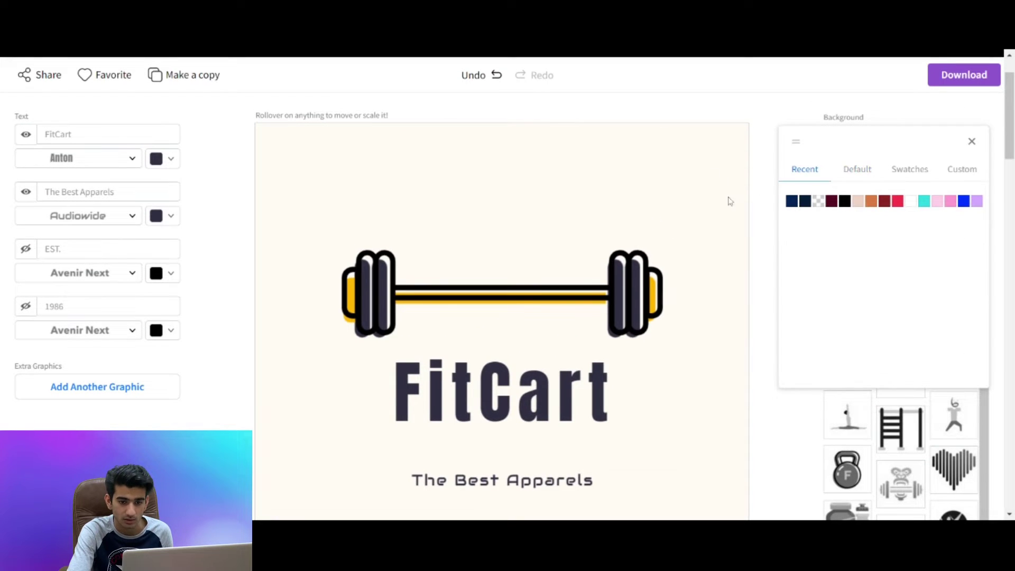
pyautogui.click(817, 206)
pyautogui.click(769, 258)
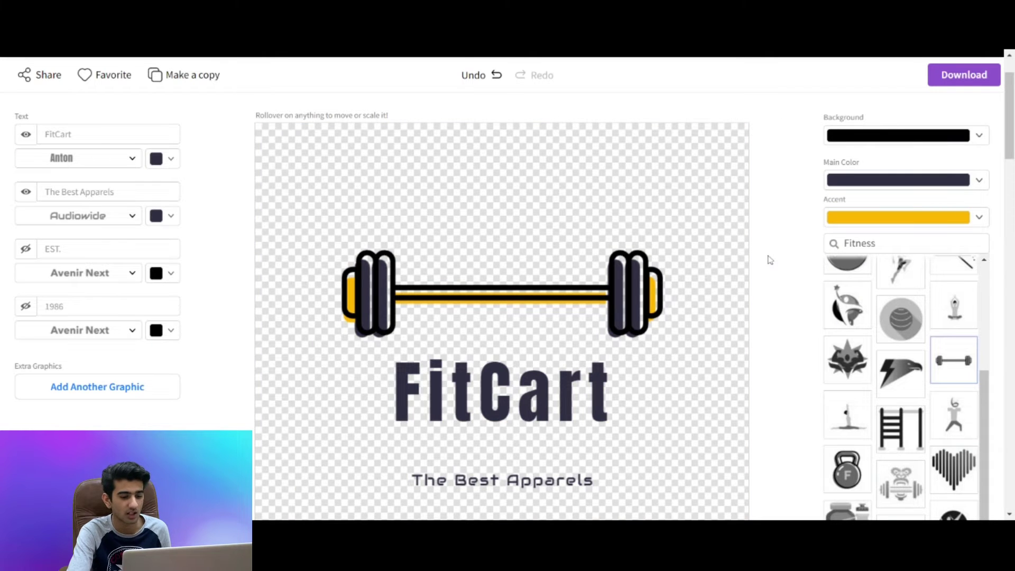
# Restore the logo's cream background and show the hidden EST. and 1986 texts on either side of the barbell.
pyautogui.scroll(2, 770, 260)
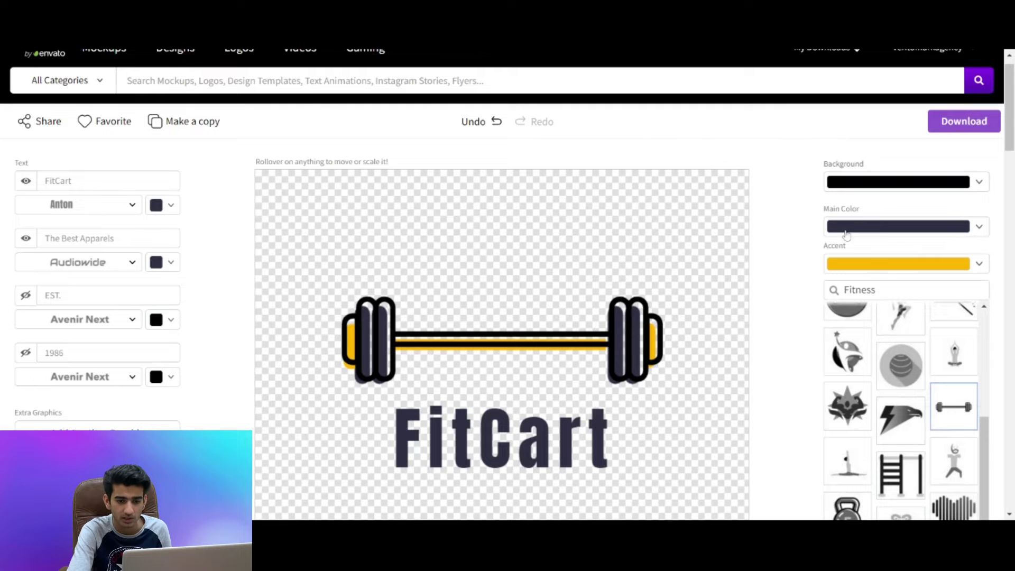
pyautogui.scroll(-4, 809, 369)
pyautogui.scroll(3, 817, 340)
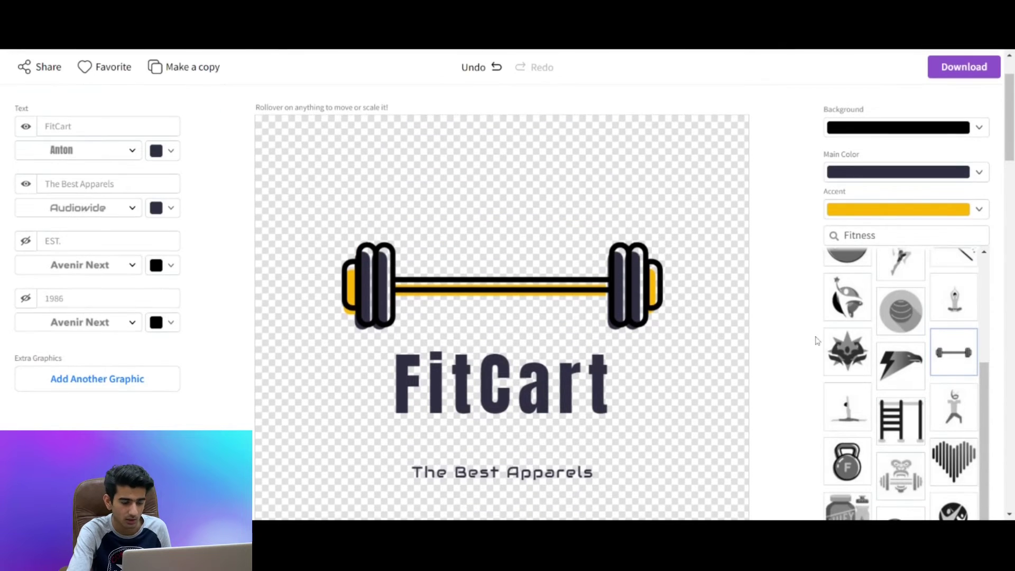
pyautogui.scroll(-1, 817, 340)
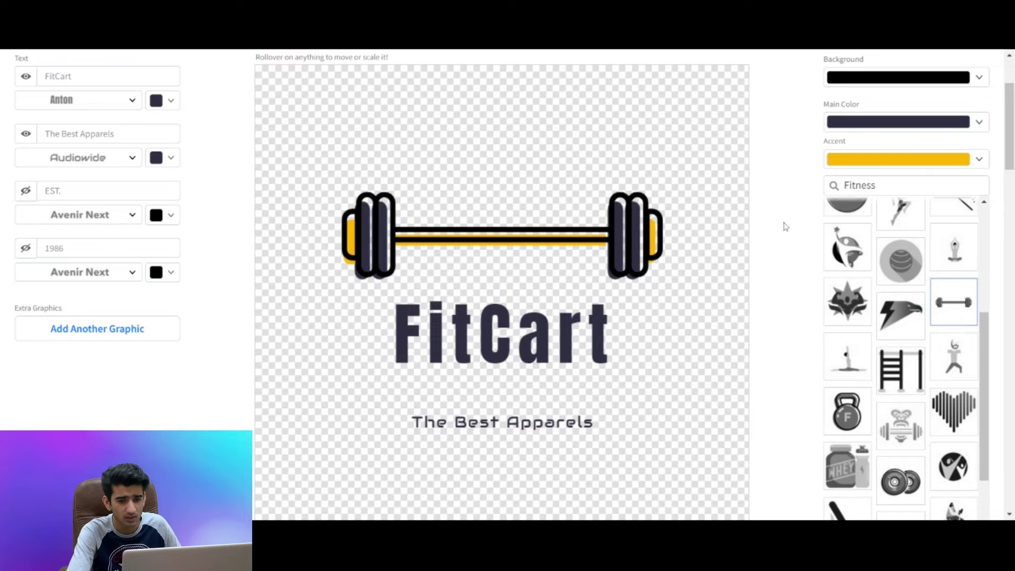
pyautogui.scroll(3, 785, 226)
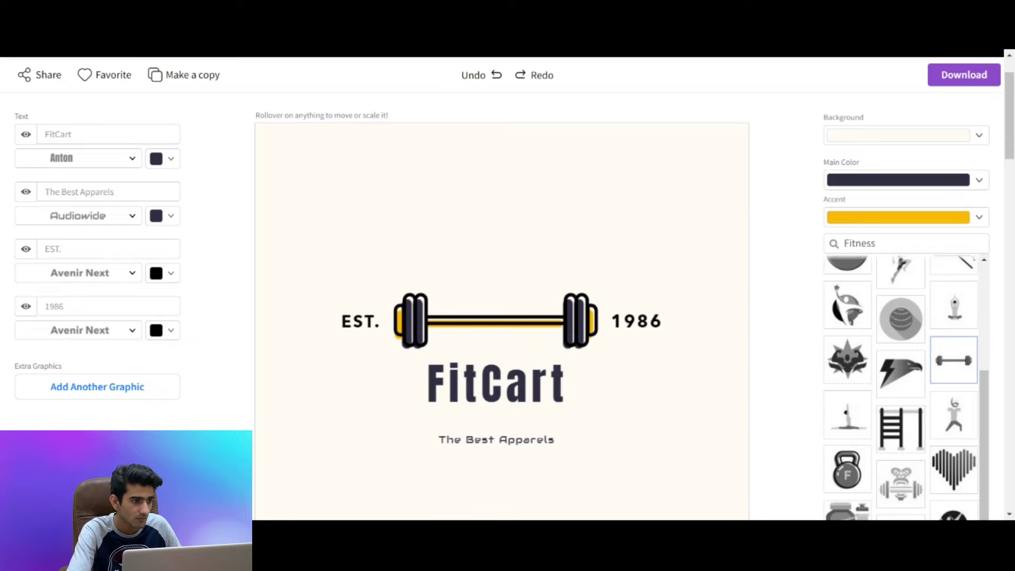
pyautogui.scroll(2, 416, 85)
# Return to the logo maker landing page and look through the logo industry categories, including Food & Events, Healthcare and Lifestyle & Fitness.
pyautogui.moveTo(237, 74)
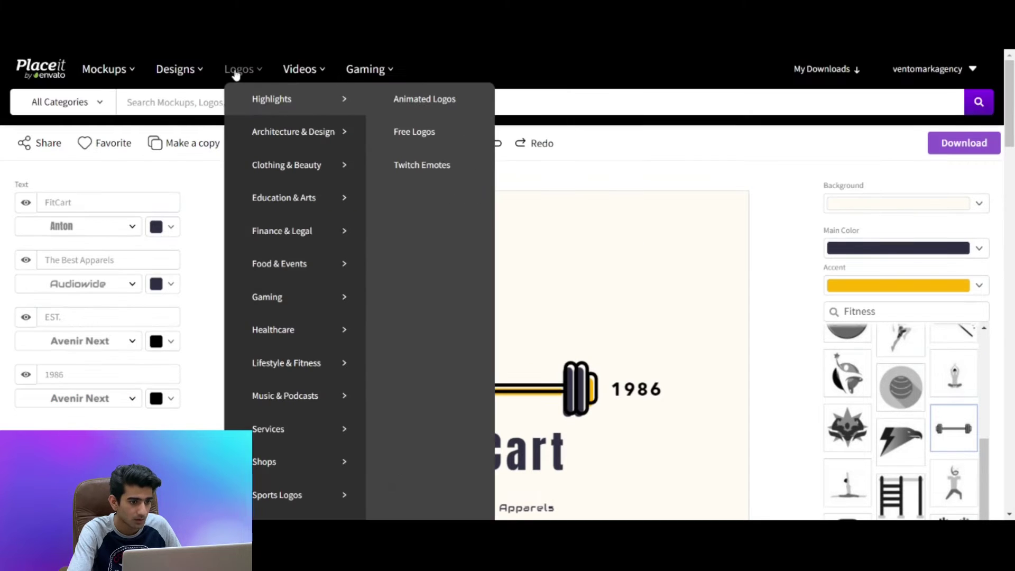
pyautogui.click(236, 74)
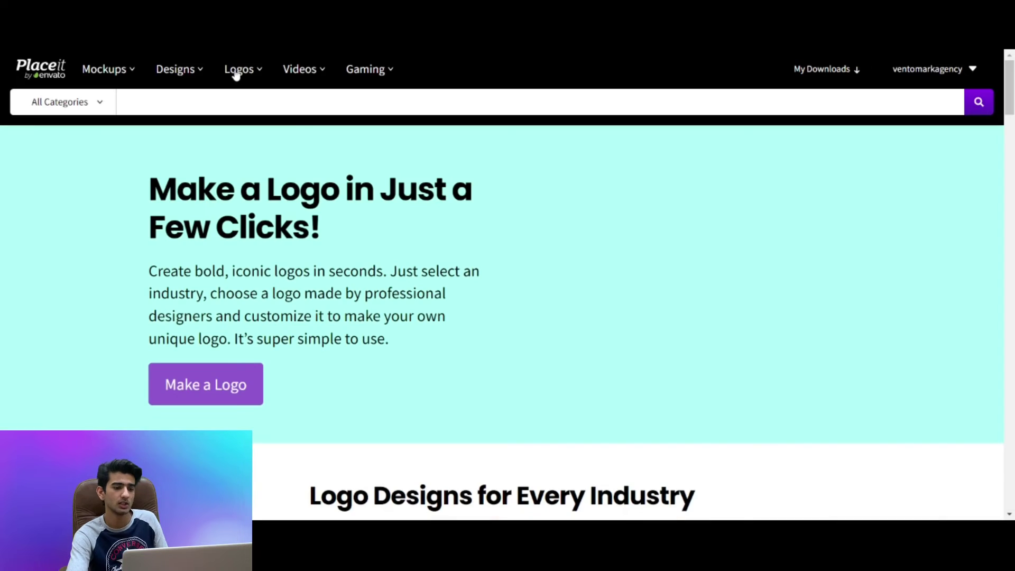
pyautogui.moveTo(245, 77)
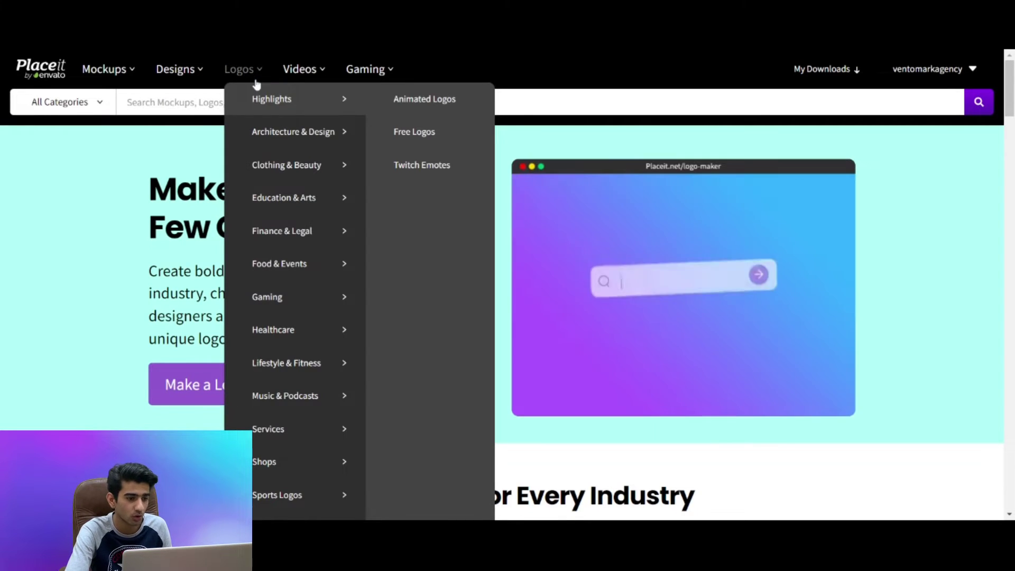
pyautogui.moveTo(291, 377)
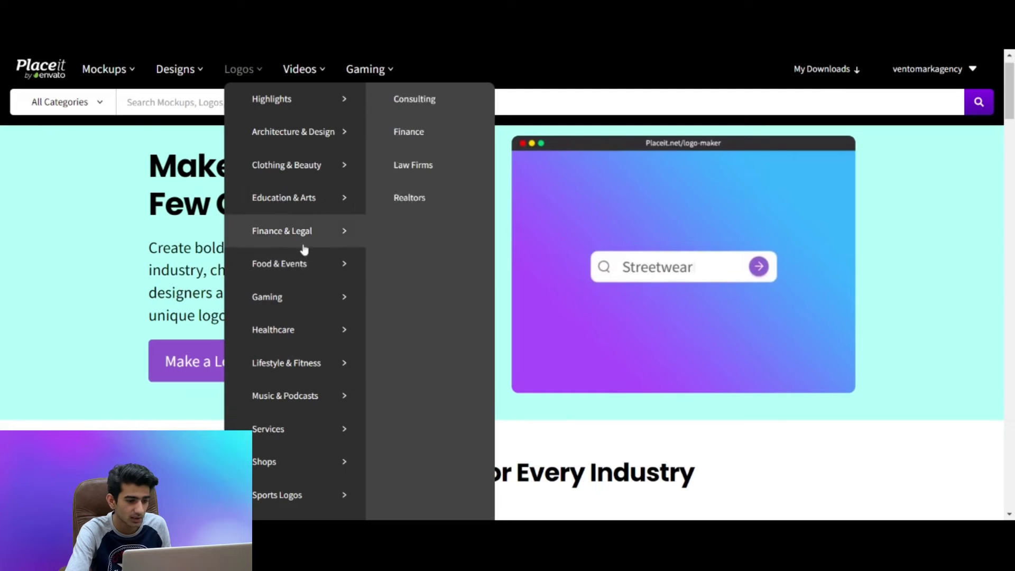
pyautogui.moveTo(317, 462)
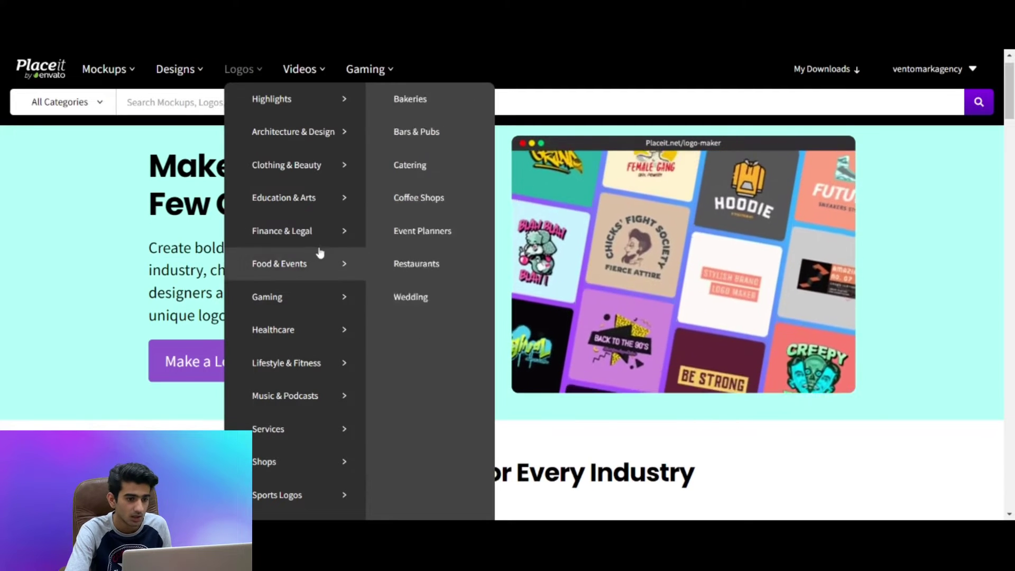
pyautogui.moveTo(327, 327)
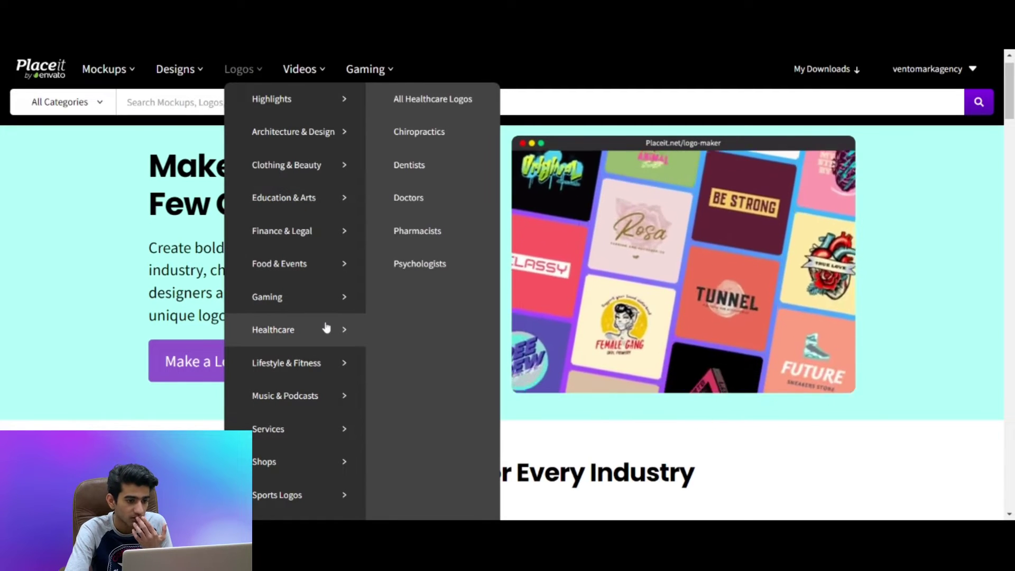
pyautogui.moveTo(327, 365)
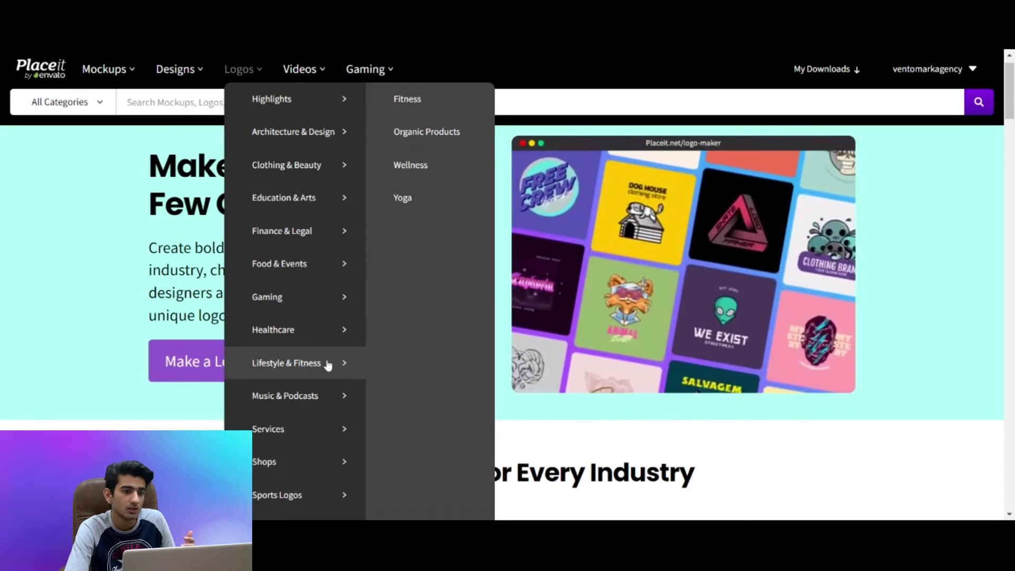
# Look through the logo maker landing page, from the industry logo designs down to the branding articles and customer reviews.
pyautogui.scroll(-2, 649, 317)
pyautogui.scroll(-4, 648, 317)
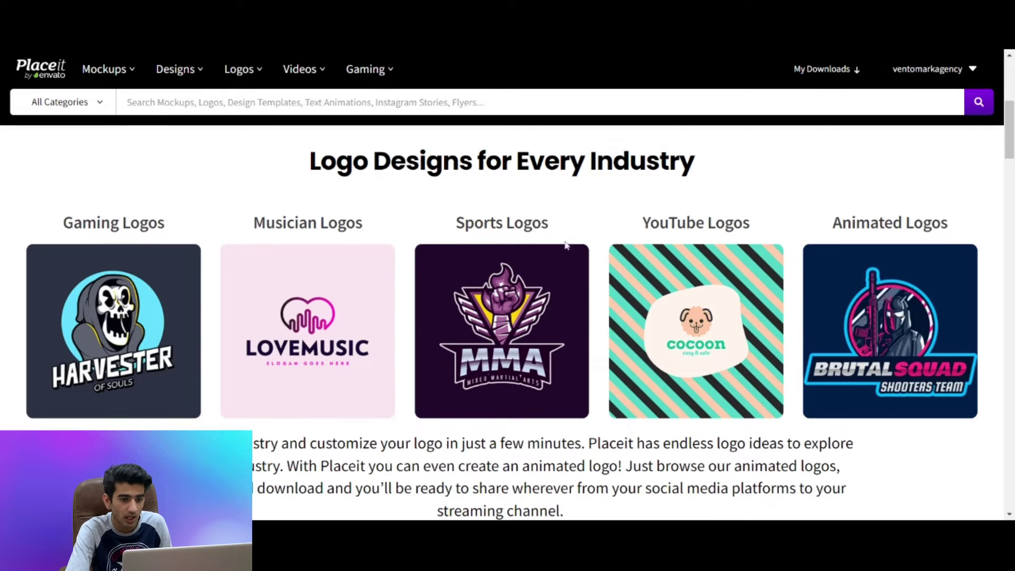
pyautogui.scroll(-10, 824, 201)
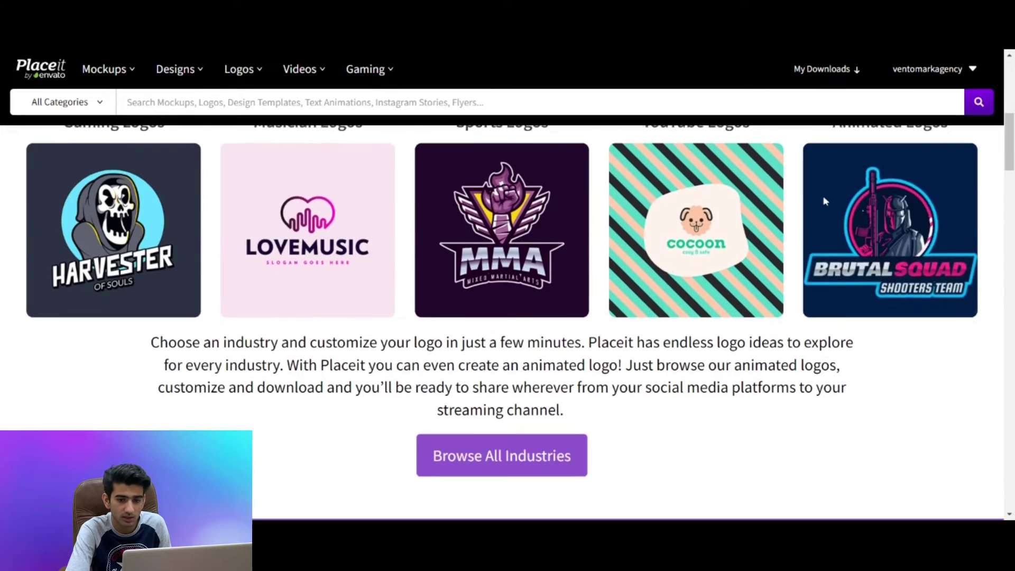
pyautogui.scroll(-7, 824, 202)
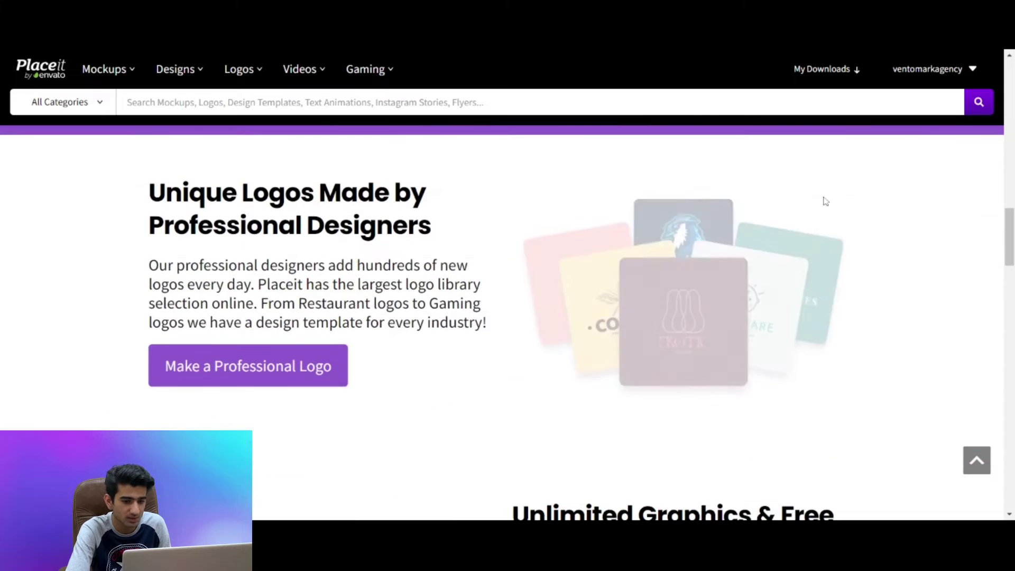
pyautogui.scroll(-15, 824, 201)
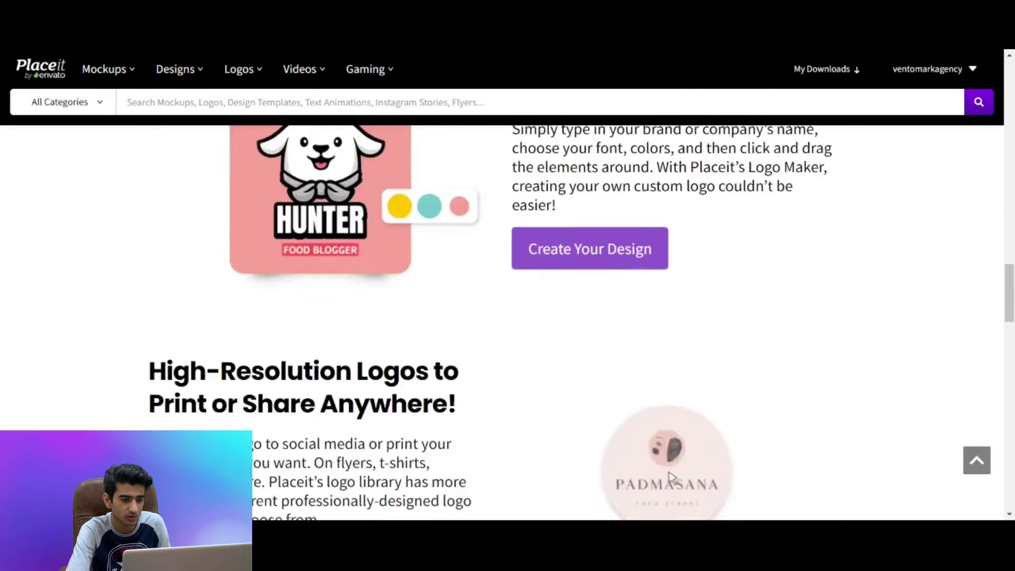
pyautogui.scroll(-3, 508, 323)
pyautogui.scroll(-6, 507, 323)
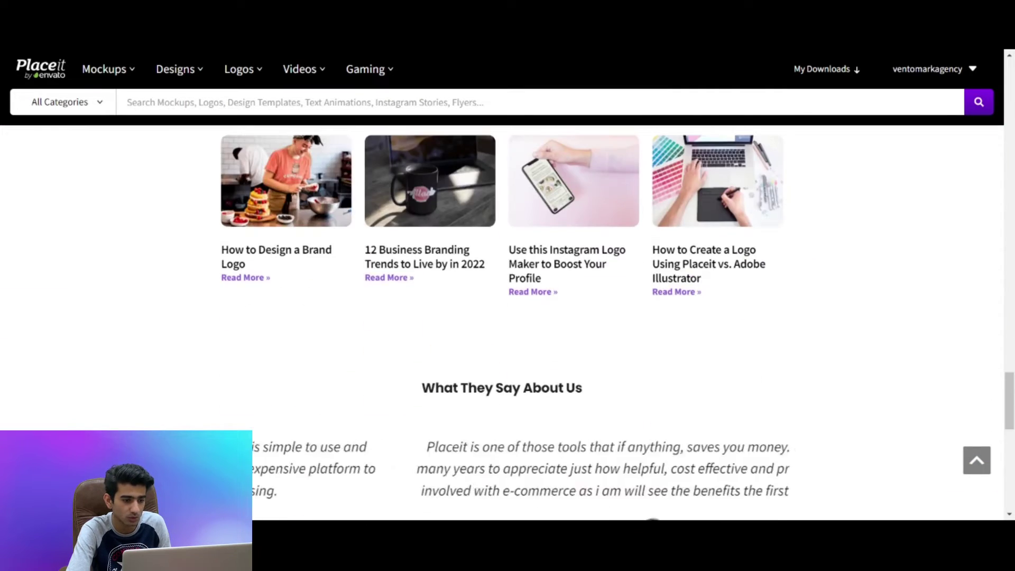
pyautogui.scroll(-3, 507, 322)
pyautogui.scroll(15, 507, 323)
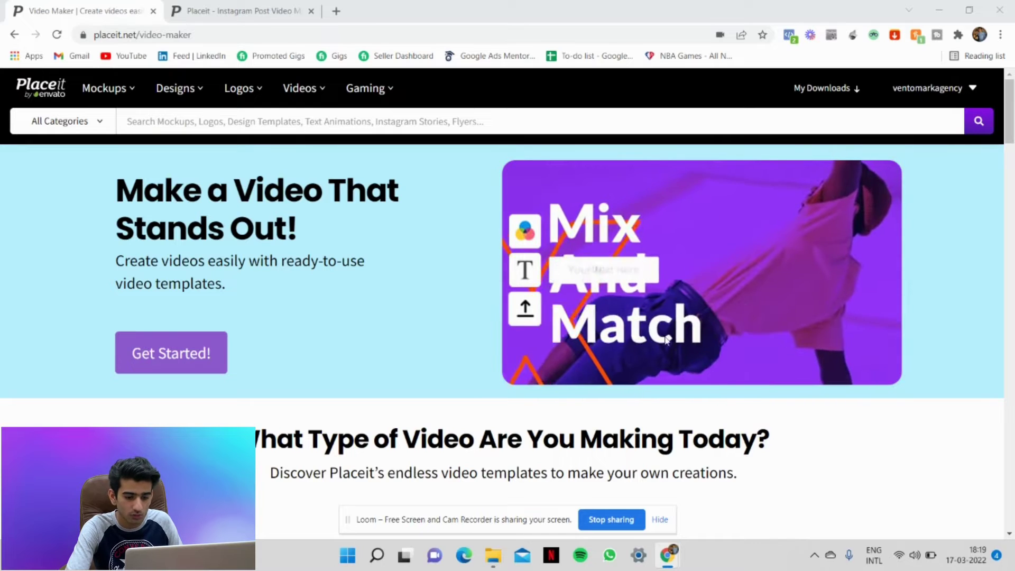
# Hide the screen-sharing notice and look over the video types on the video maker page, such as Instagram Stories and Promo Videos.
pyautogui.click(659, 519)
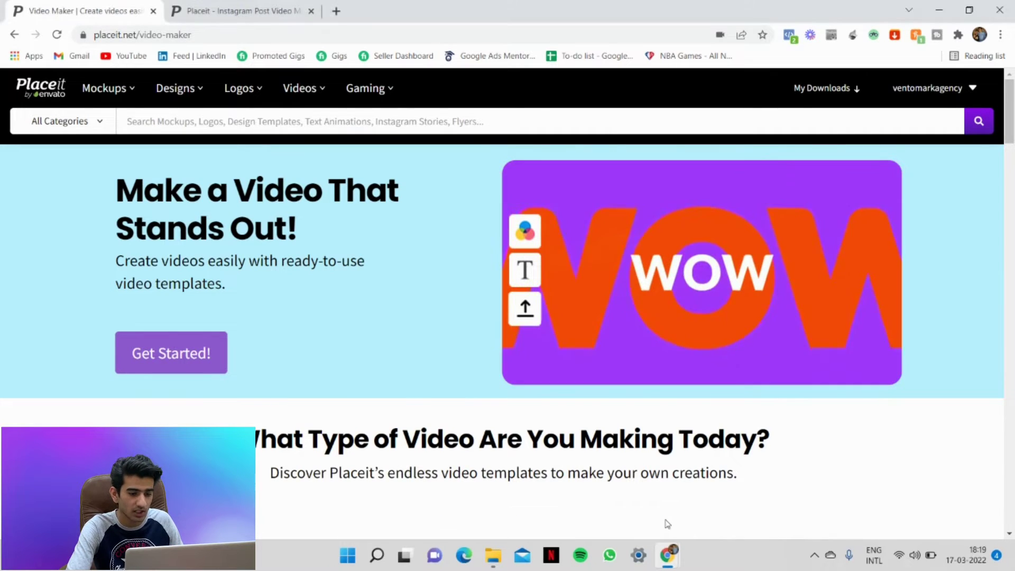
pyautogui.scroll(-1, 431, 343)
pyautogui.scroll(-5, 431, 343)
pyautogui.scroll(1, 431, 343)
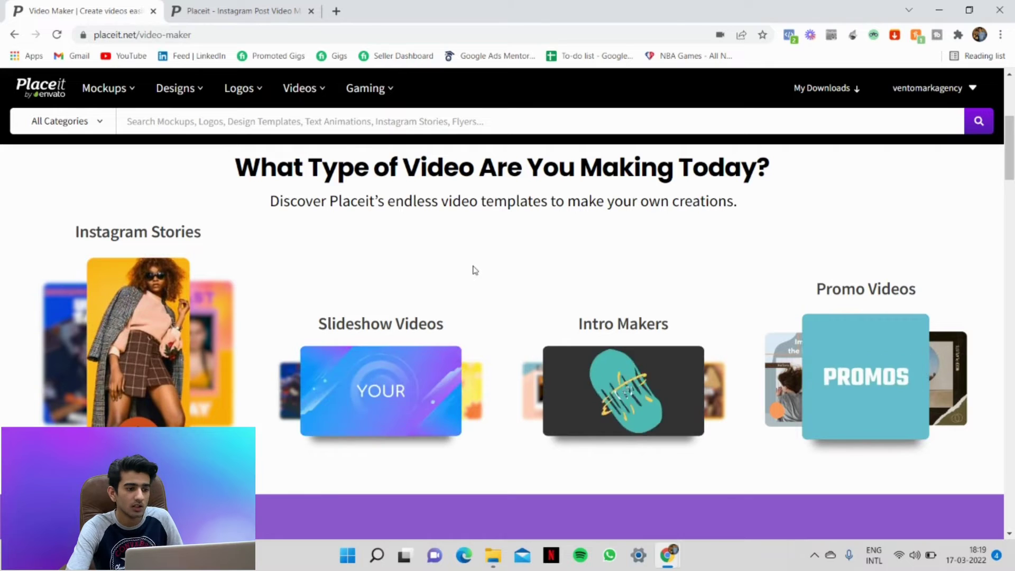
pyautogui.scroll(5, 474, 270)
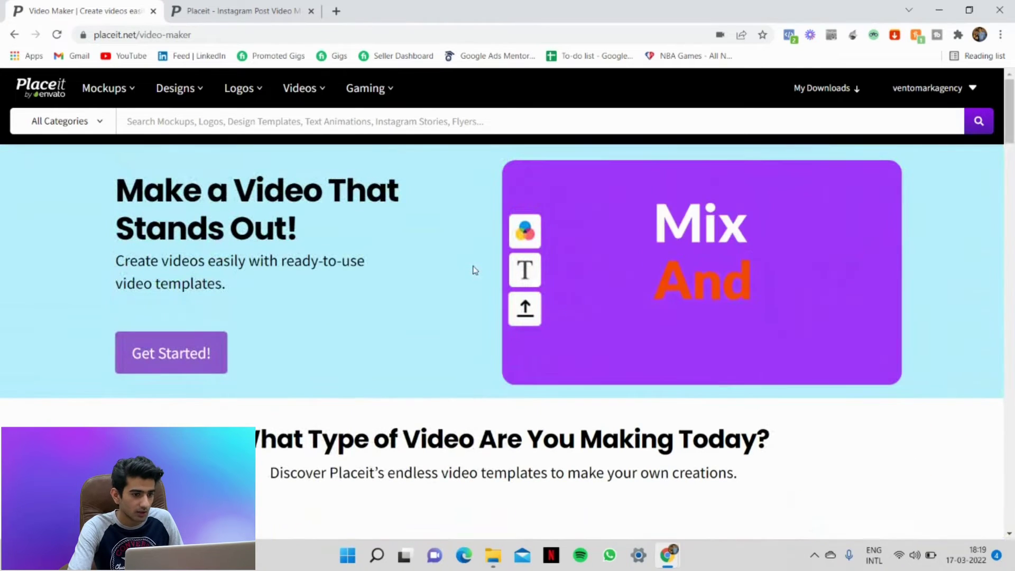
# Look through the video categories and open the Express Video Maker from the highlights.
pyautogui.moveTo(307, 88)
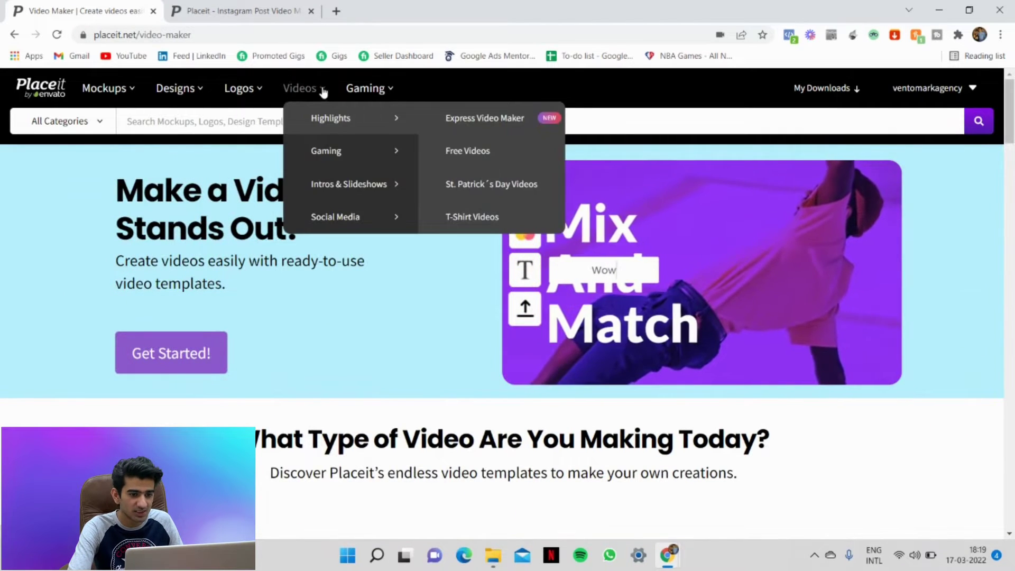
pyautogui.moveTo(340, 154)
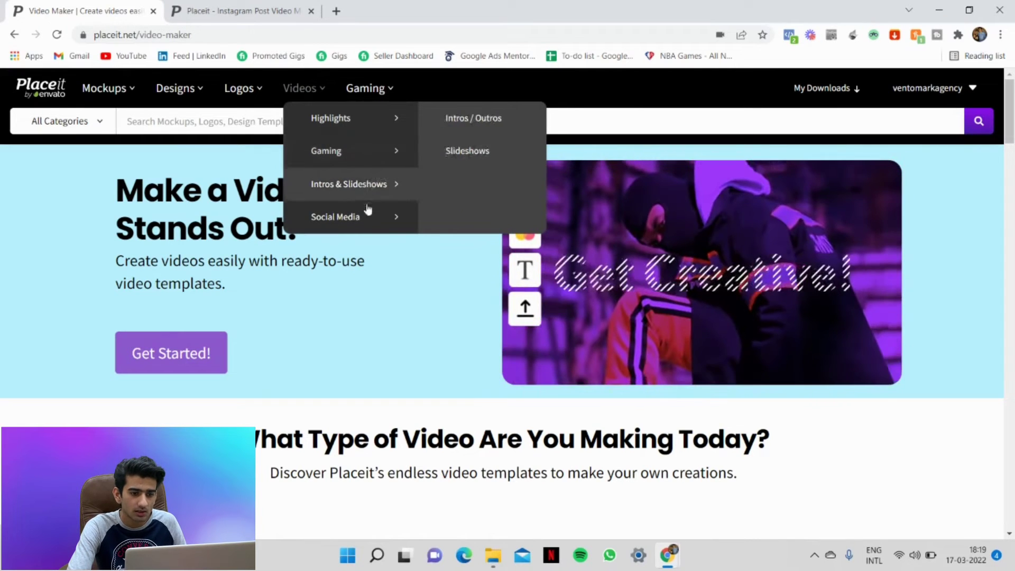
pyautogui.moveTo(338, 117)
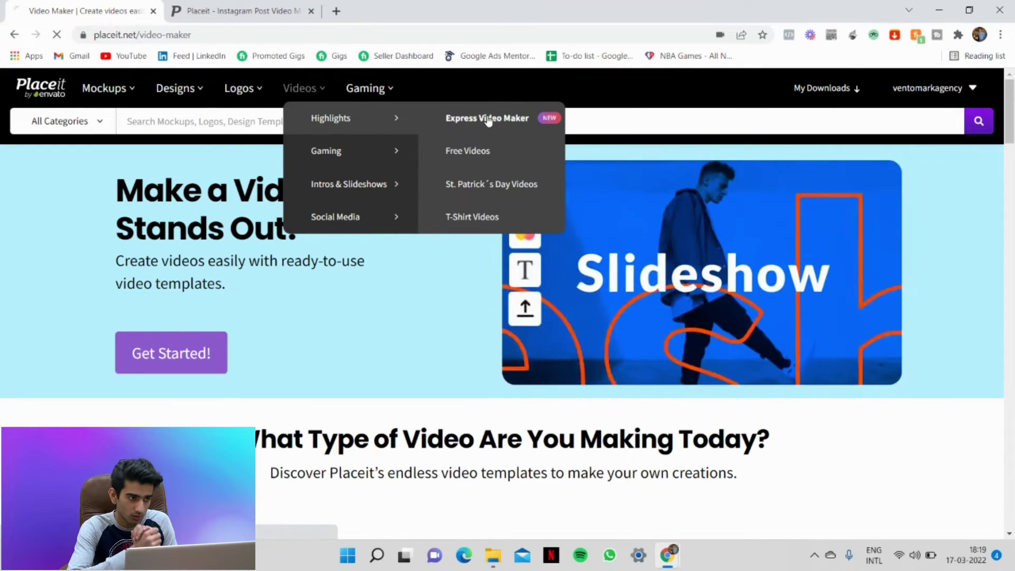
pyautogui.click(486, 119)
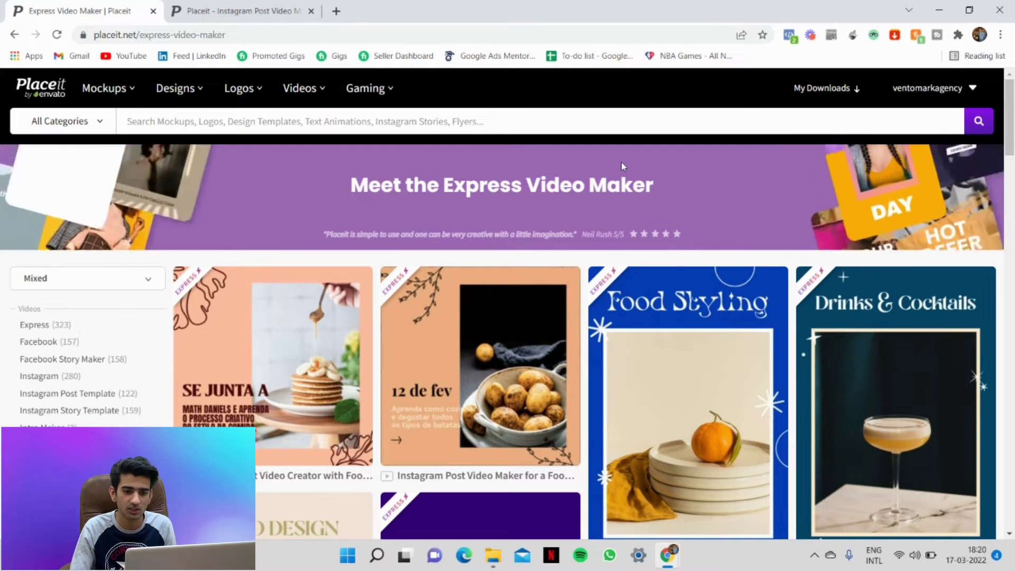
# Browse the Express Video Maker templates and bring up the Trap Nation music store sale video with its preview sound on.
pyautogui.scroll(-5, 608, 212)
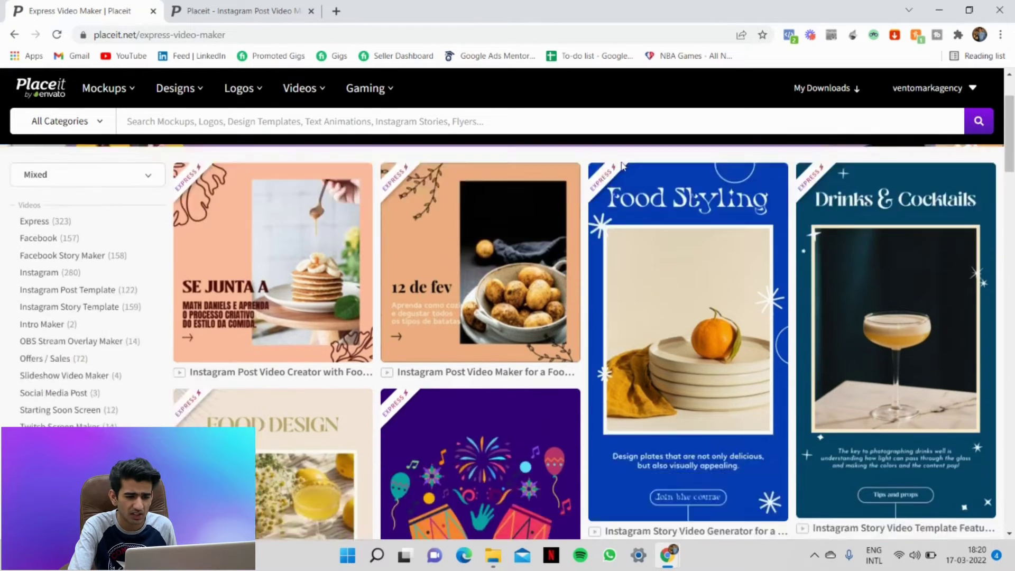
pyautogui.scroll(-12, 591, 239)
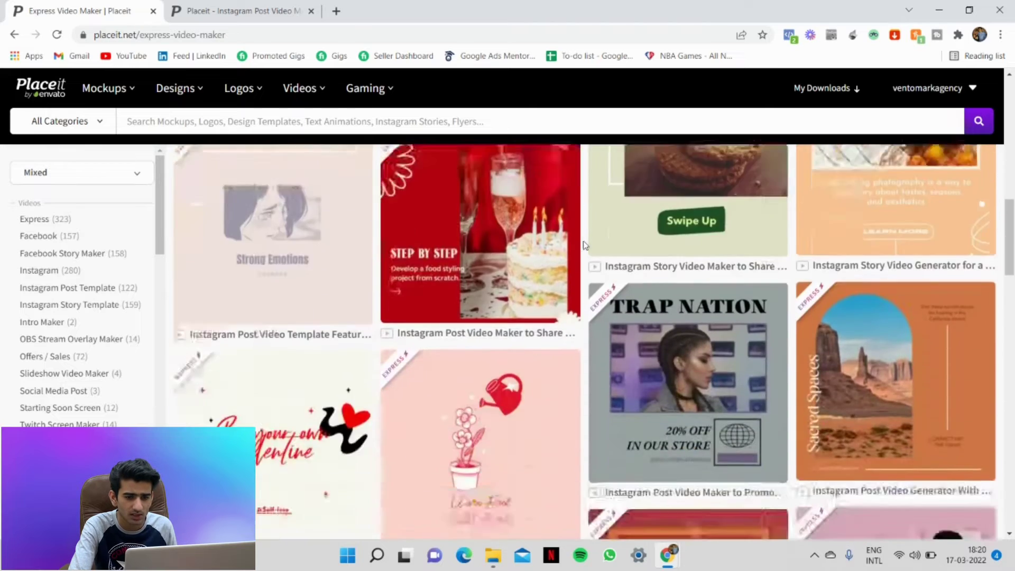
pyautogui.scroll(1, 585, 245)
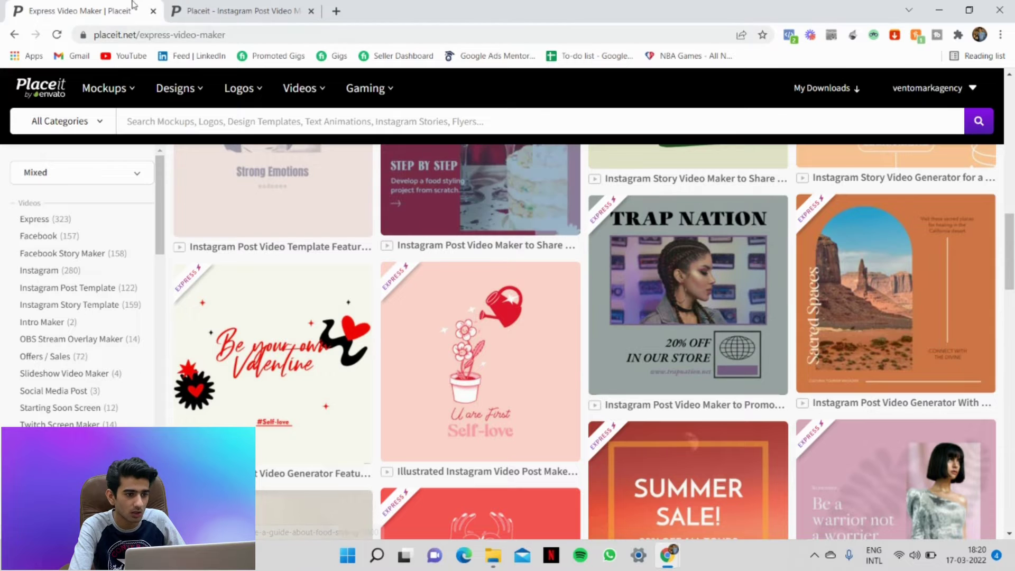
pyautogui.click(186, 5)
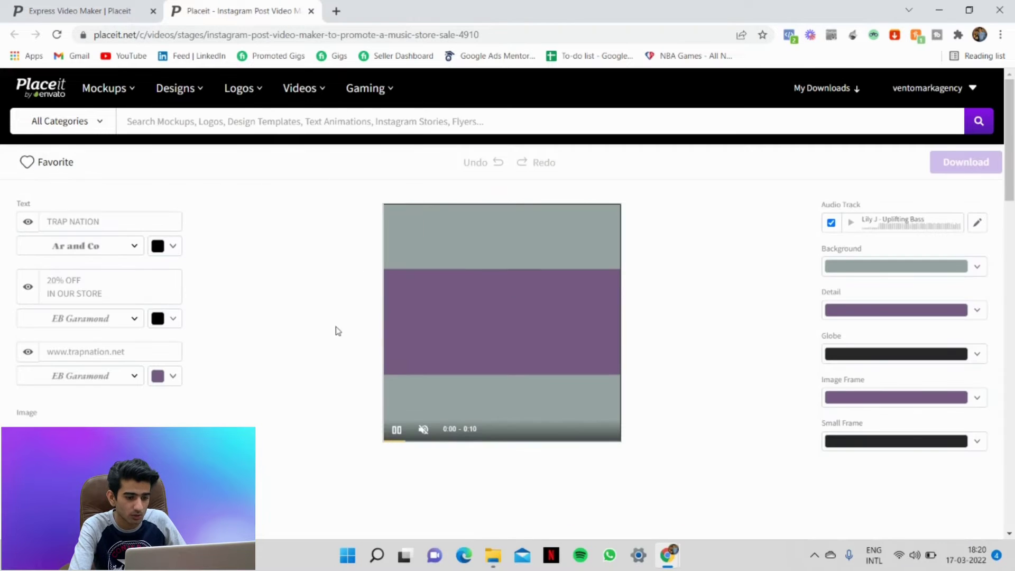
pyautogui.click(425, 430)
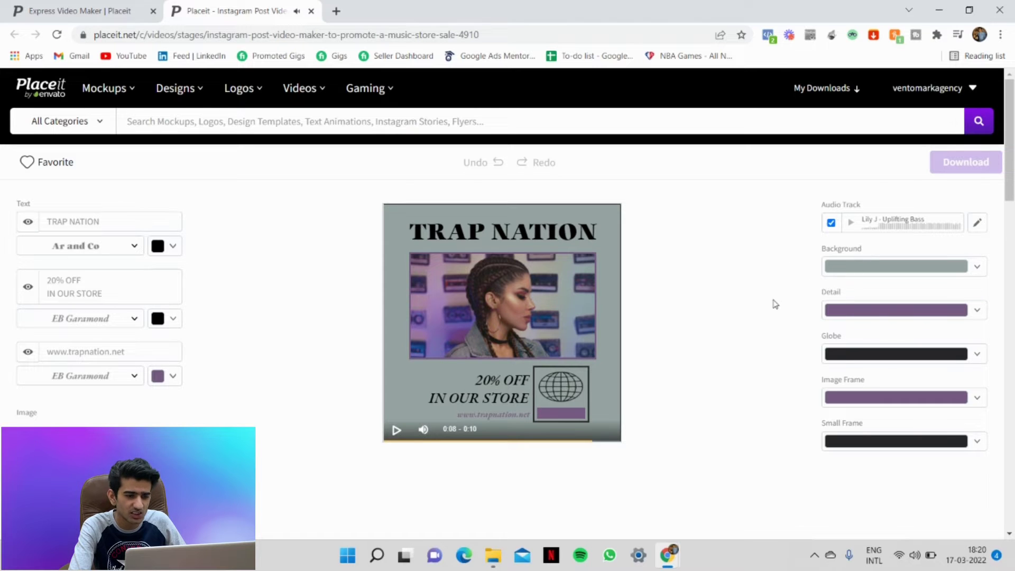
# Try a navy background on the video and set it to turquoise from the recent colors.
pyautogui.click(886, 273)
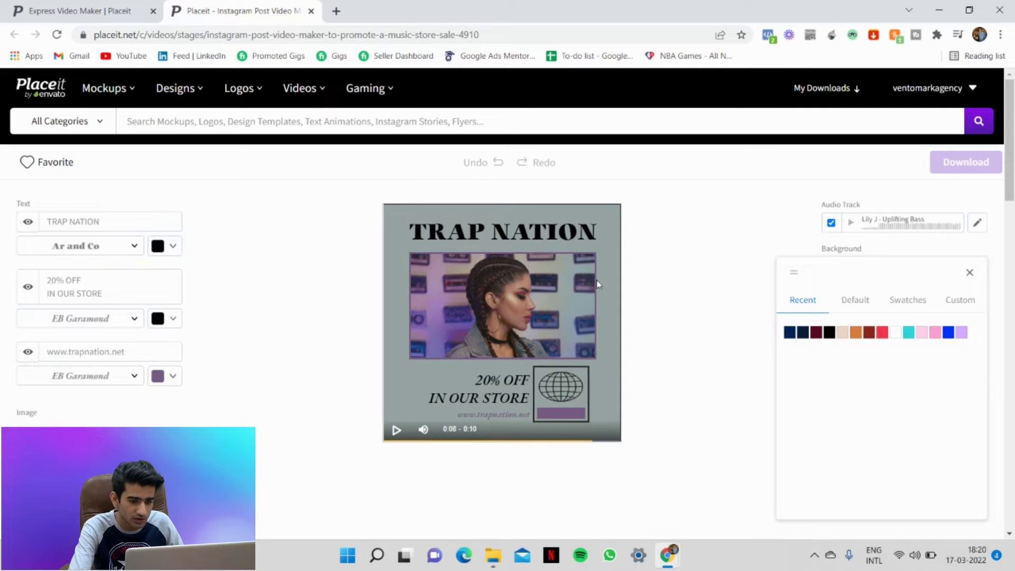
pyautogui.click(789, 334)
pyautogui.click(908, 334)
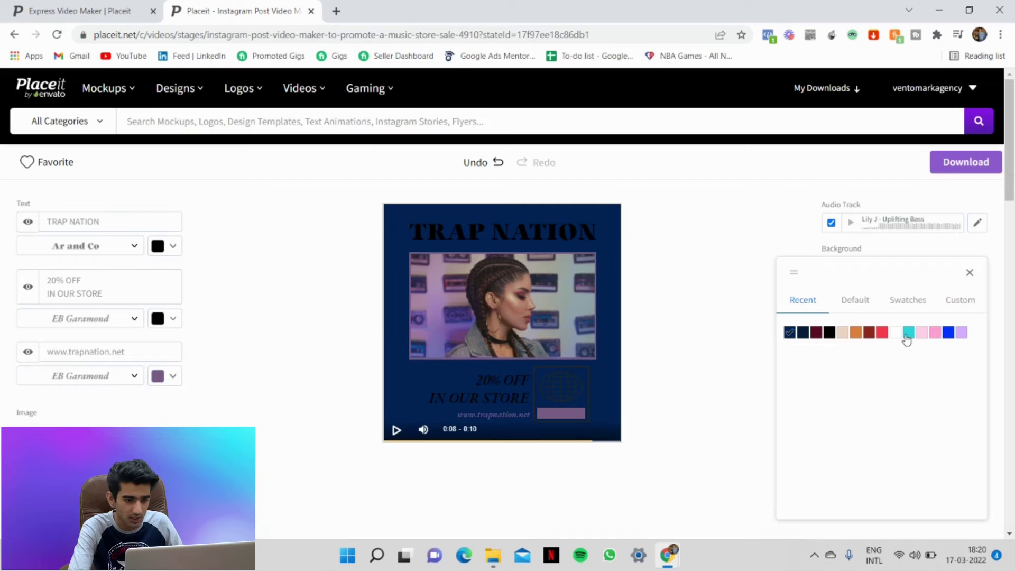
pyautogui.click(748, 363)
# Replace the TRAP NATION heading with PetTees.
pyautogui.scroll(-1, 764, 342)
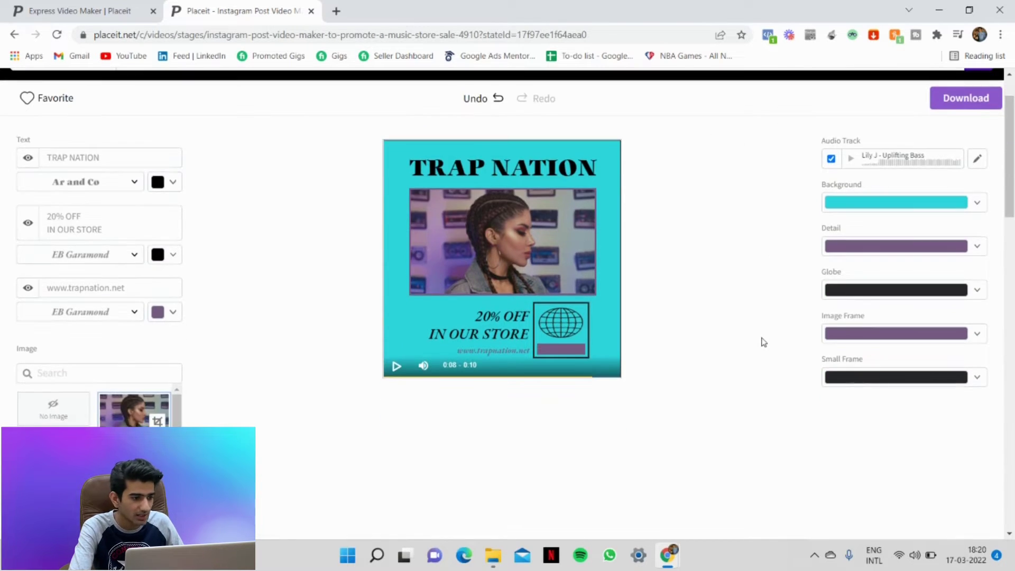
pyautogui.tripleClick(125, 164)
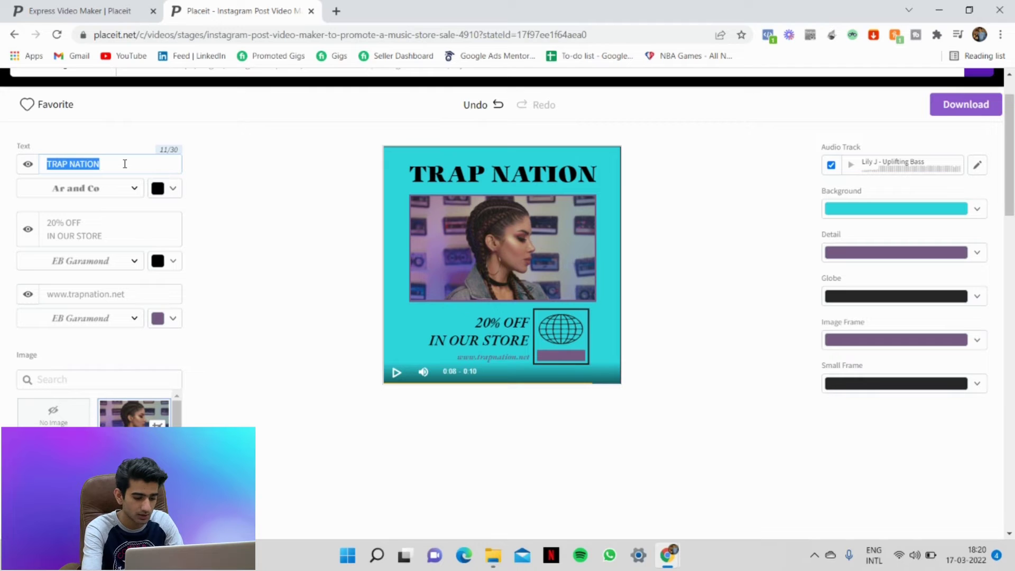
pyautogui.write('P')
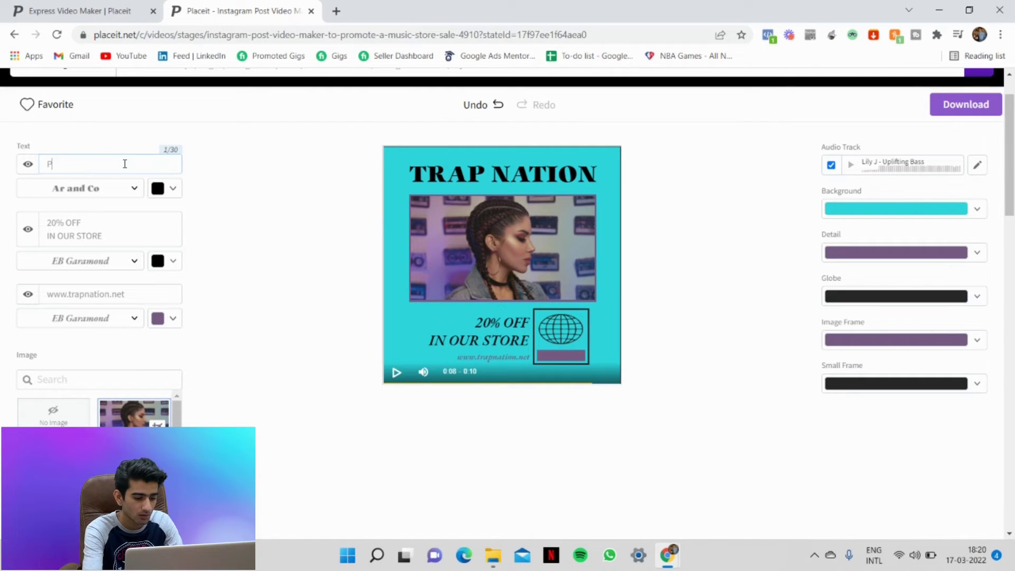
pyautogui.write('etTEes')
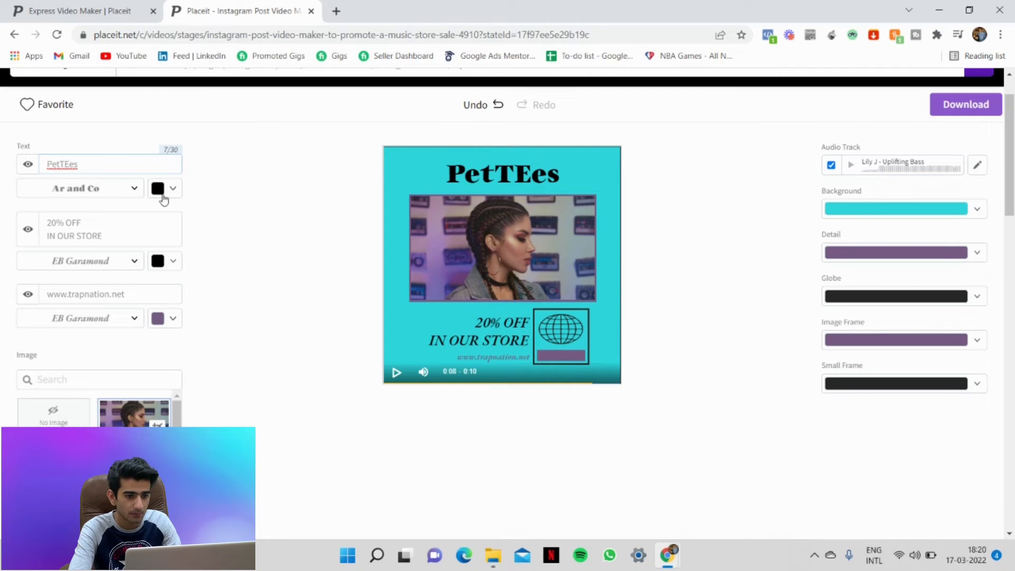
pyautogui.click(71, 164)
pyautogui.press('BackSpace')
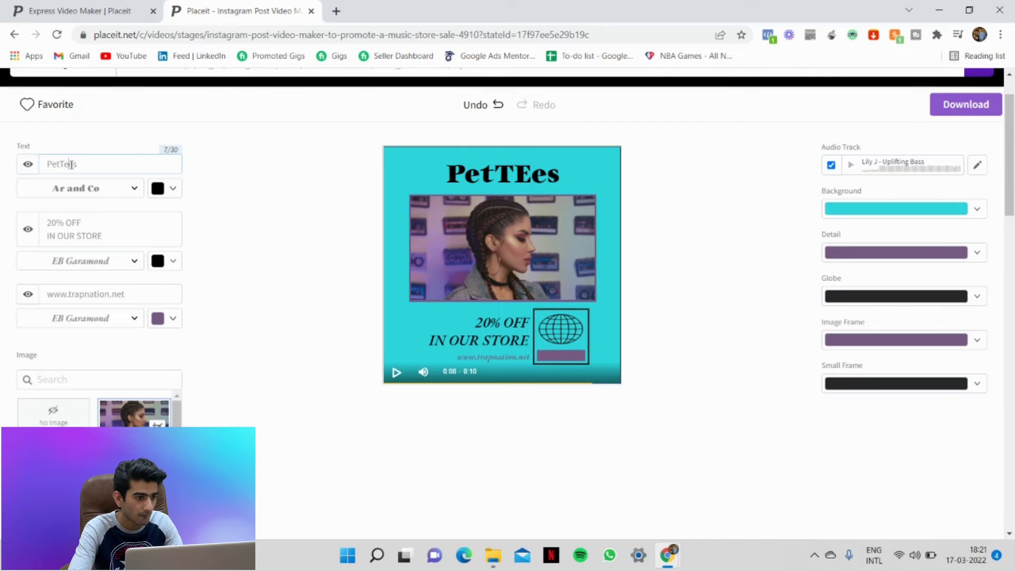
pyautogui.write('e')
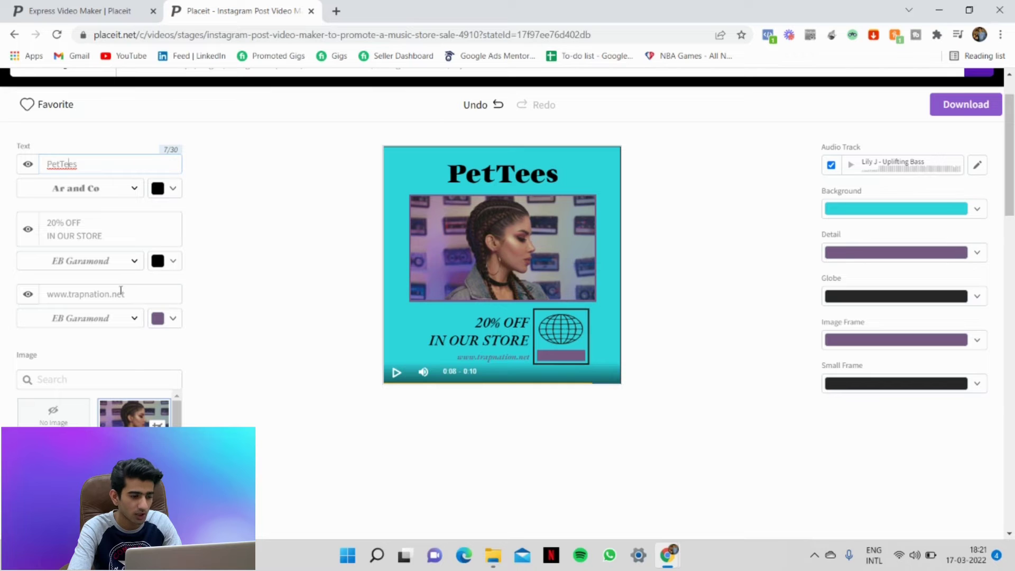
pyautogui.click(227, 300)
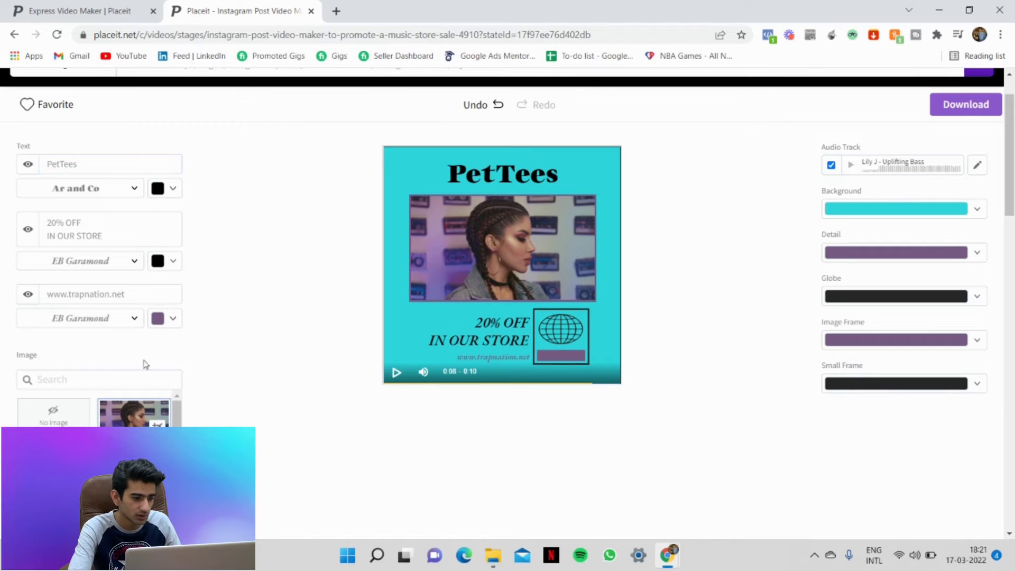
# Upload the logo image from the gypsypoint folder on the Desktop as the video's picture, accepting the default crop.
pyautogui.scroll(-3, 238, 333)
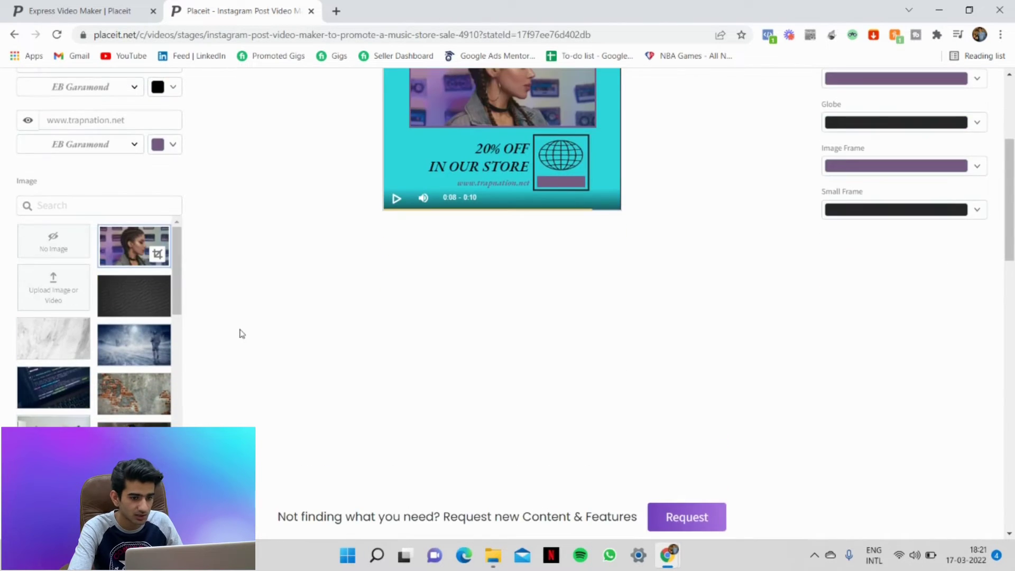
pyautogui.scroll(2, 238, 328)
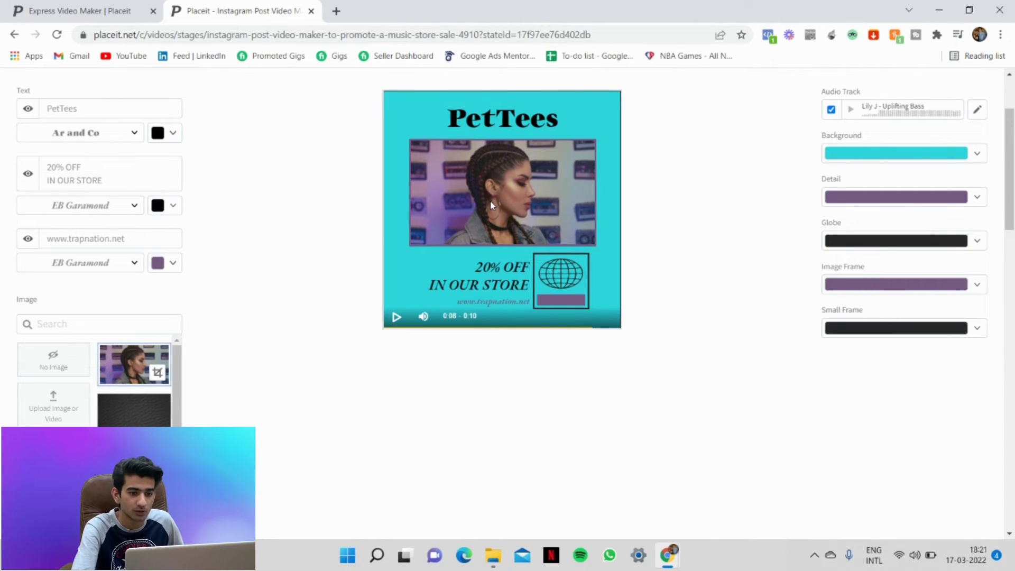
pyautogui.scroll(-1, 492, 205)
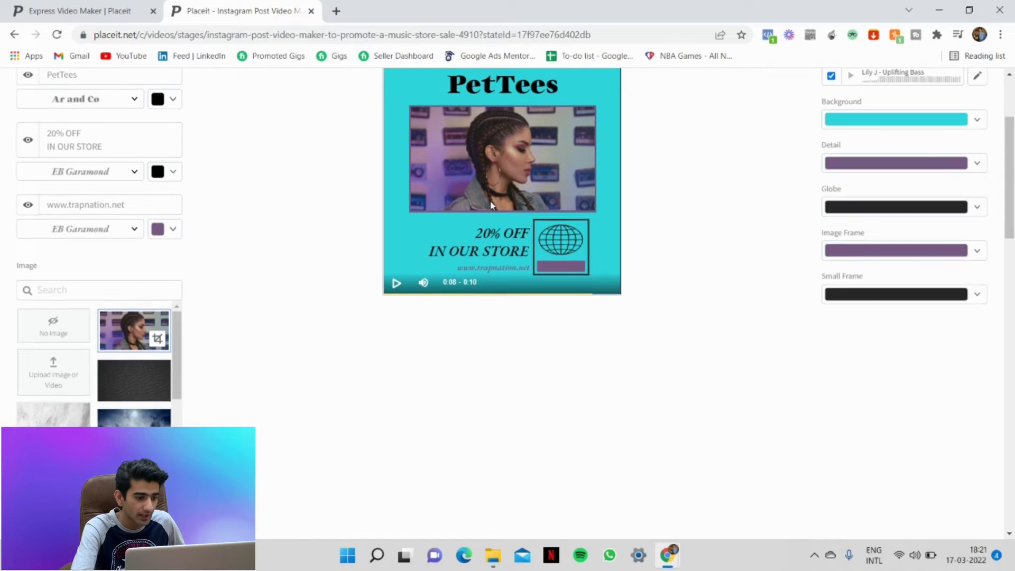
pyautogui.click(56, 374)
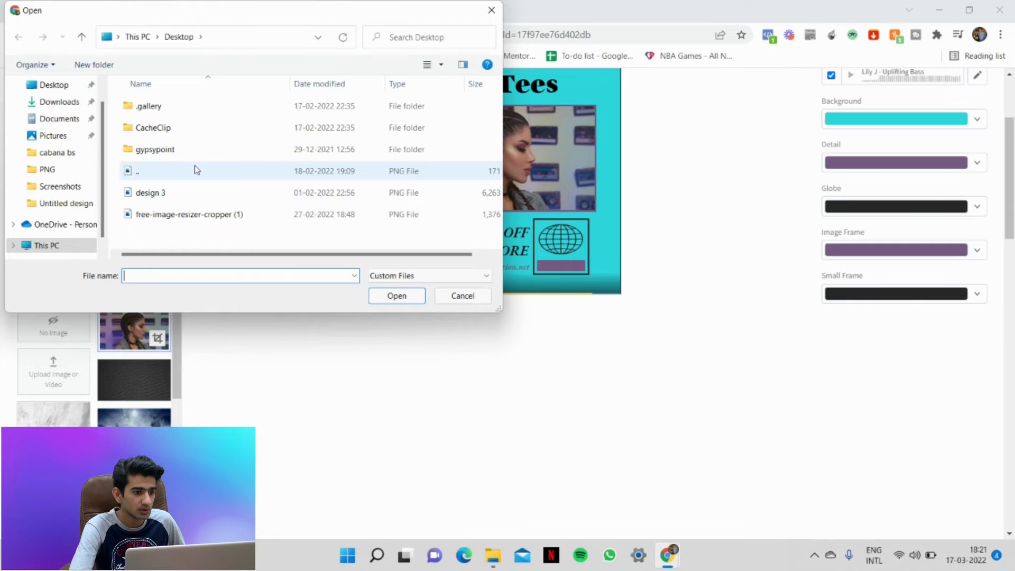
pyautogui.doubleClick(155, 150)
pyautogui.click(450, 119)
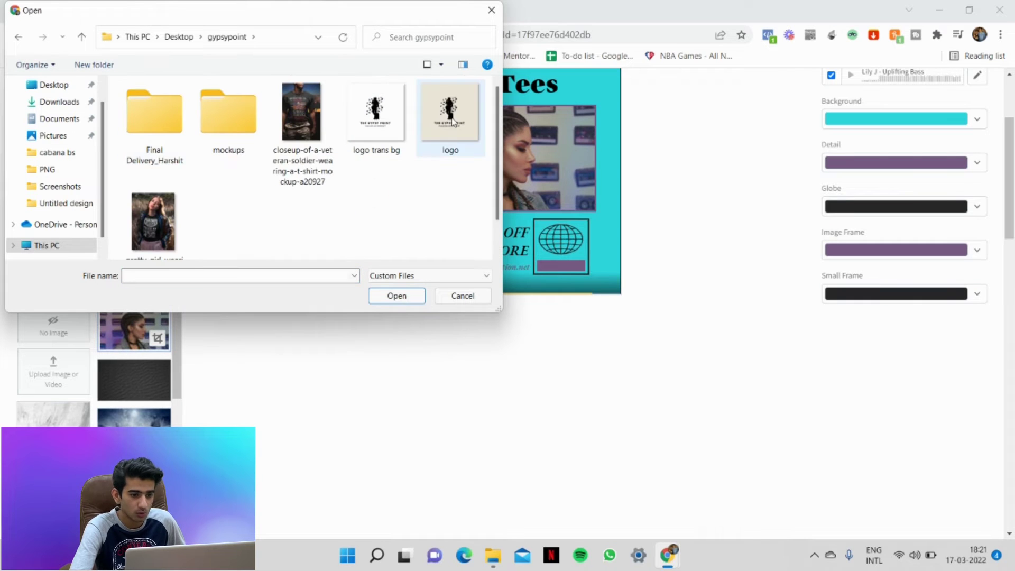
pyautogui.click(397, 295)
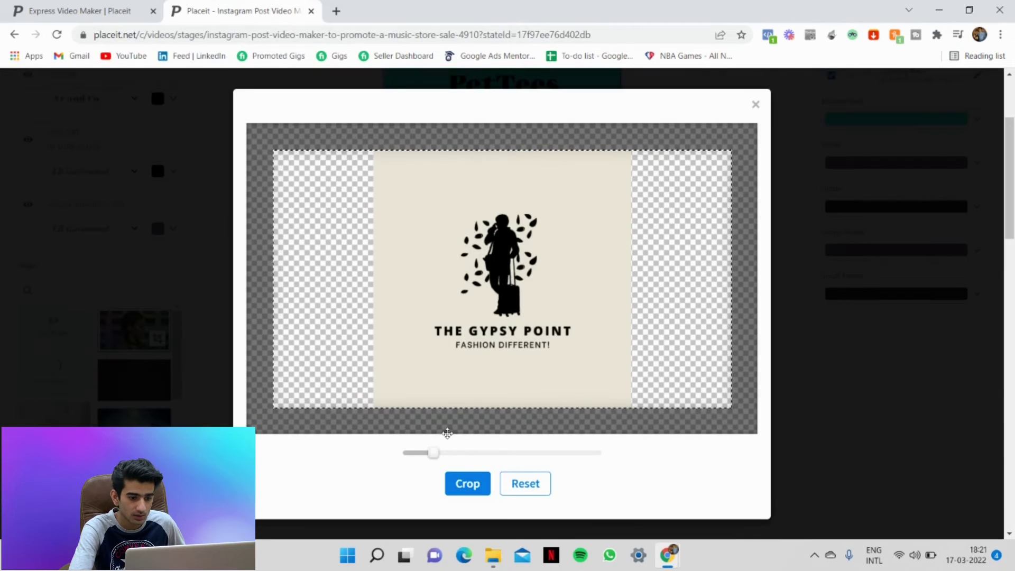
pyautogui.click(458, 482)
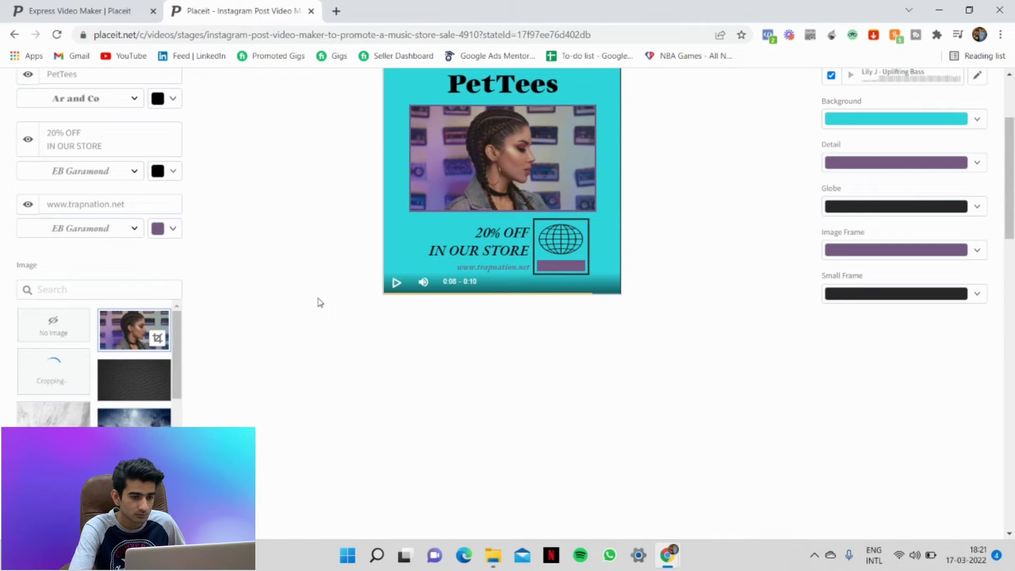
# Replace the video's PetTees heading with "Gypsy POint".
pyautogui.scroll(2, 318, 301)
pyautogui.doubleClick(51, 185)
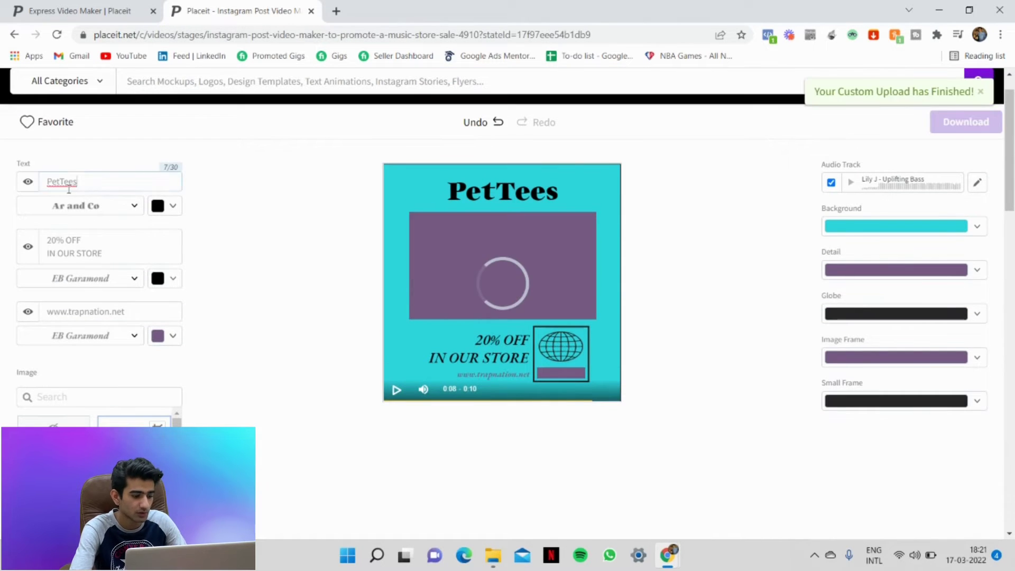
pyautogui.write('Gy')
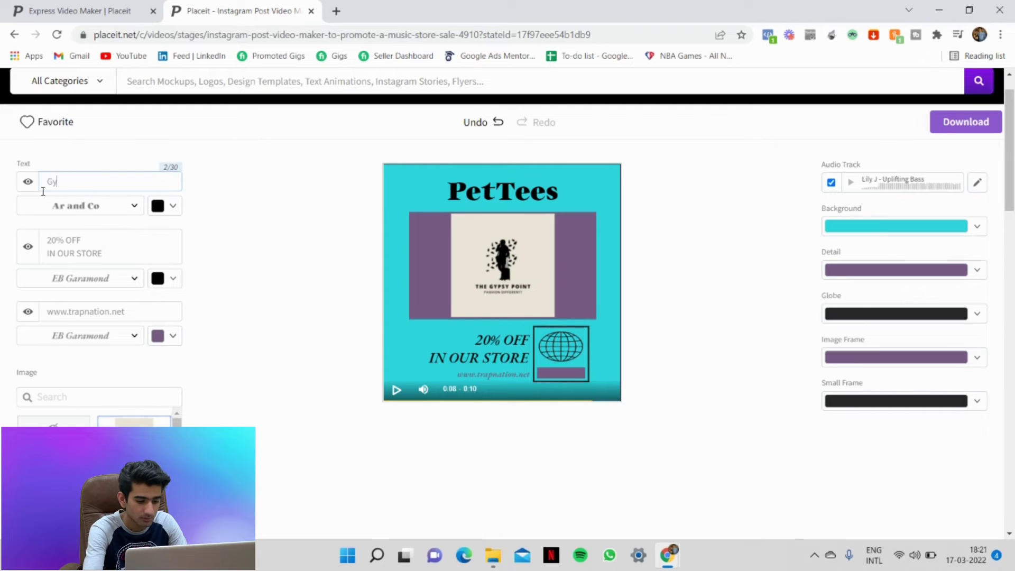
pyautogui.write('psy POint')
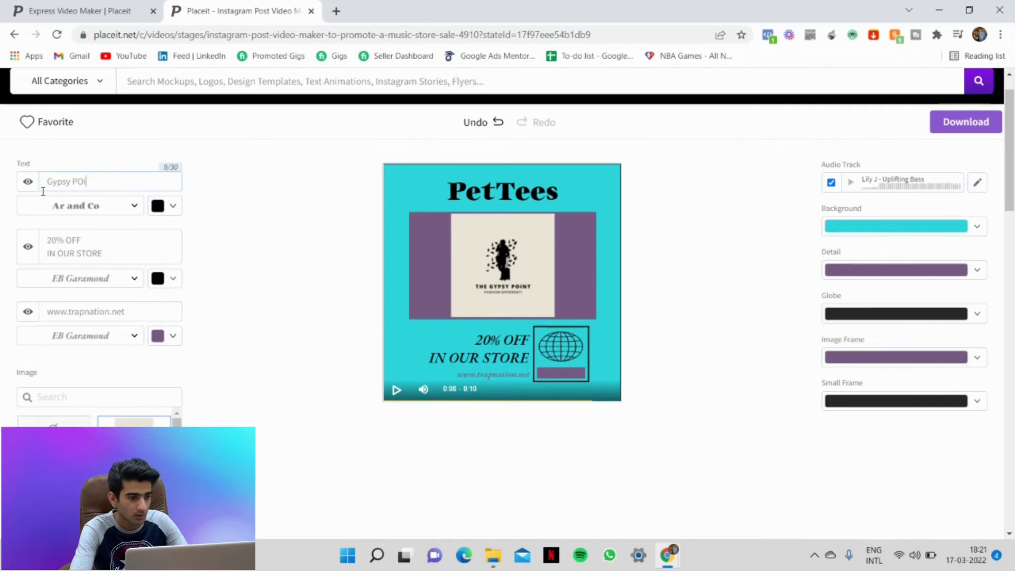
pyautogui.click(215, 283)
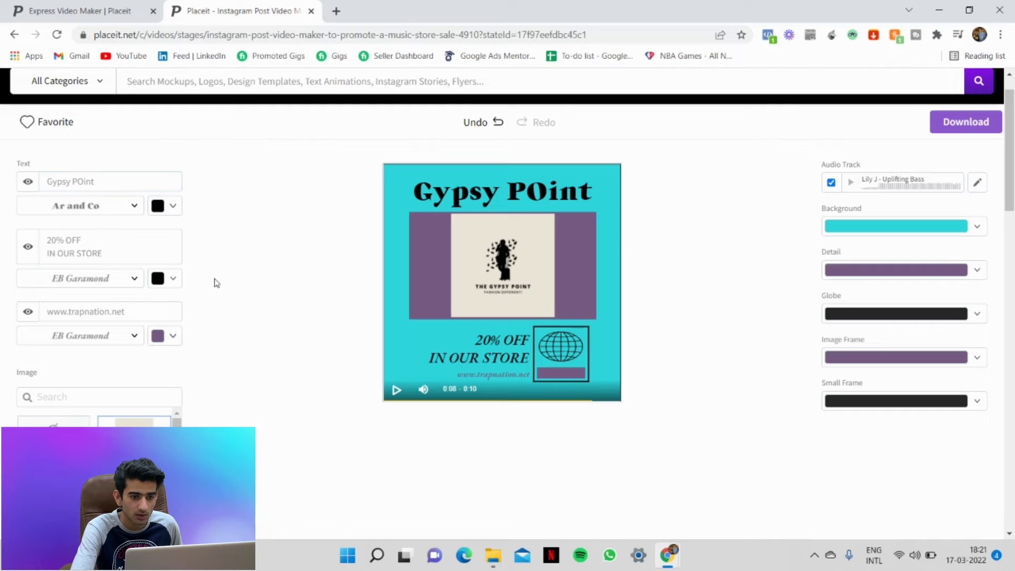
# Set the image frame color around the logo picture to white from the recent colors.
pyautogui.scroll(-1, 306, 392)
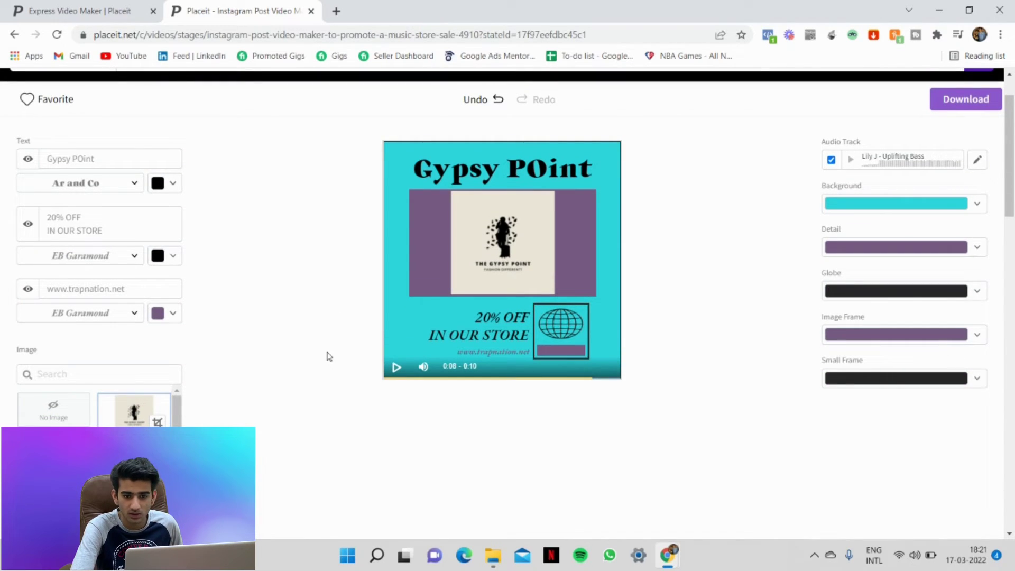
pyautogui.click(862, 246)
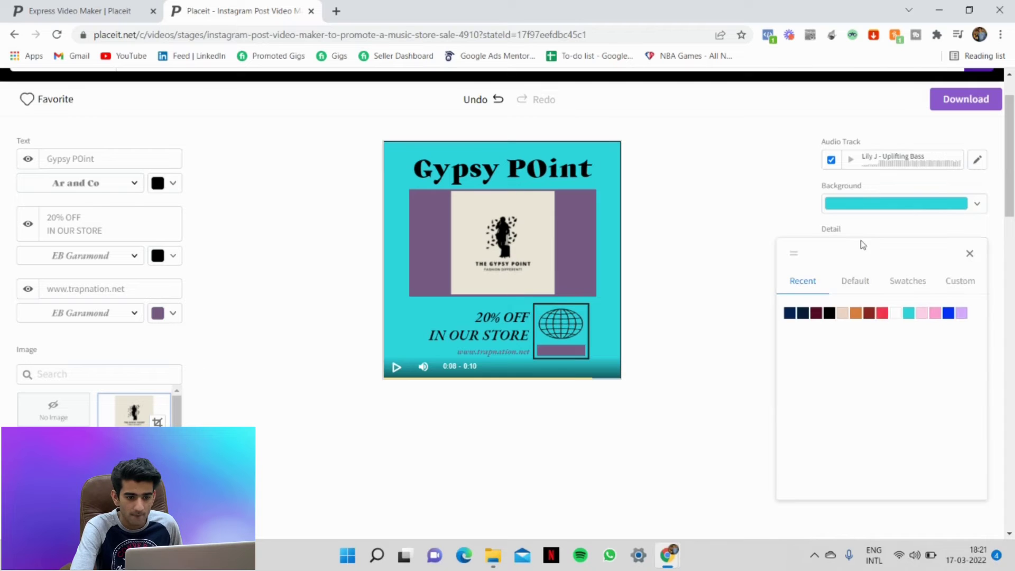
pyautogui.click(752, 296)
pyautogui.click(879, 338)
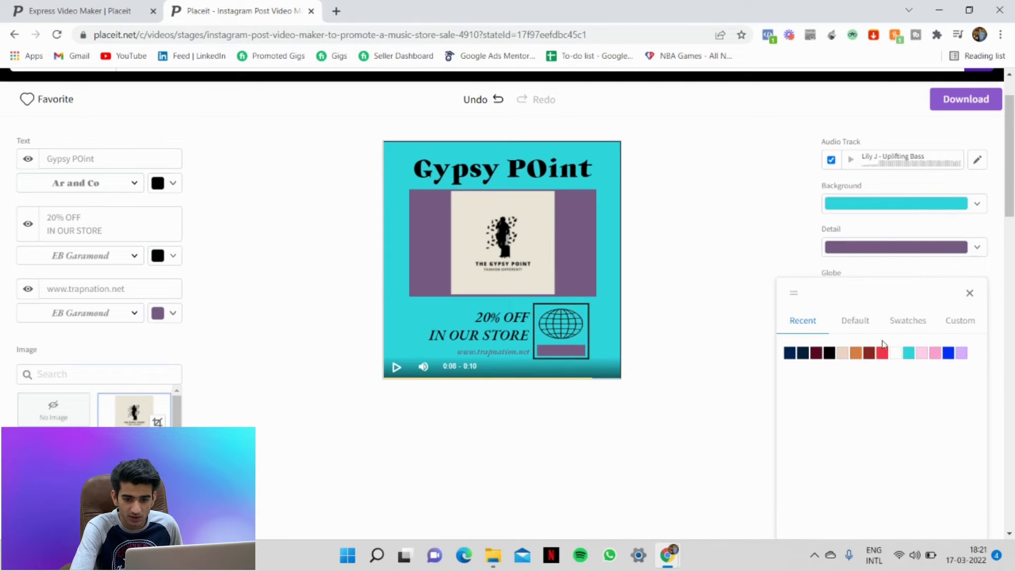
pyautogui.click(894, 352)
pyautogui.click(727, 281)
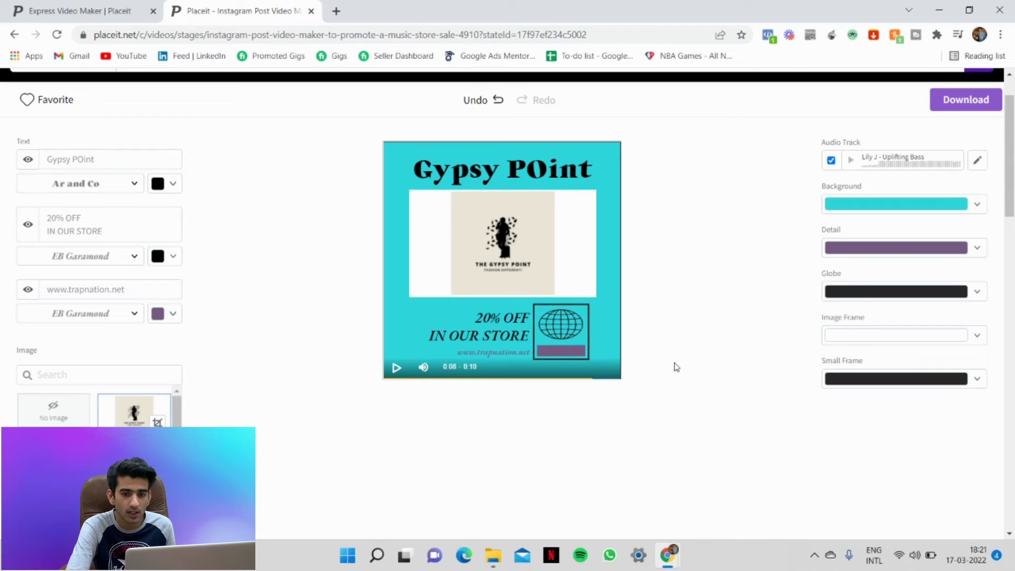
pyautogui.scroll(1, 720, 294)
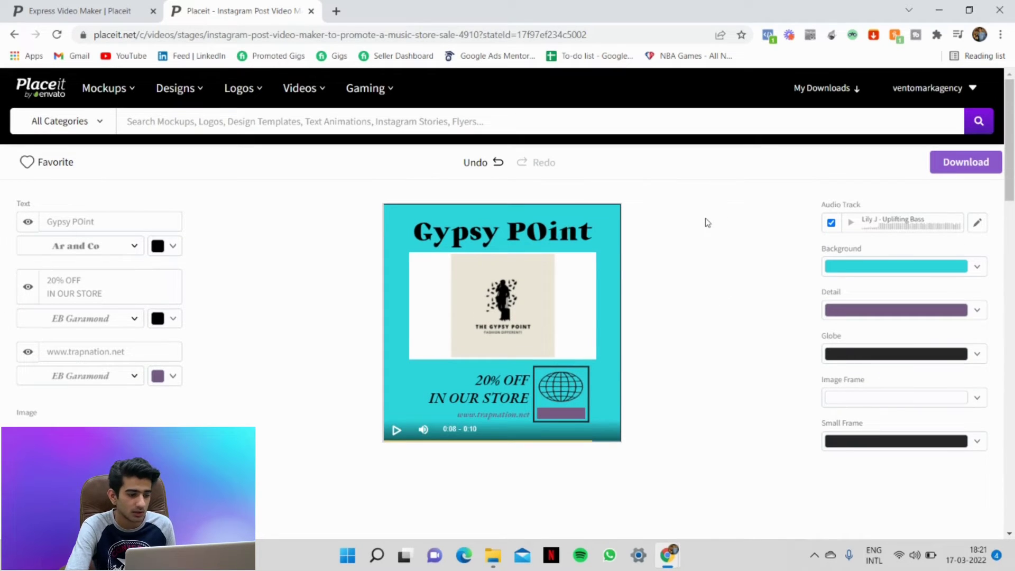